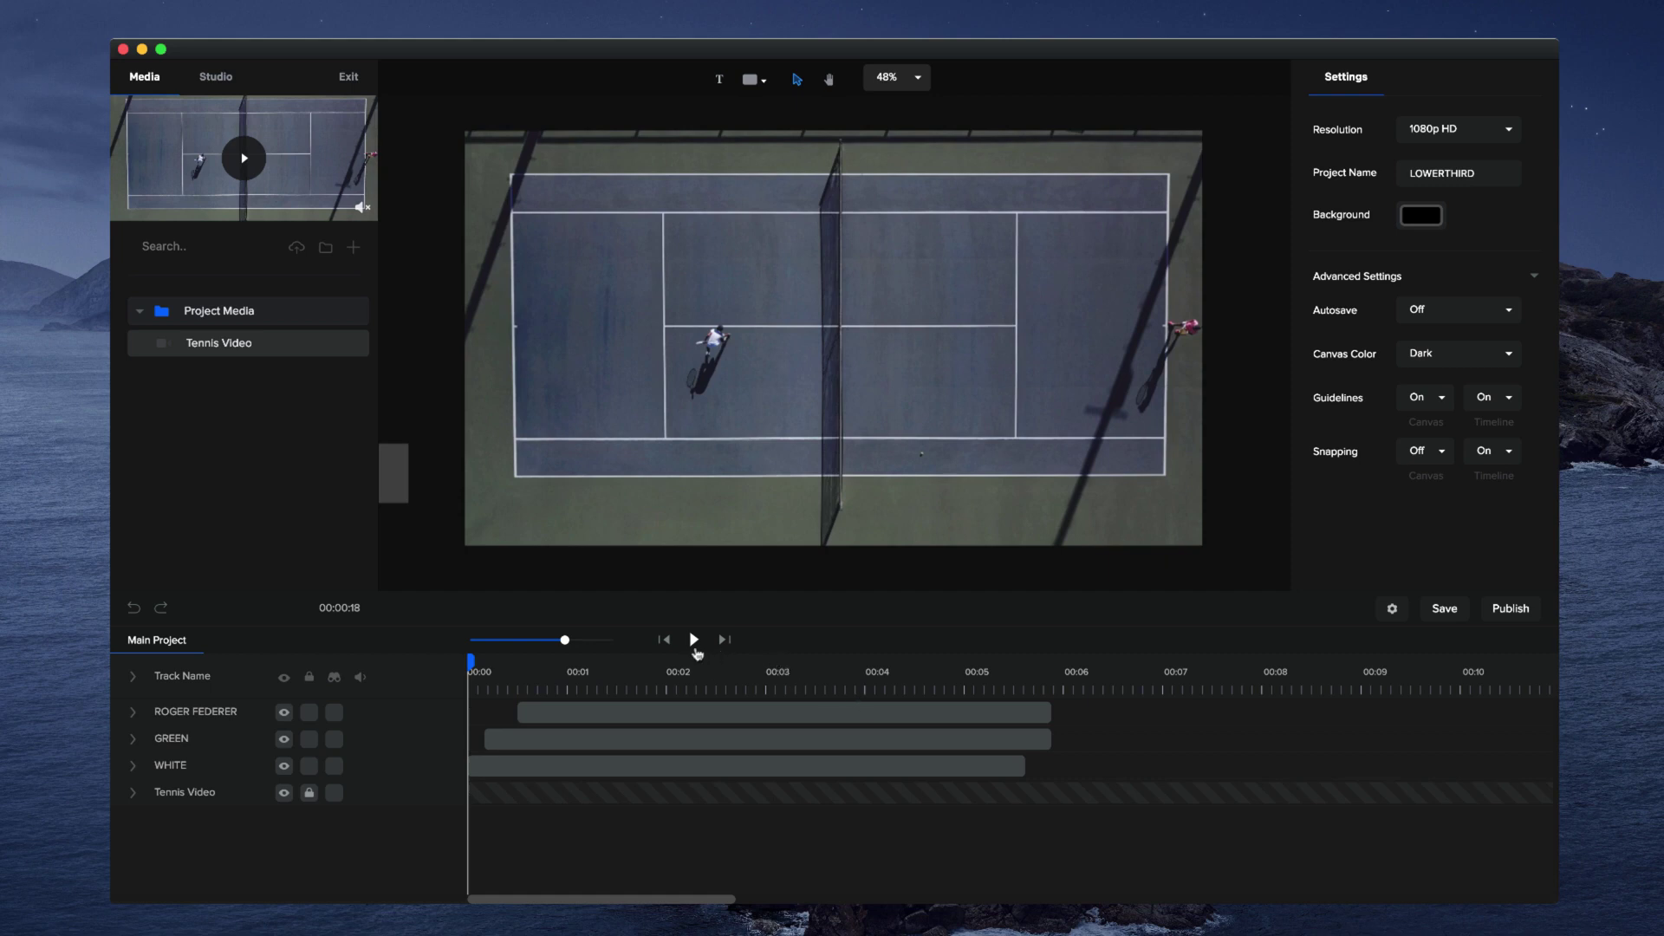
# Play the finished lower third, stop it, and rewind to where it shows
pyautogui.click(694, 640)
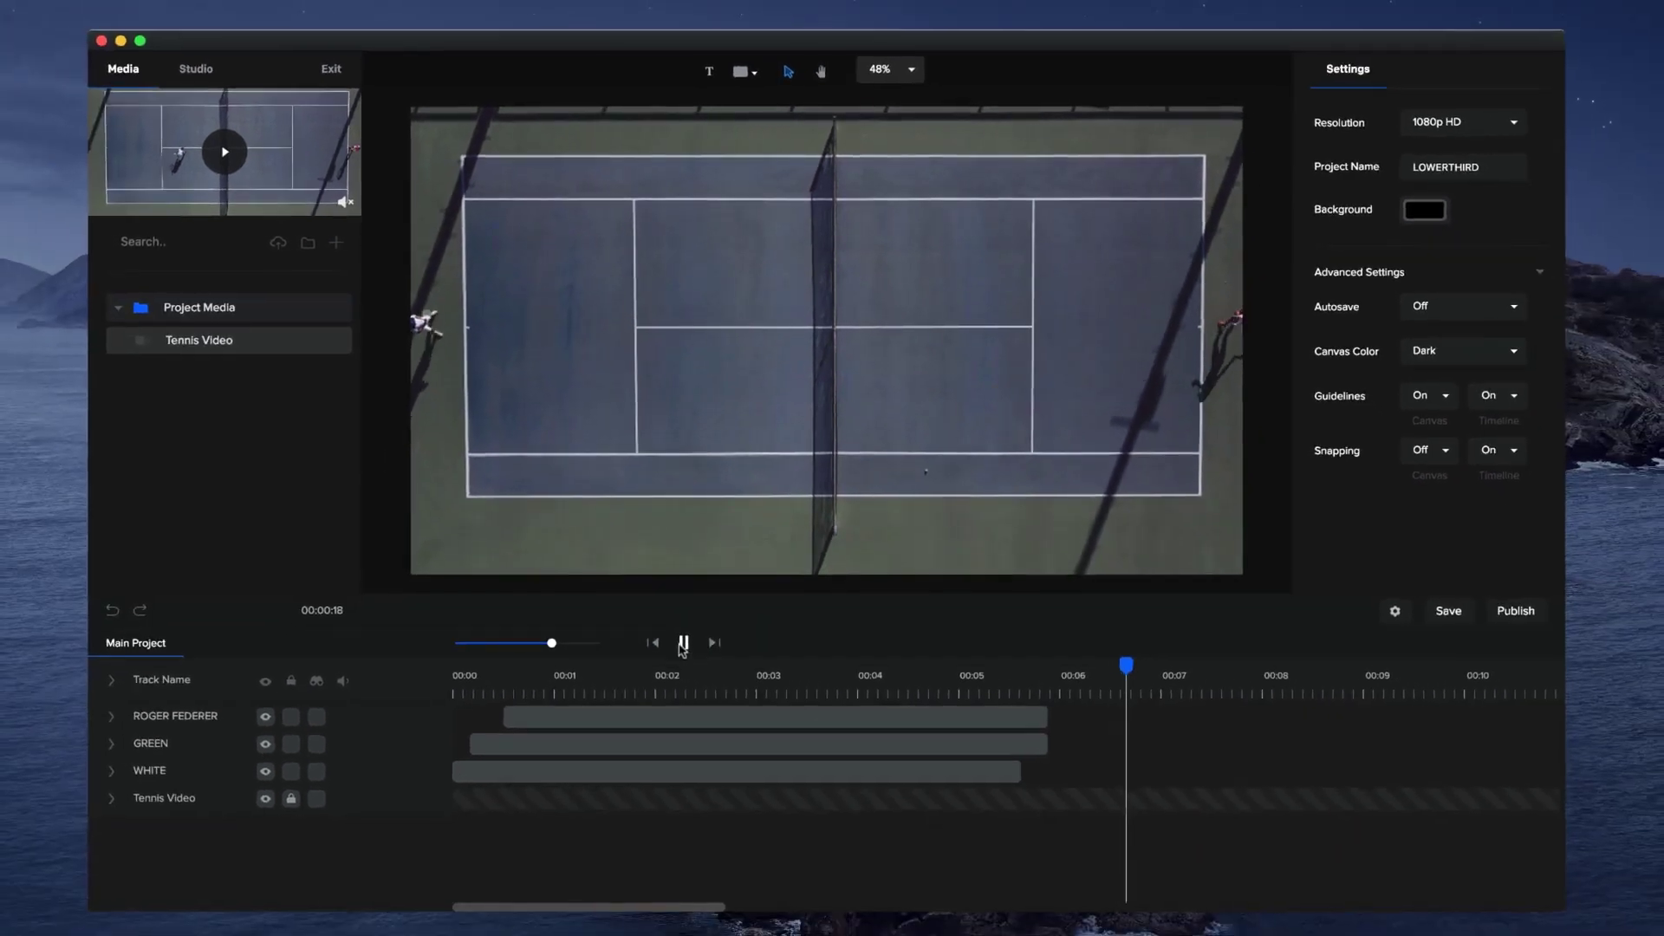
pyautogui.click(642, 776)
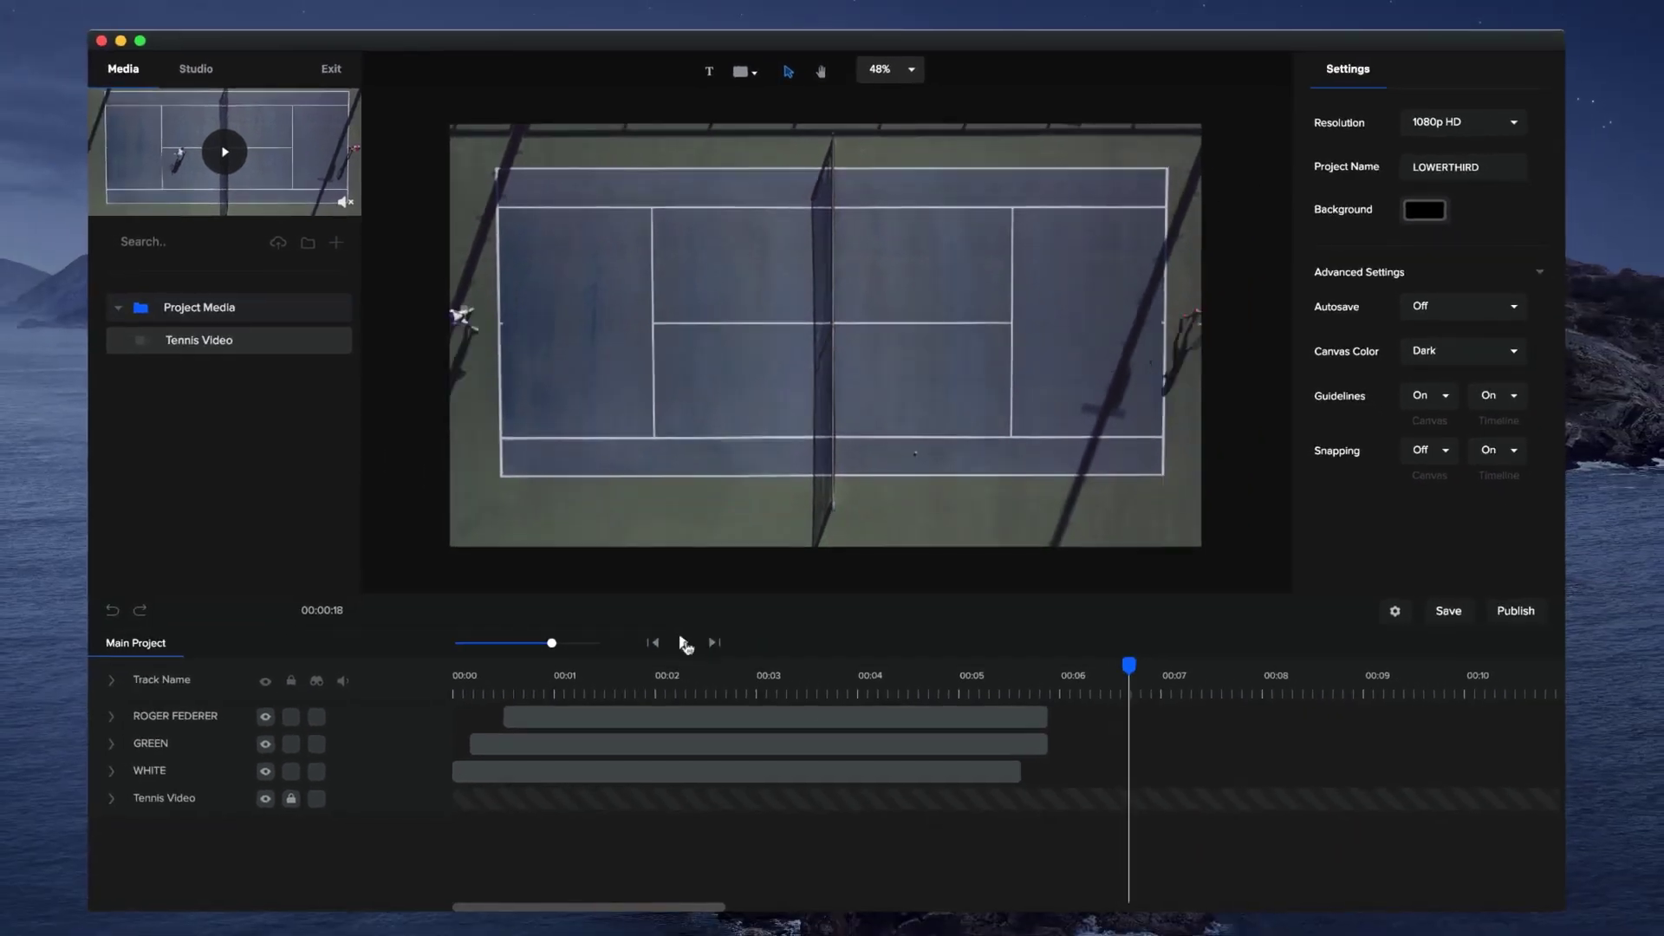
pyautogui.moveTo(731, 668); pyautogui.dragTo(610, 668)
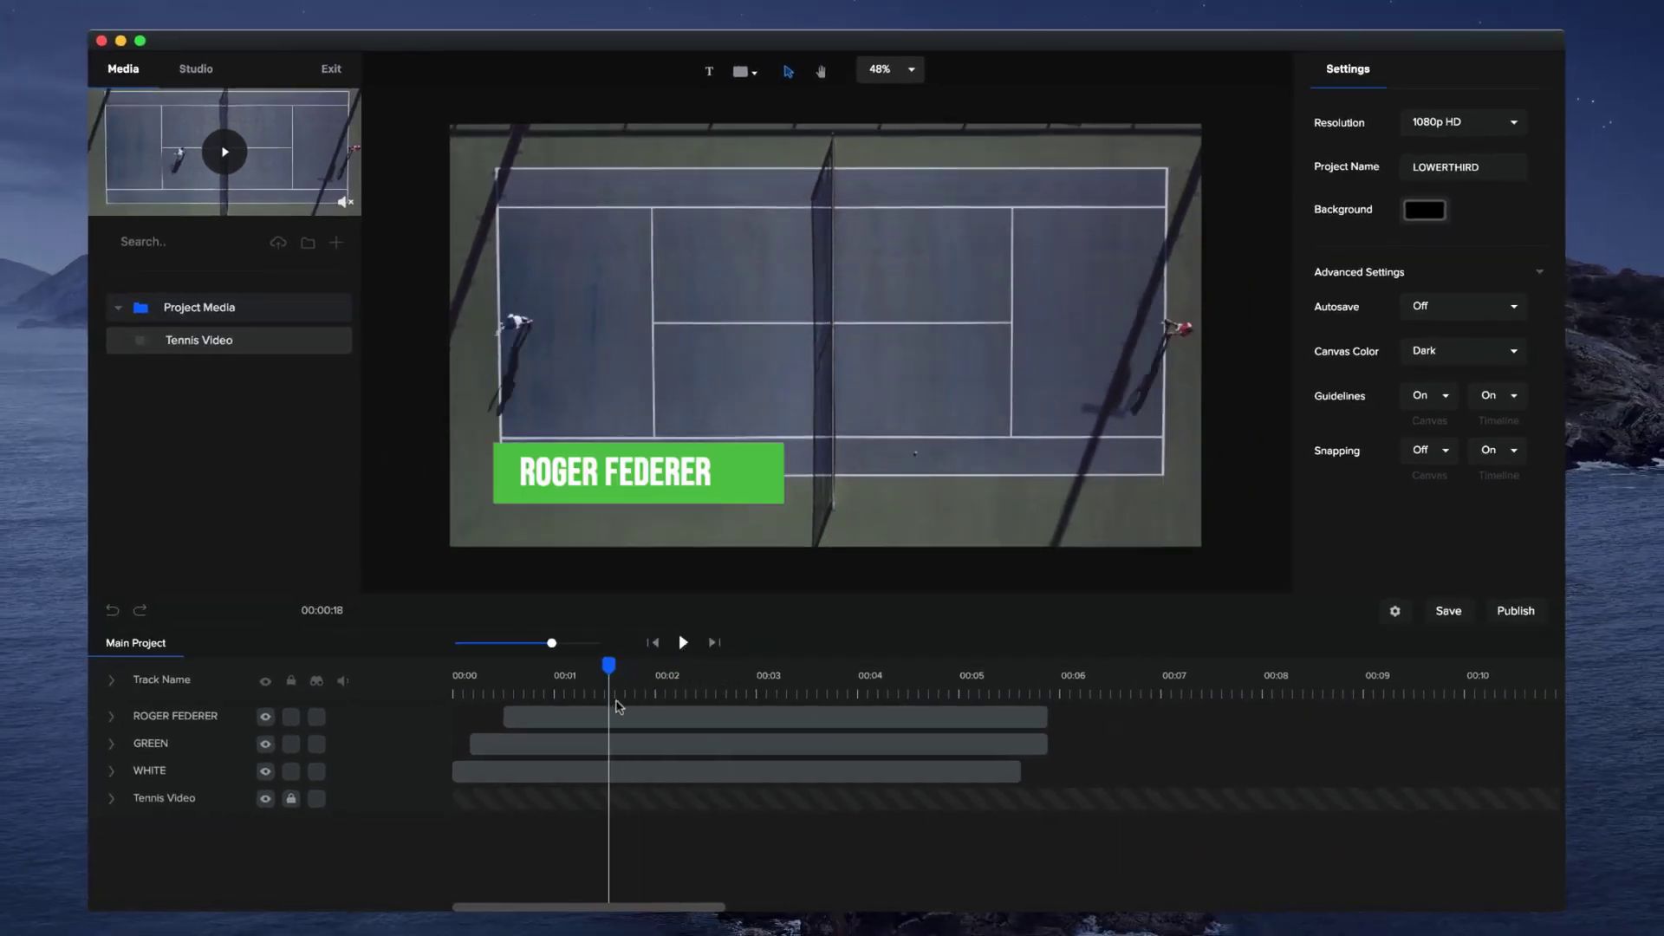
# Delete the ROGER FEDERER, GREEN and WHITE layers and rewind to the start
pyautogui.click(637, 711)
pyautogui.click(638, 710)
pyautogui.press('Delete')
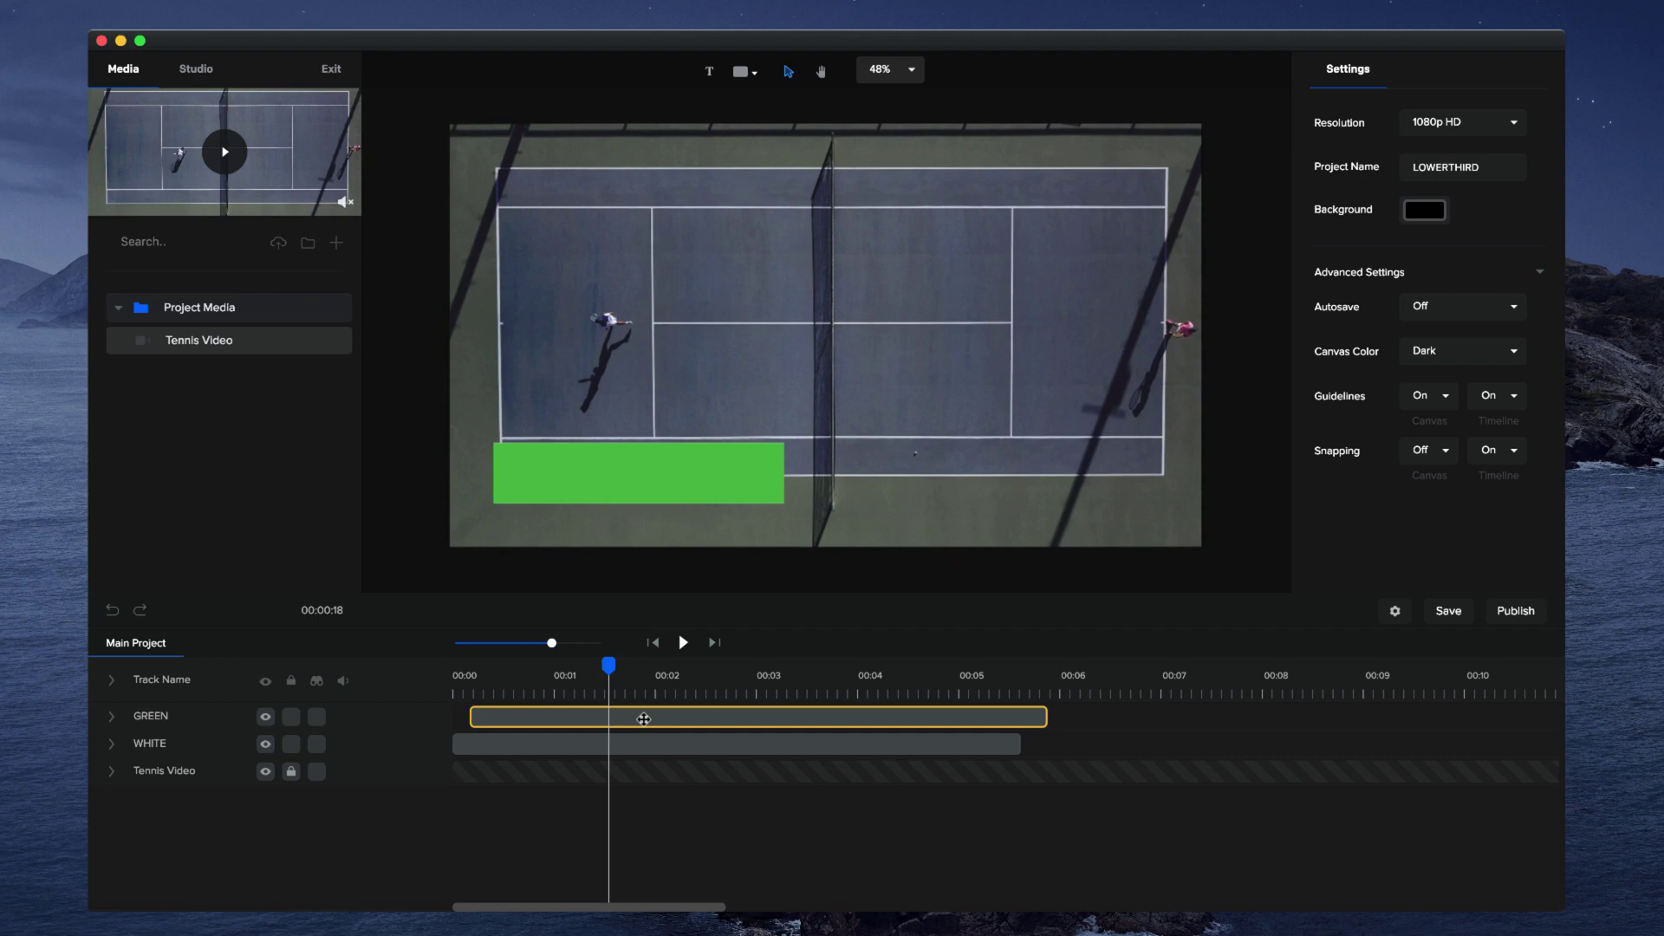
pyautogui.click(642, 719)
pyautogui.press('Delete')
pyautogui.click(642, 719)
pyautogui.press('Delete')
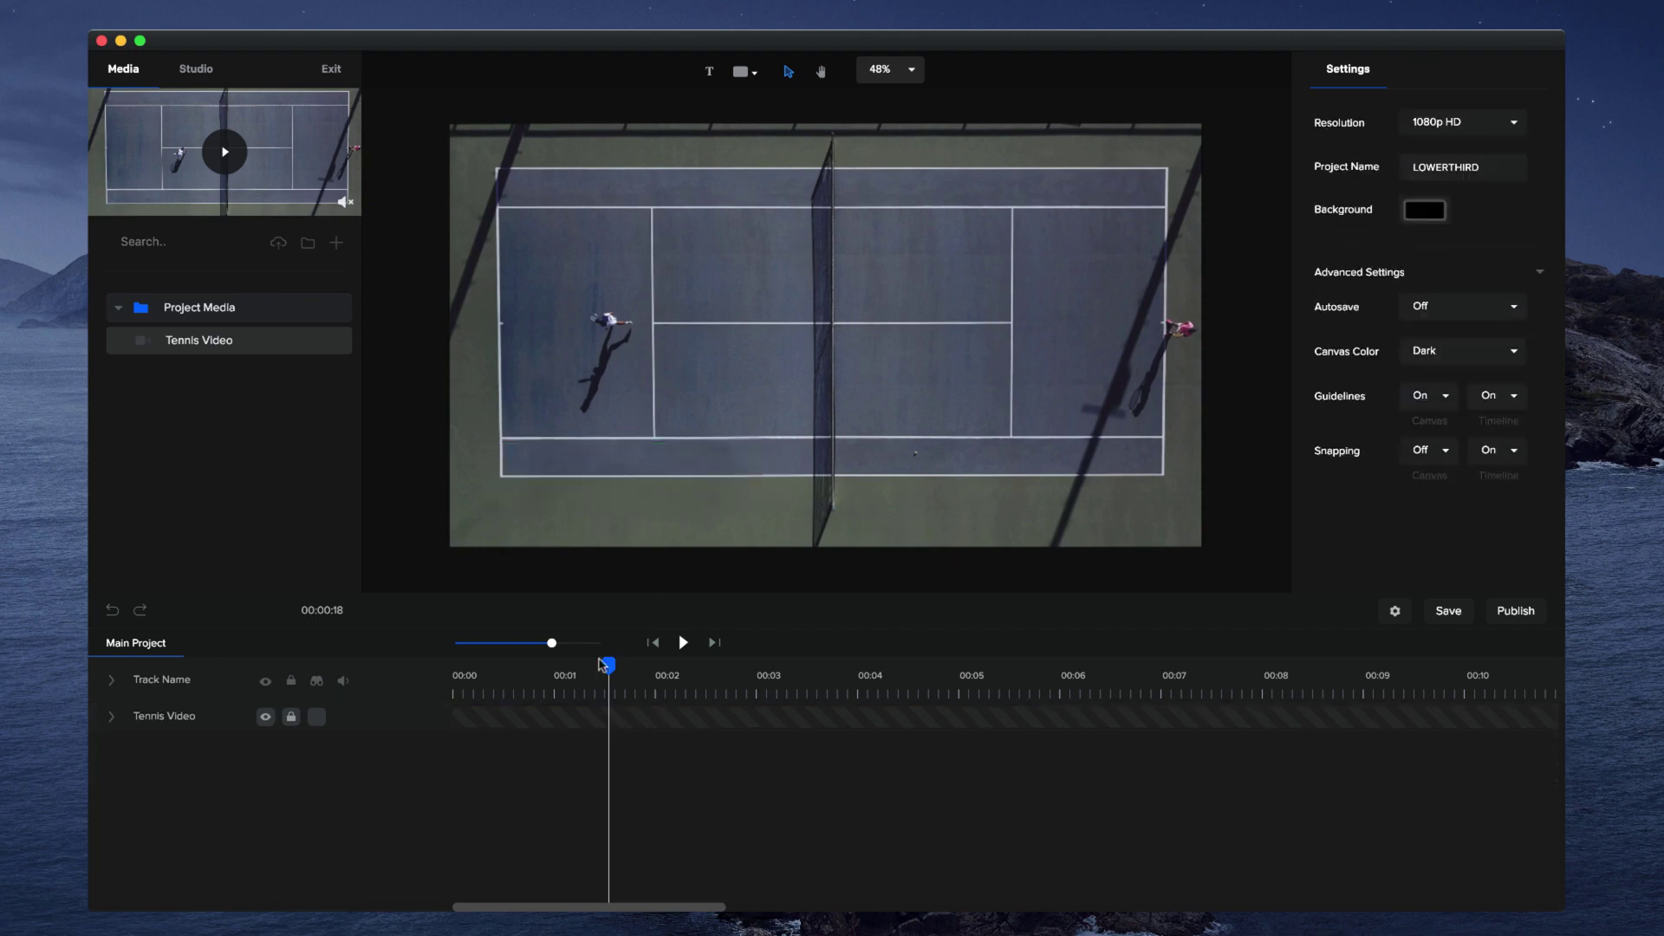
pyautogui.moveTo(605, 664); pyautogui.dragTo(455, 665)
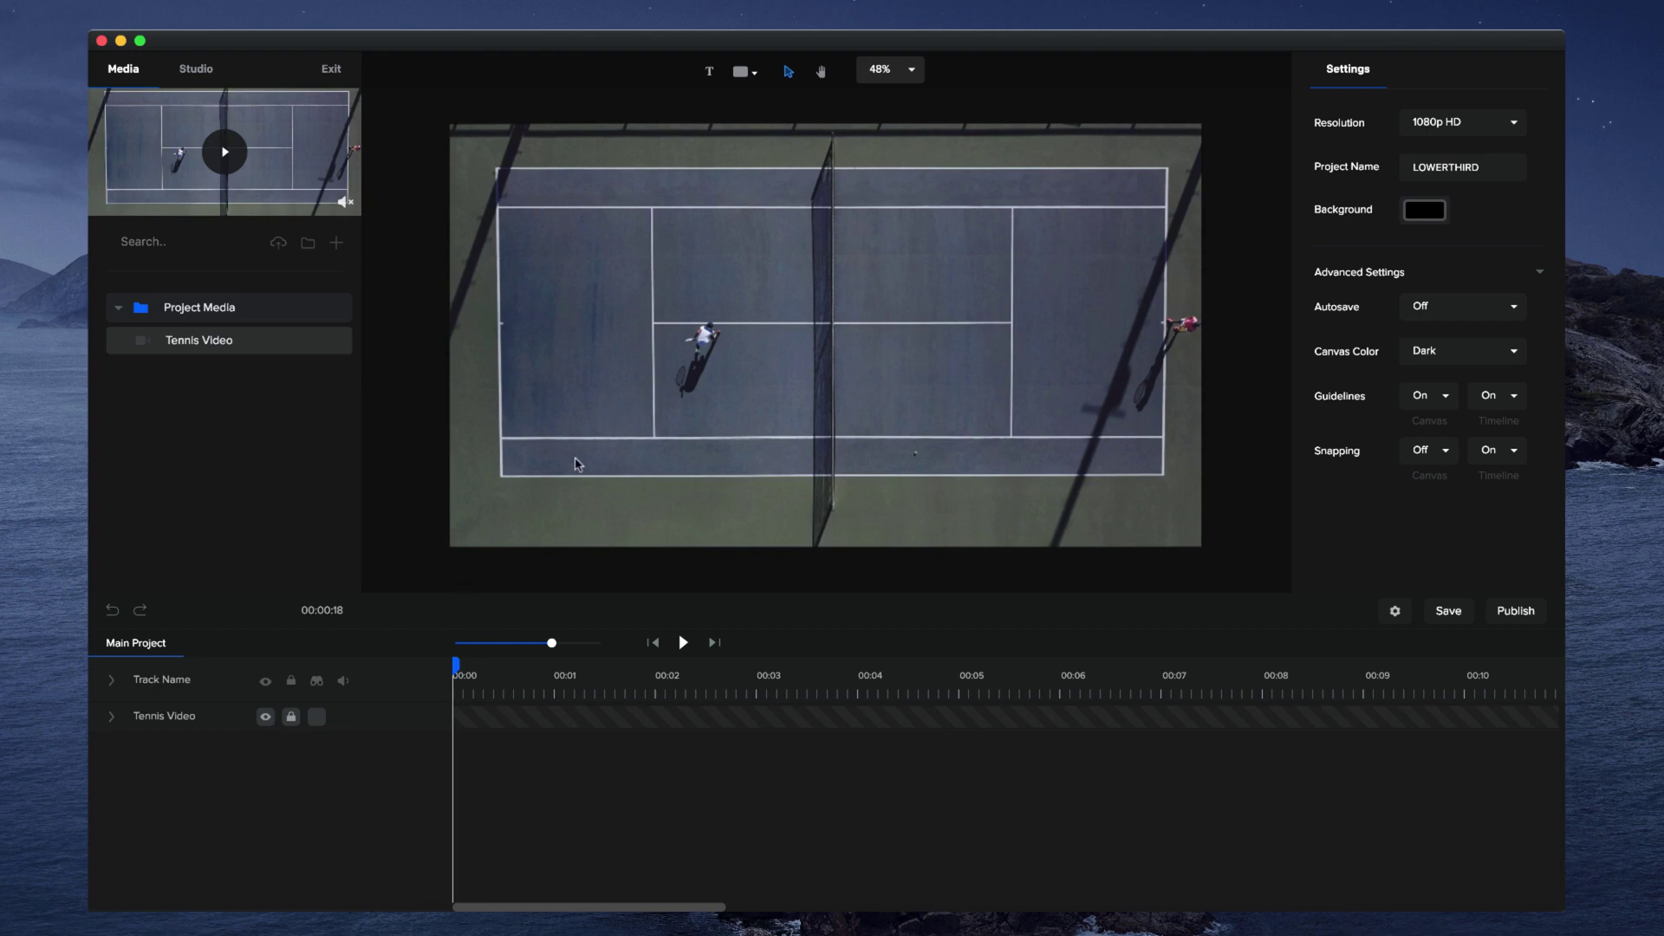
# Unlock the Tennis Video layer, centre the clip on the canvas, then relock it
pyautogui.click(291, 716)
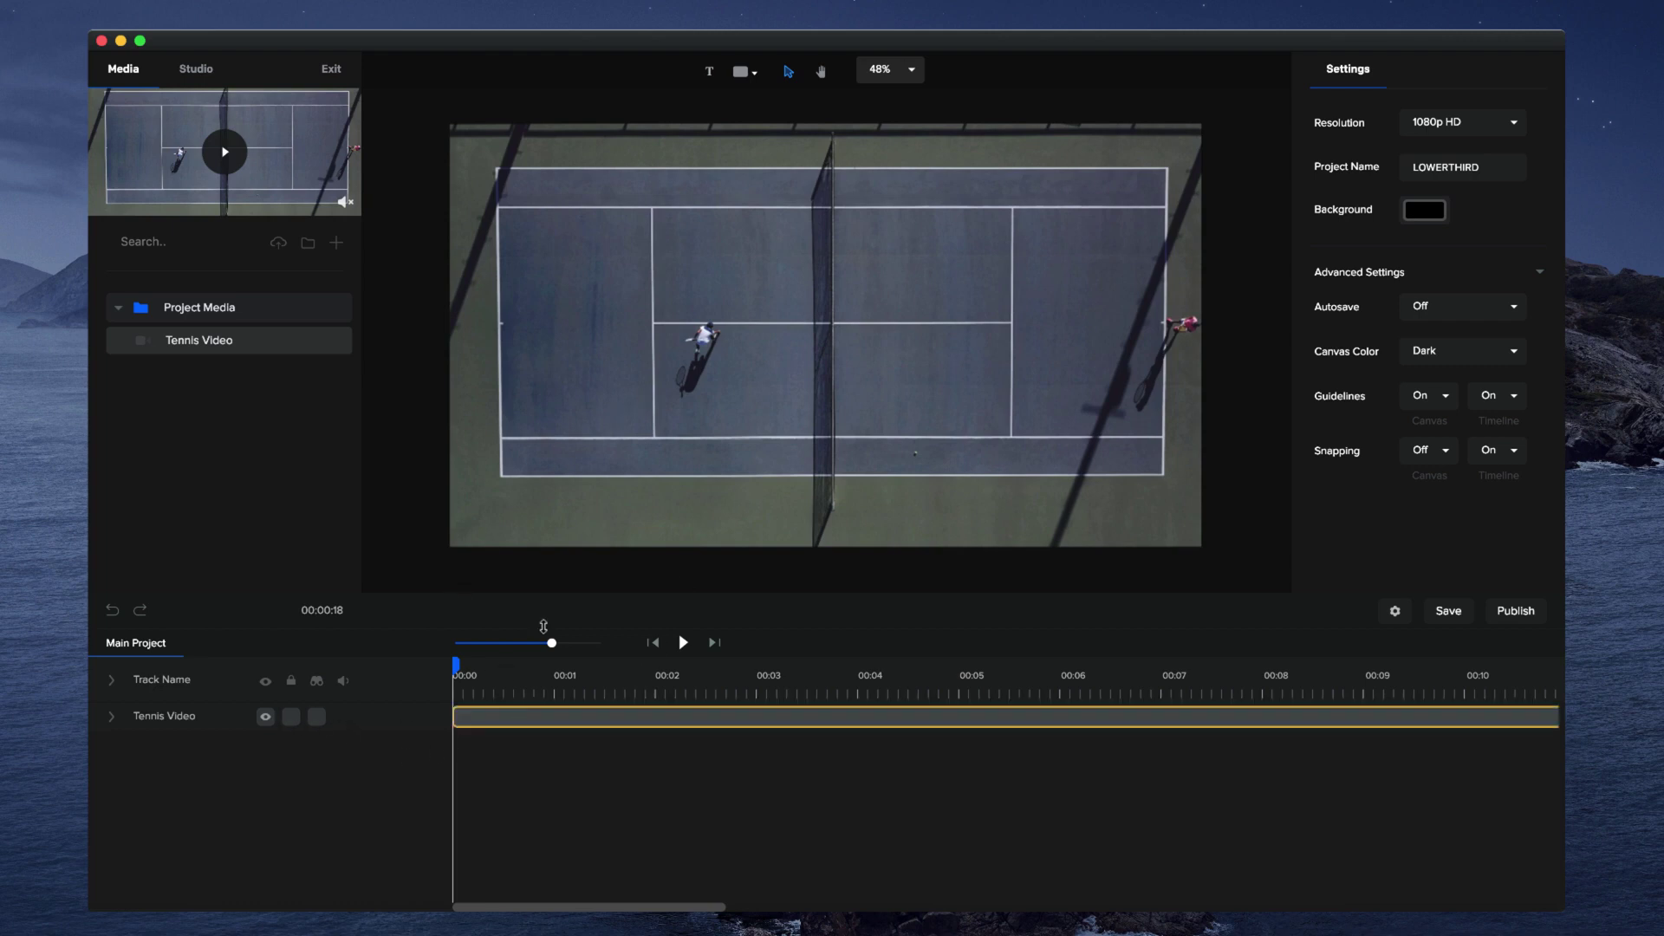
pyautogui.click(670, 349)
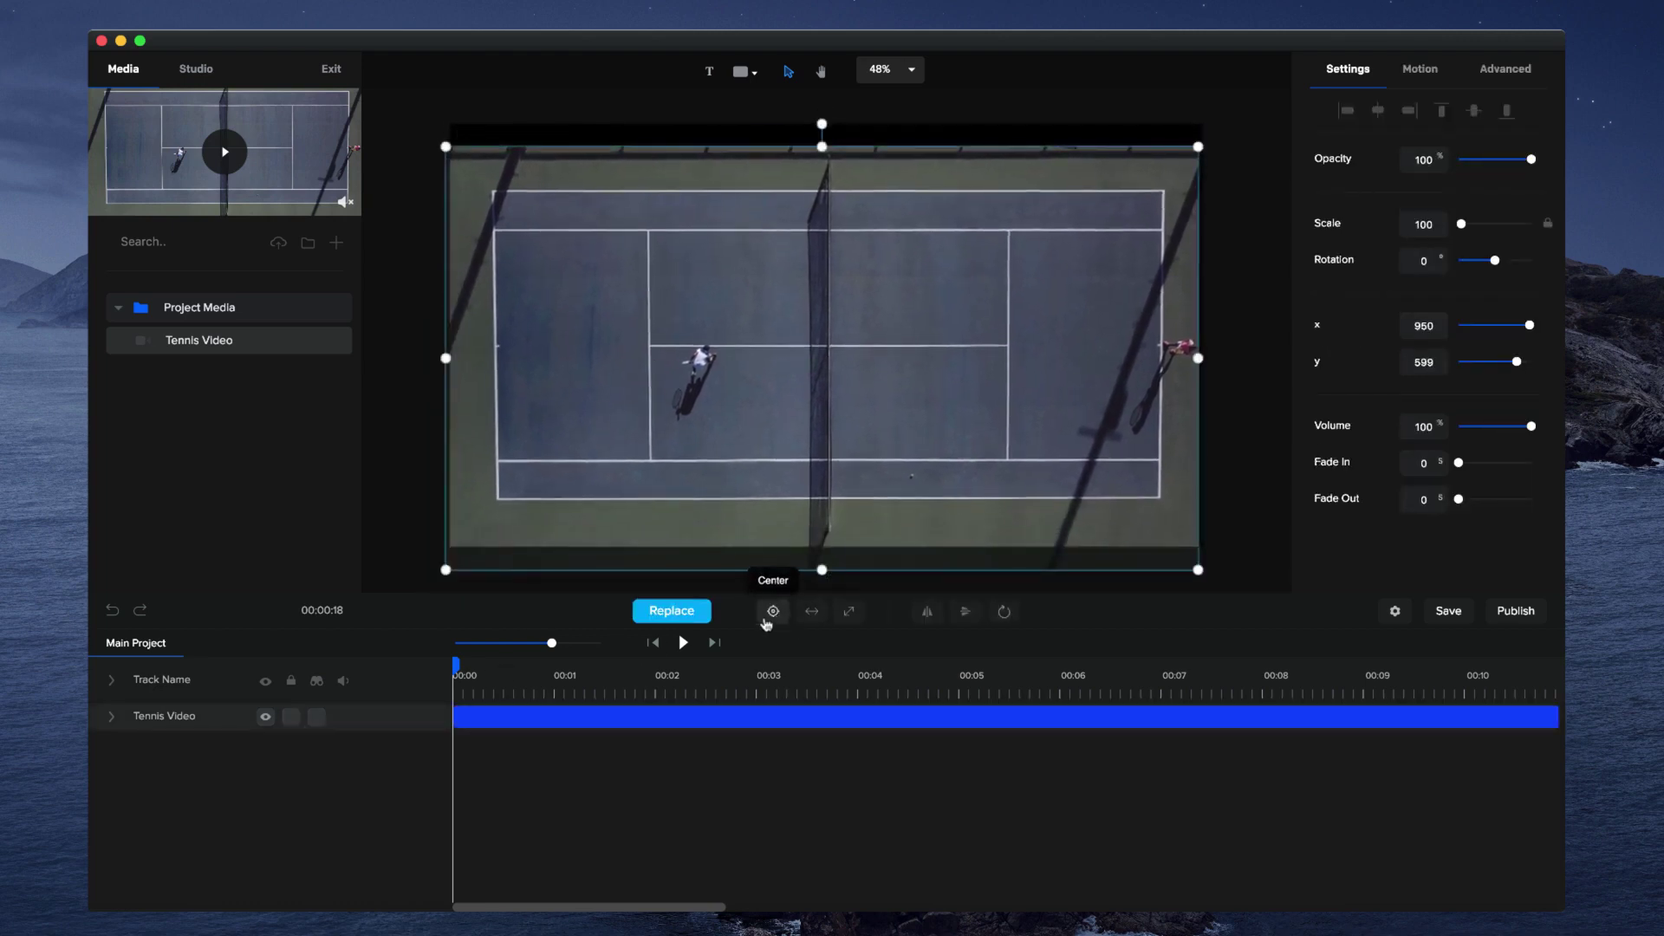
pyautogui.click(773, 611)
pyautogui.click(291, 718)
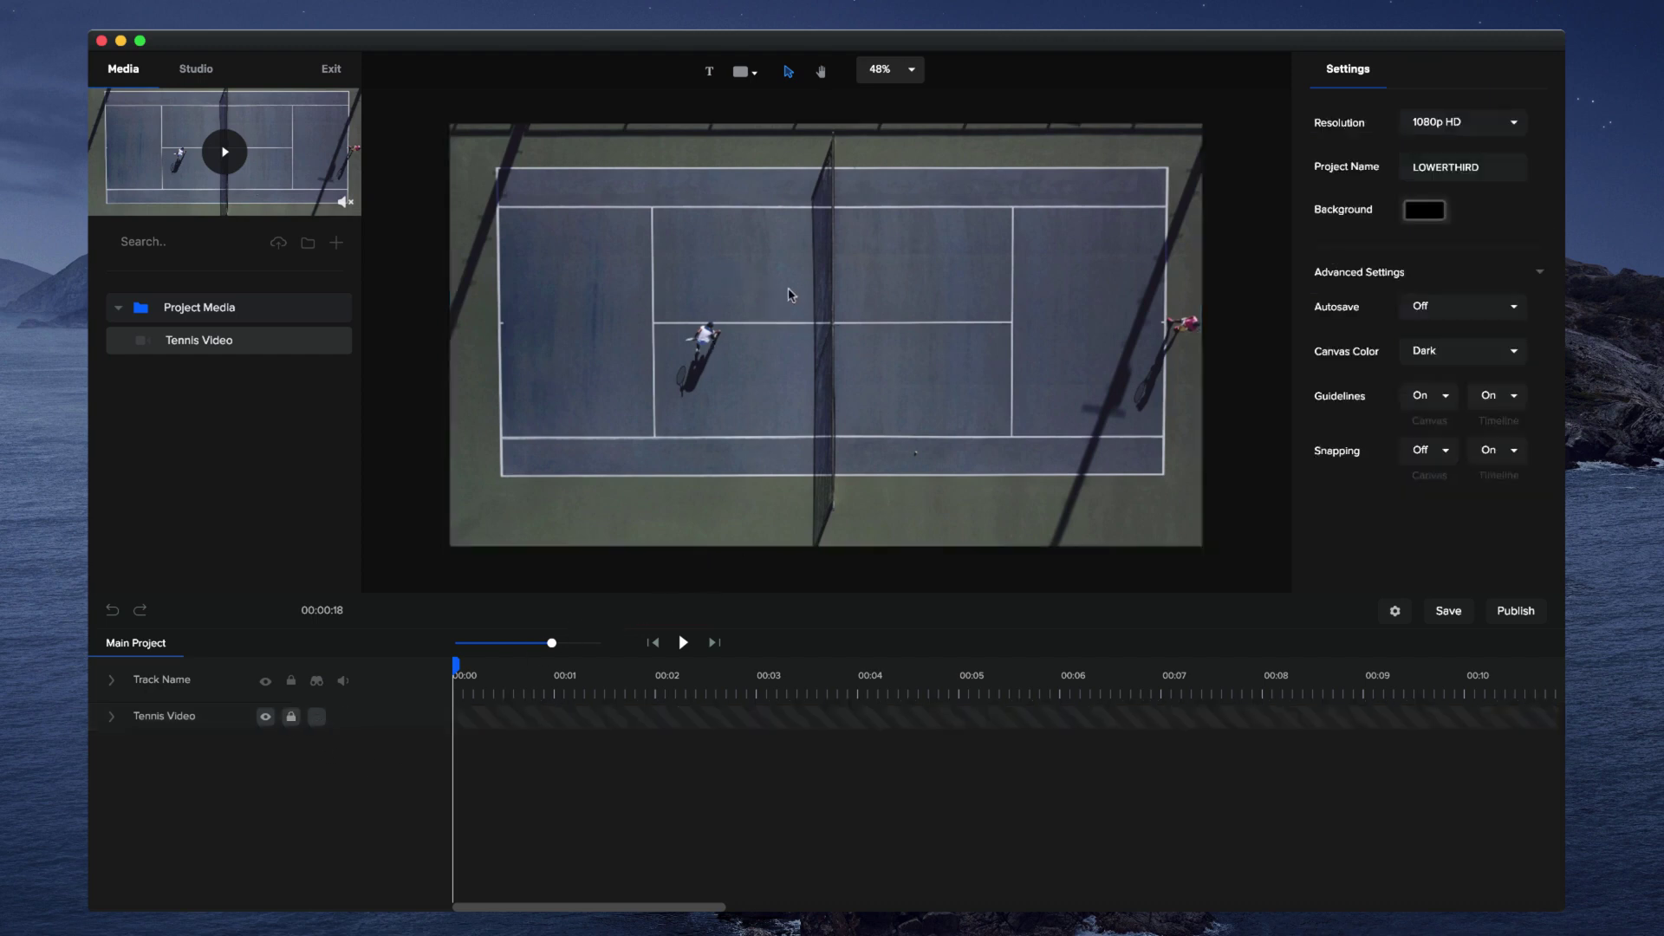
# Add a rectangle and stretch it into a wide, low bar at the lower left
pyautogui.click(743, 74)
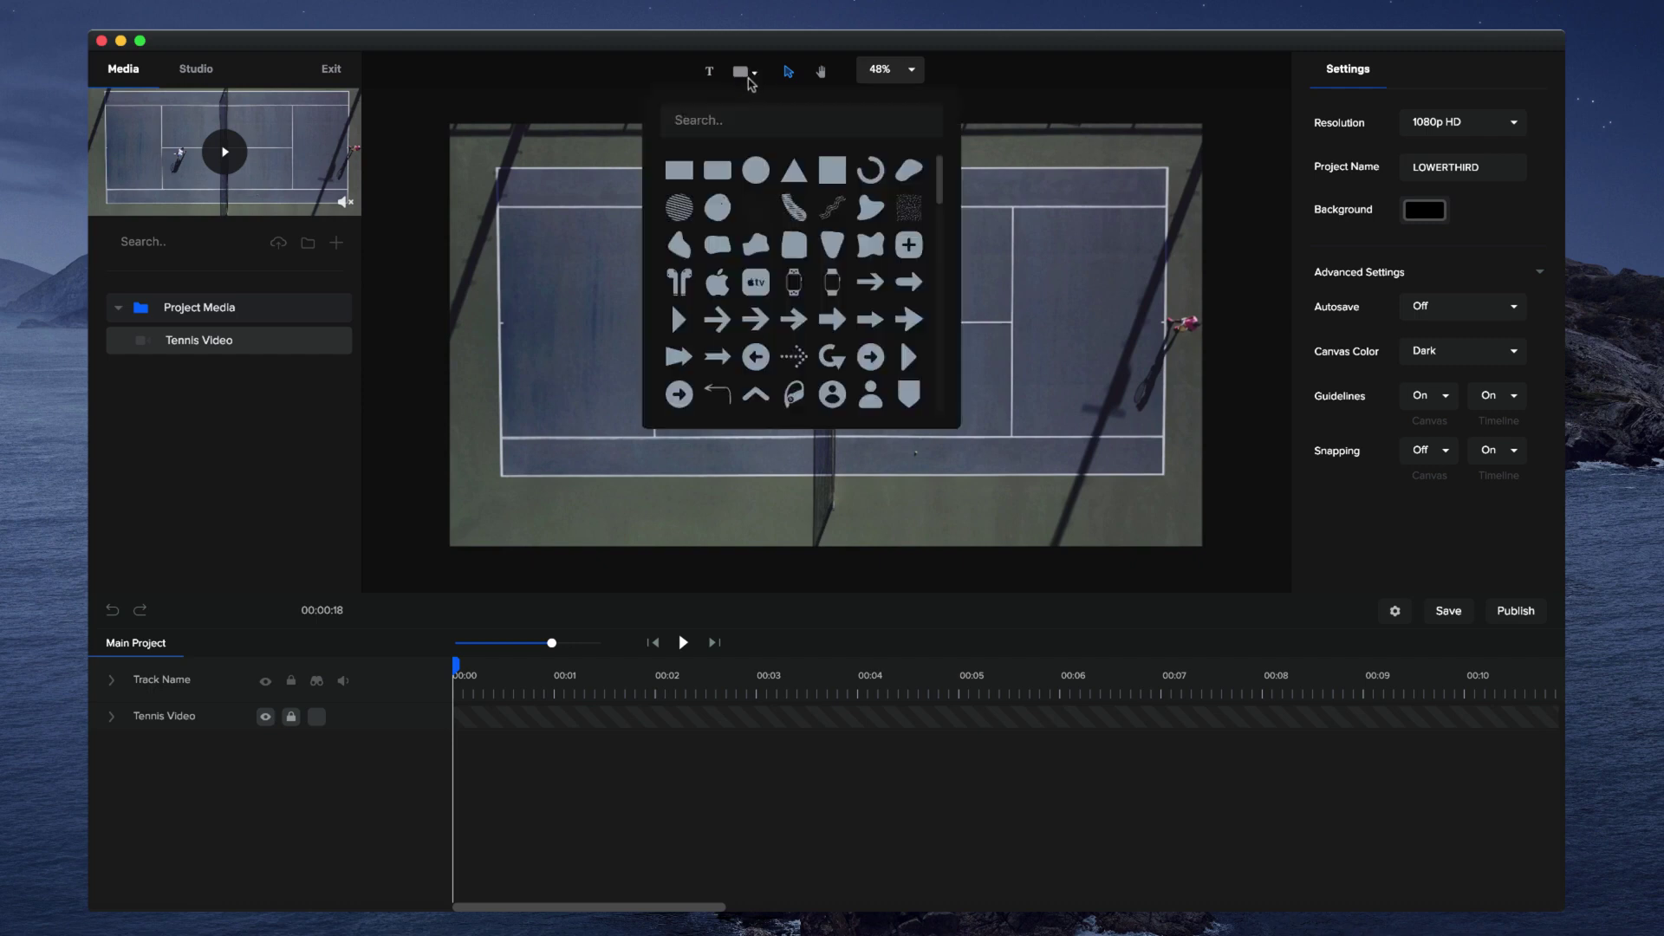
pyautogui.click(680, 171)
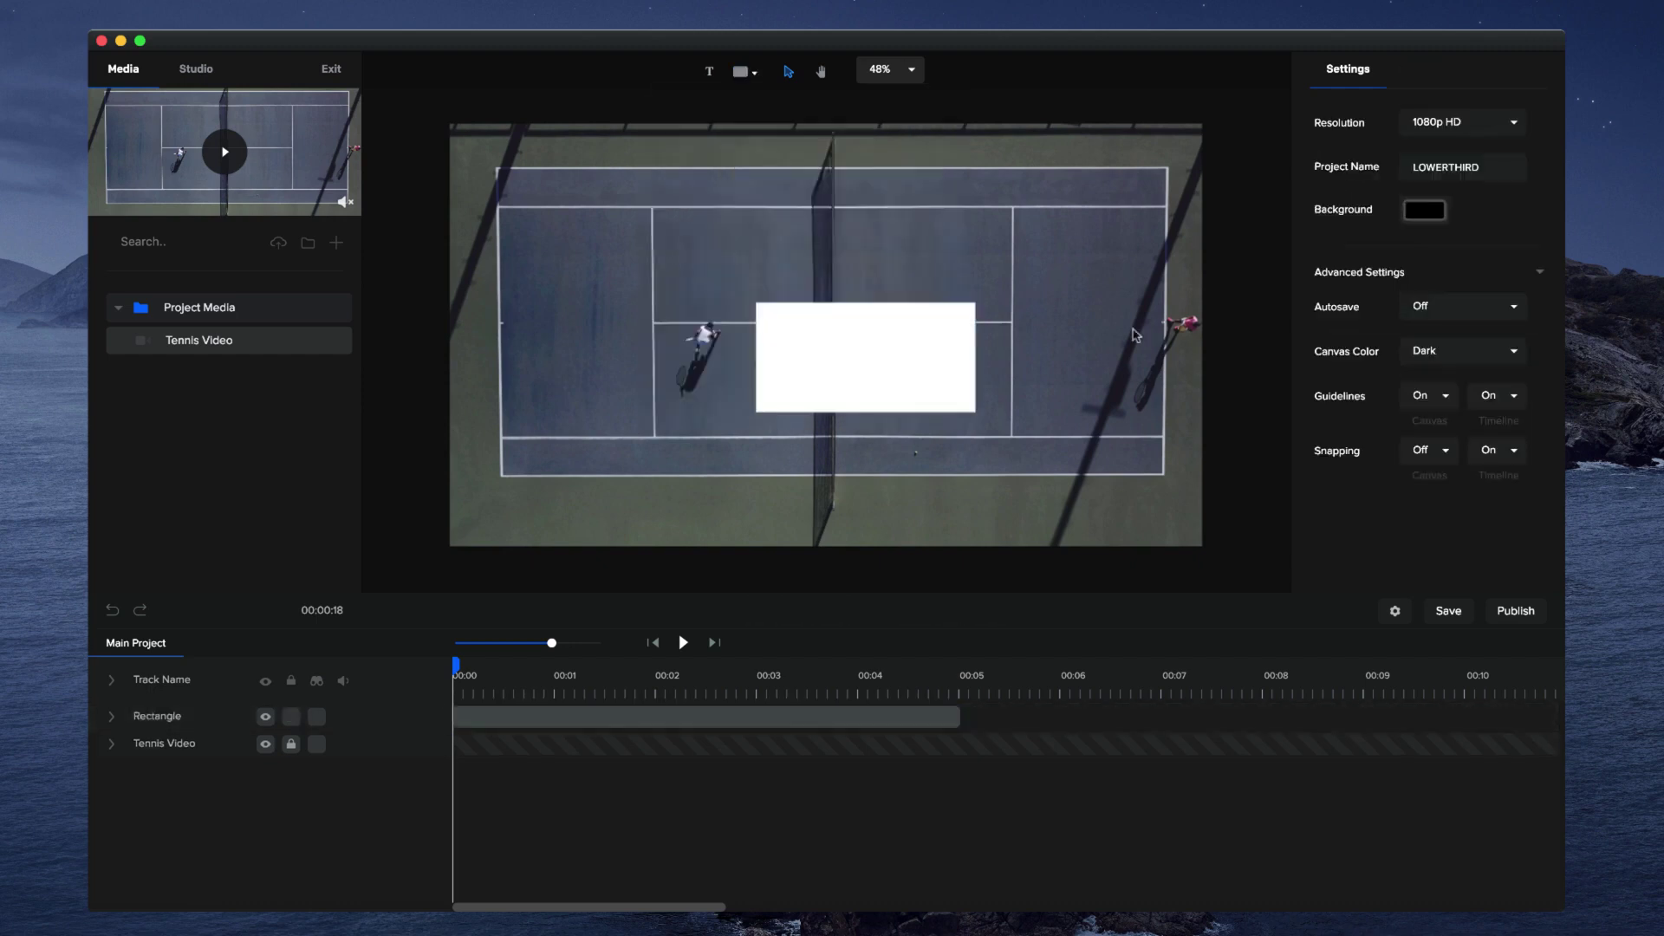
pyautogui.moveTo(893, 371); pyautogui.dragTo(631, 451)
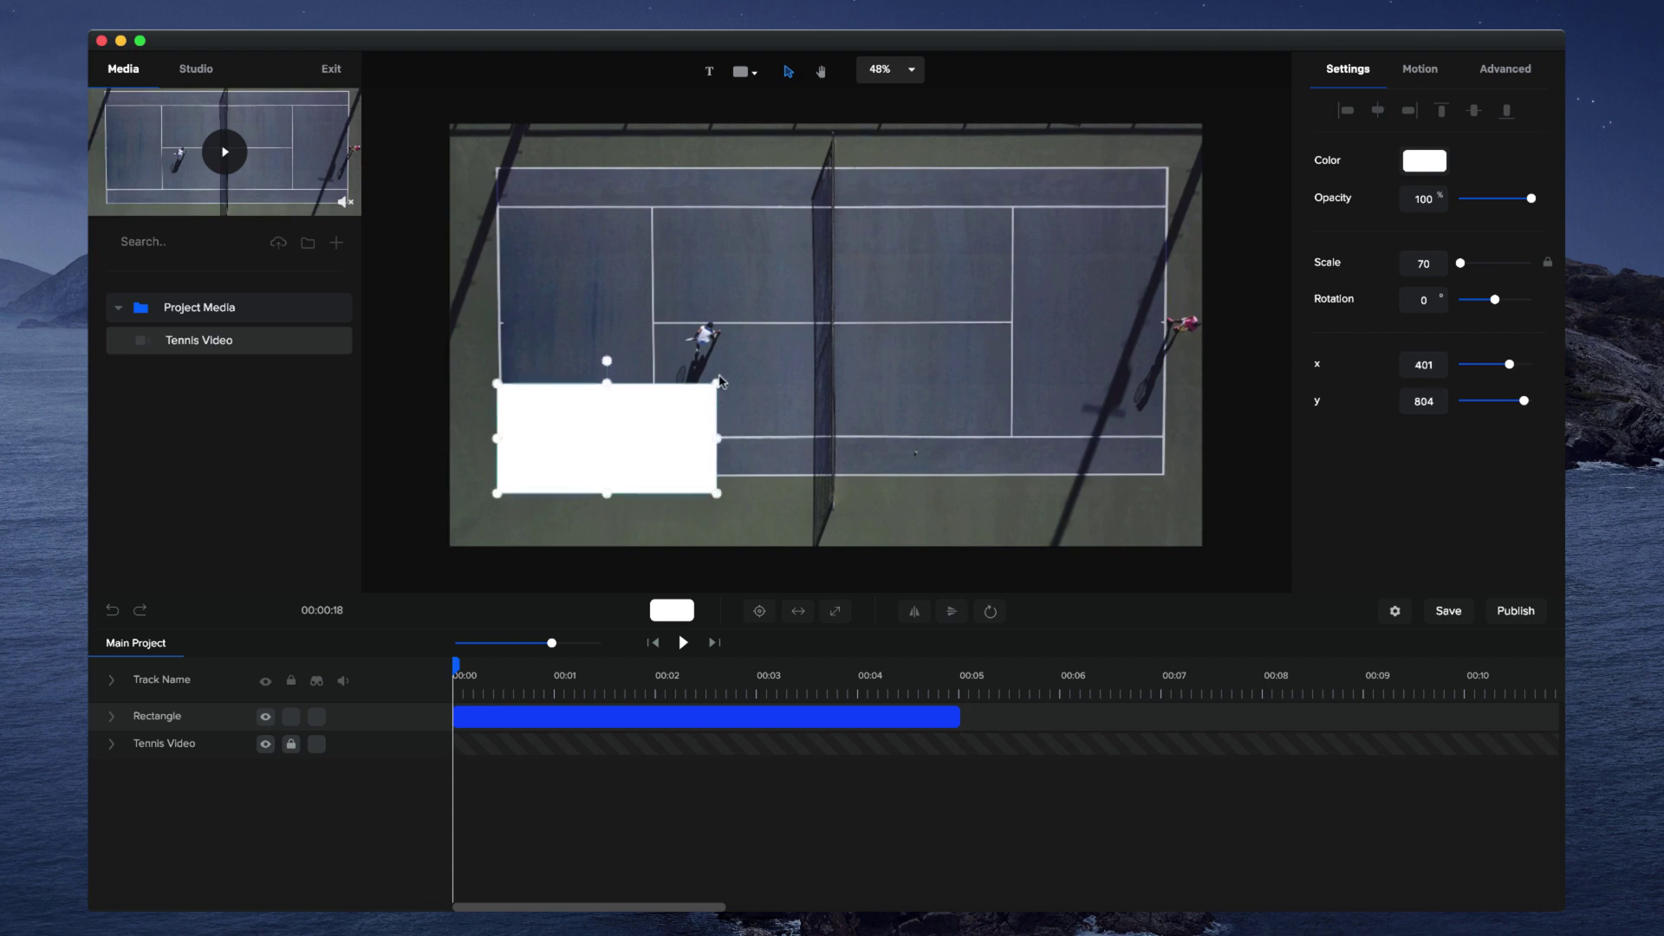
pyautogui.moveTo(719, 382); pyautogui.dragTo(623, 235)
pyautogui.moveTo(769, 198); pyautogui.dragTo(812, 431)
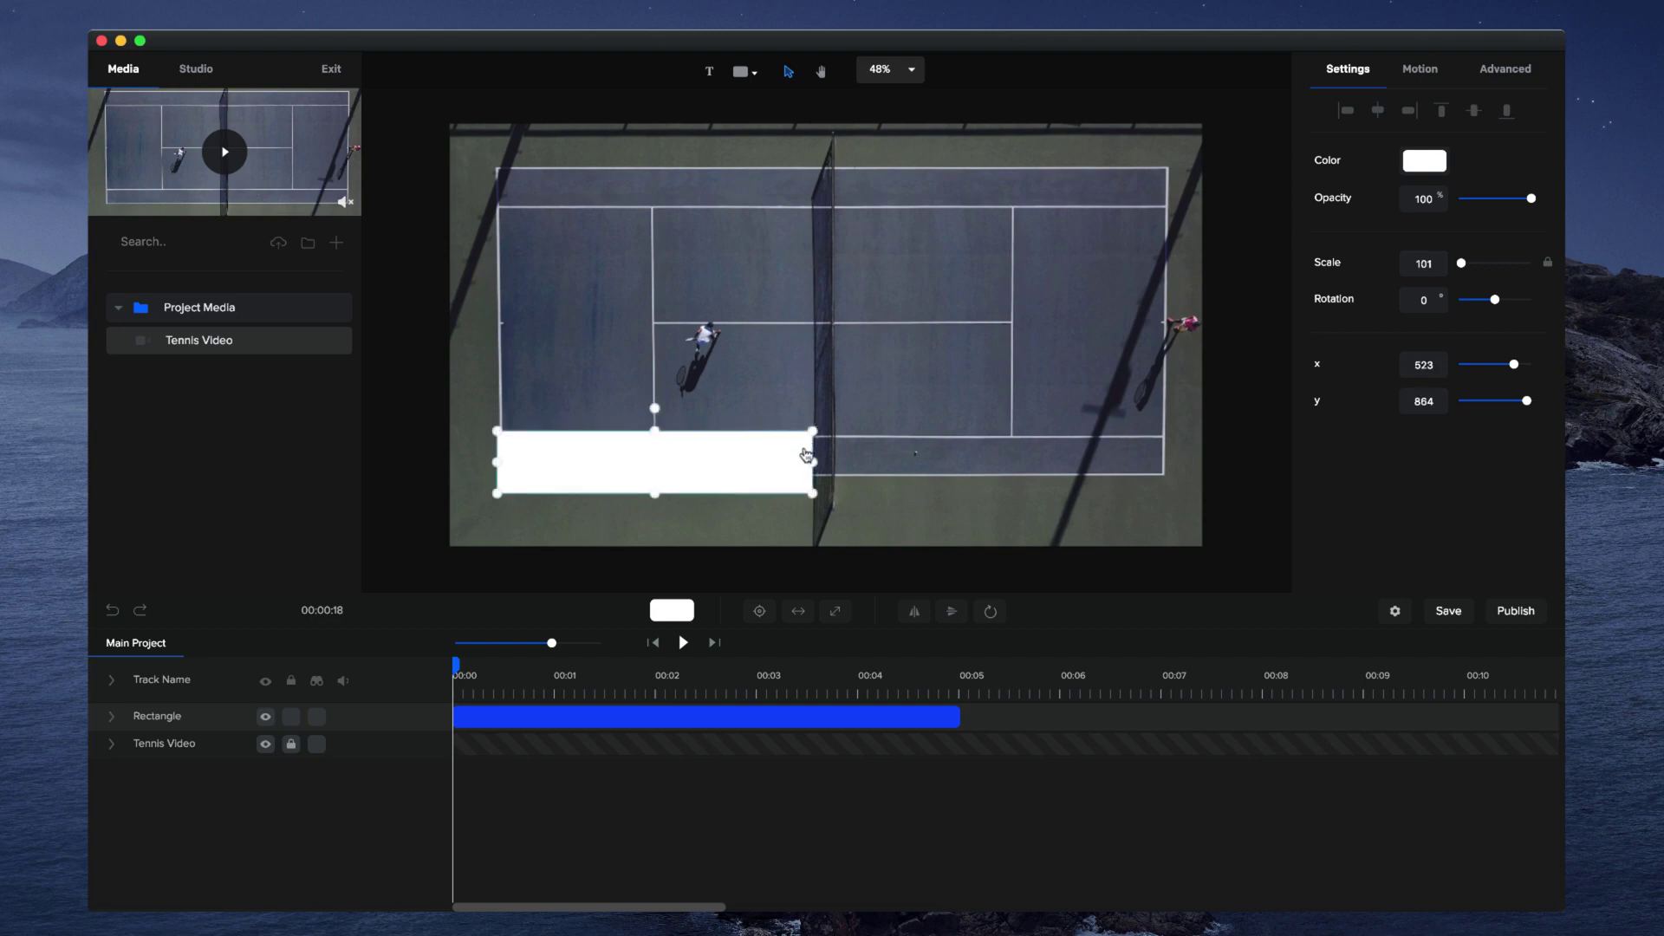
# Rename the rectangle's layer to WHITE
pyautogui.doubleClick(159, 720)
pyautogui.write('WHITE')
pyautogui.press('Return')
# Give the white bar a Slide Right entrance and a Slide Left exit, previewing near 00:05
pyautogui.click(1428, 76)
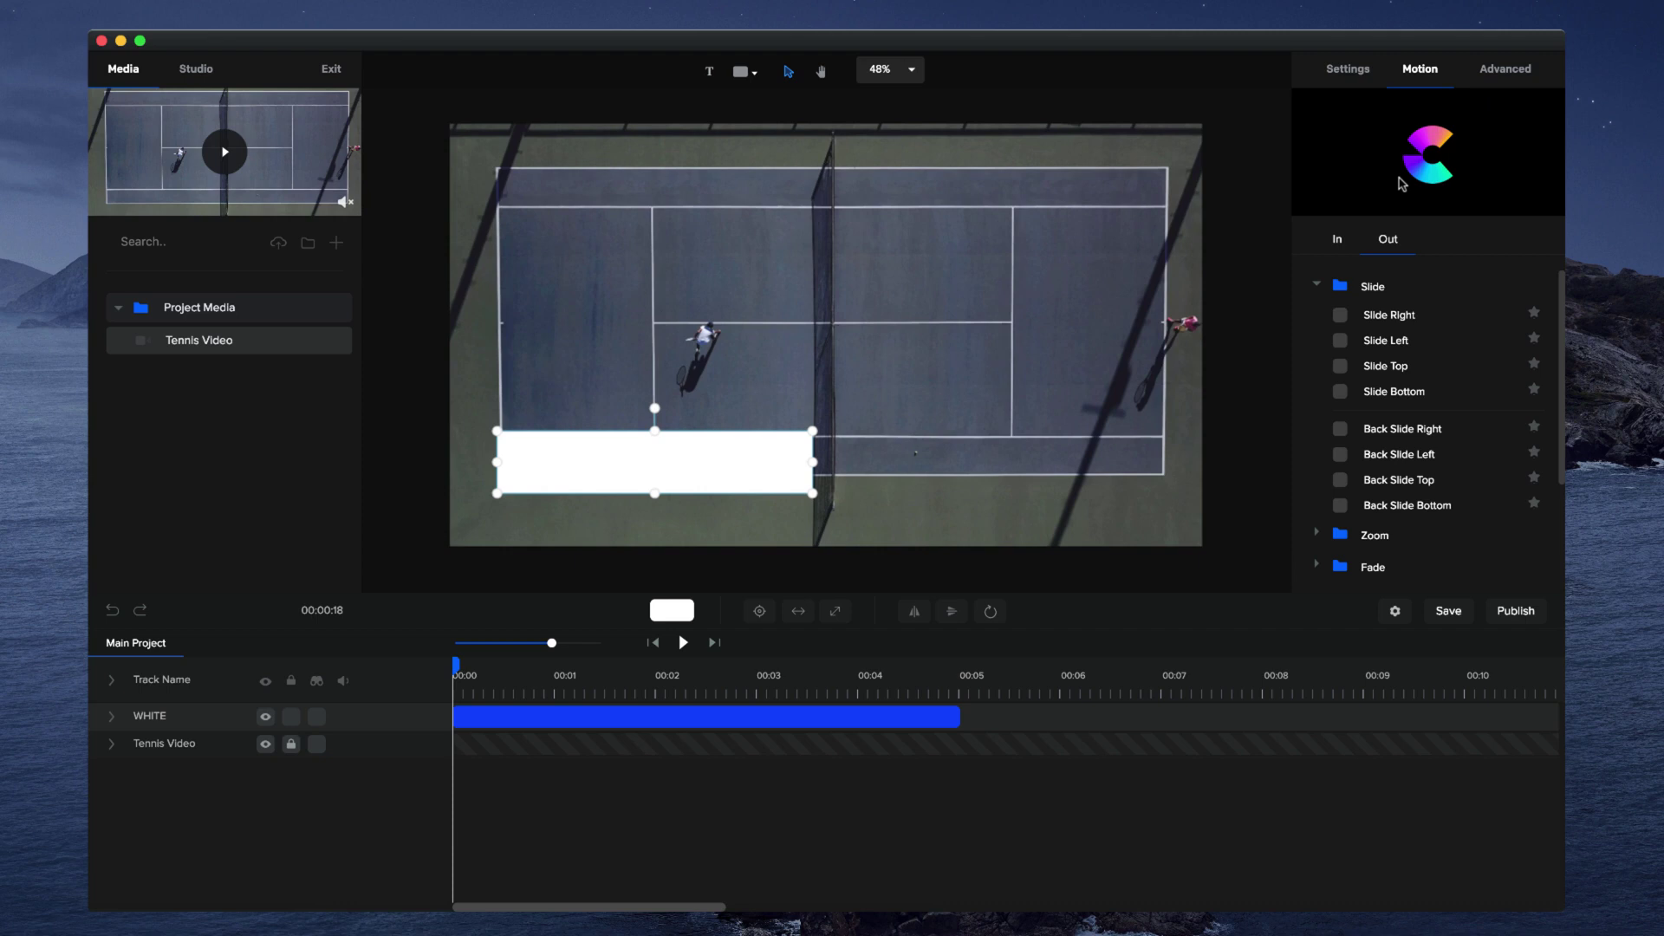
pyautogui.click(1343, 242)
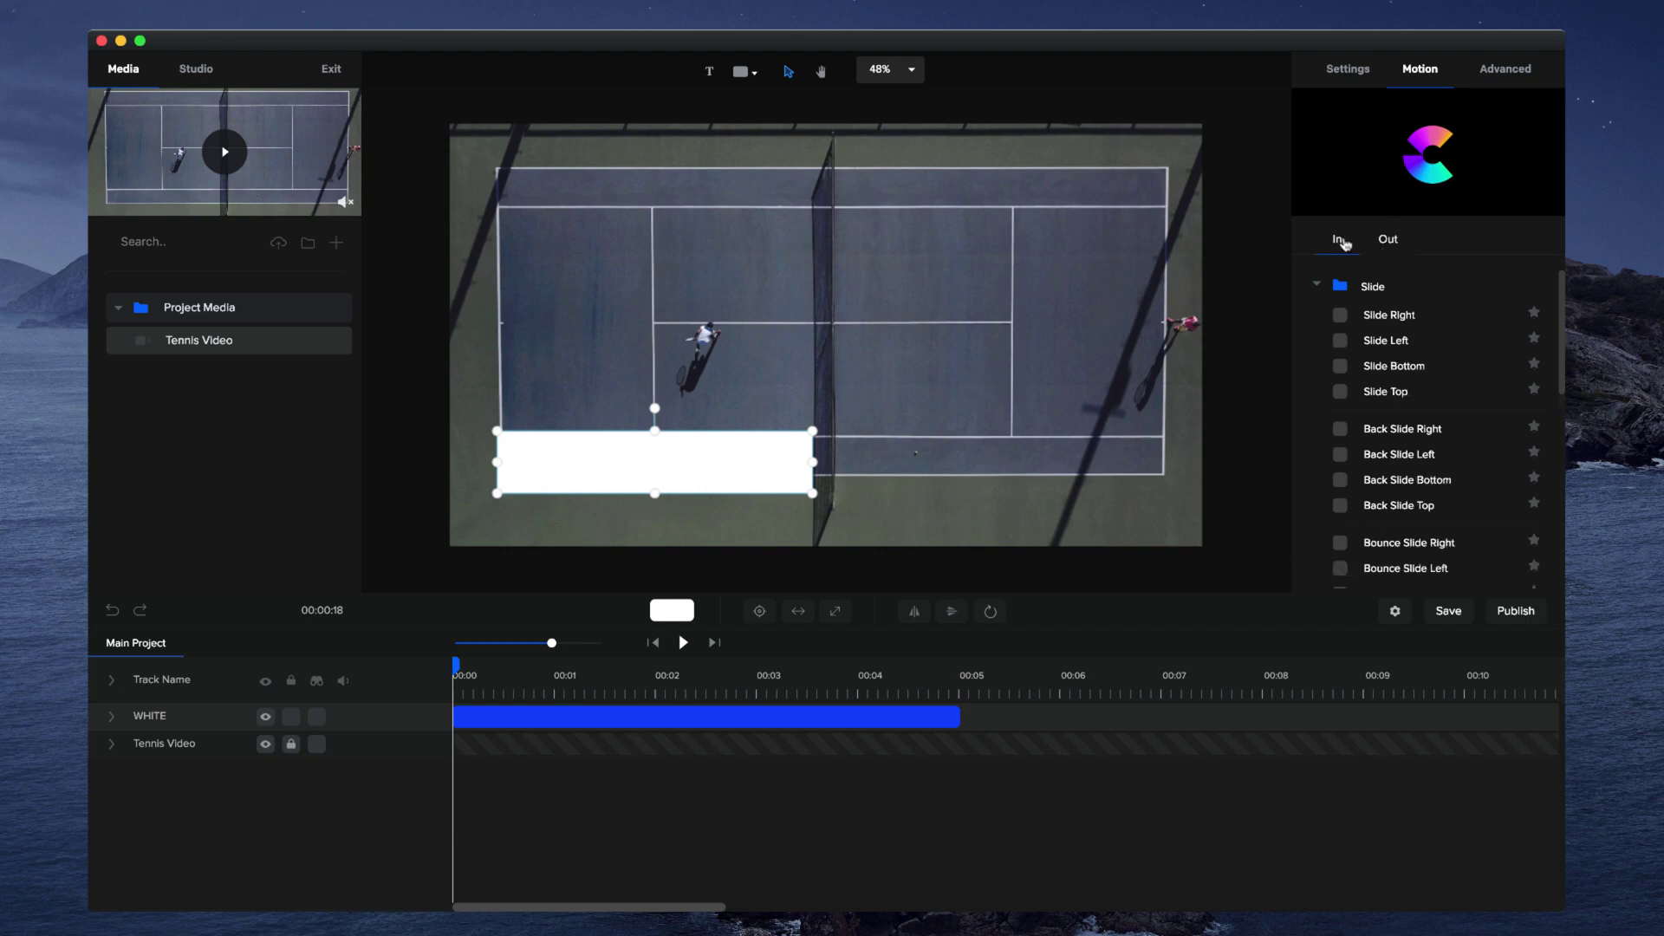
pyautogui.click(1342, 319)
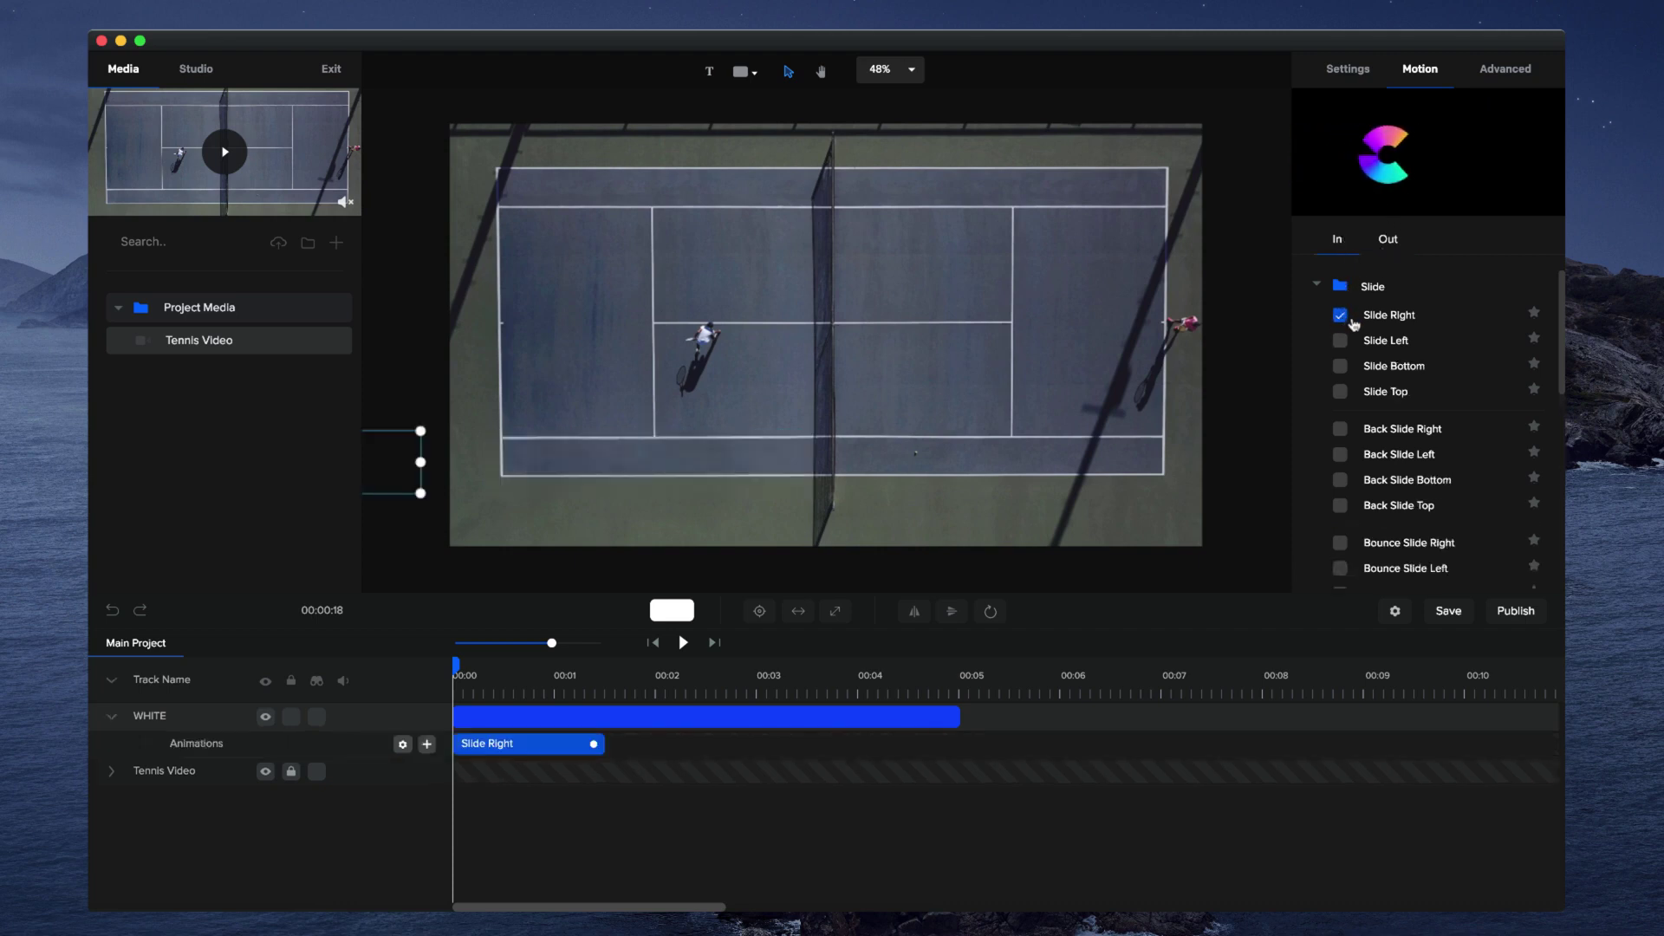
pyautogui.click(1388, 240)
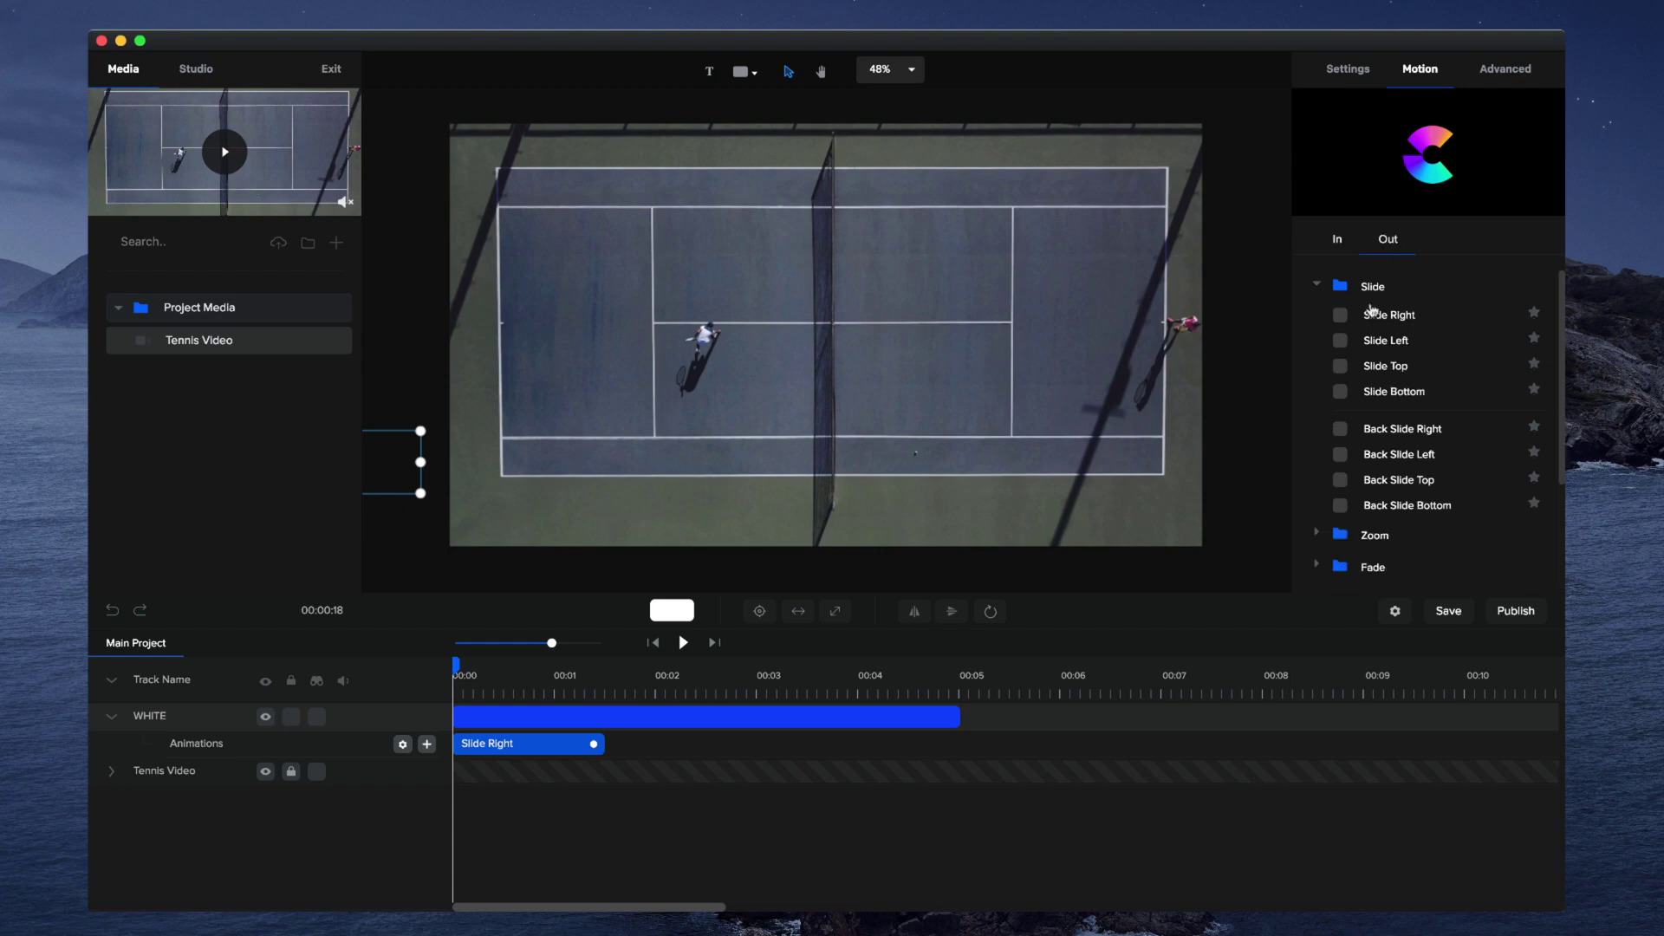
pyautogui.click(1340, 340)
pyautogui.click(494, 675)
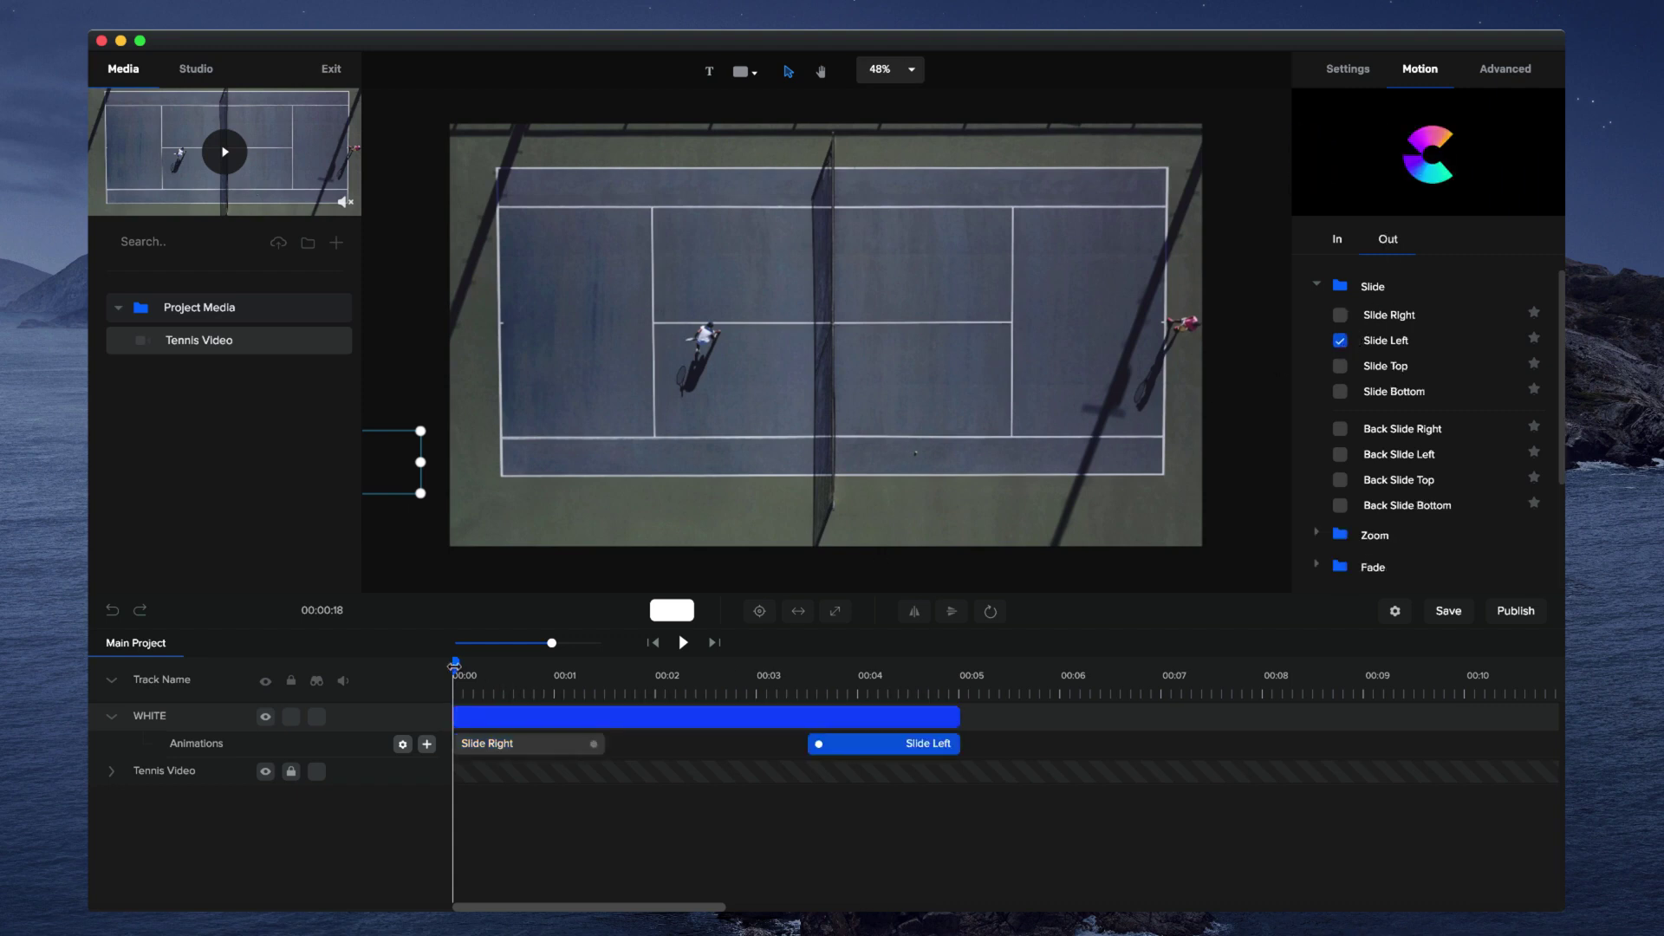
pyautogui.moveTo(527, 667); pyautogui.dragTo(452, 676)
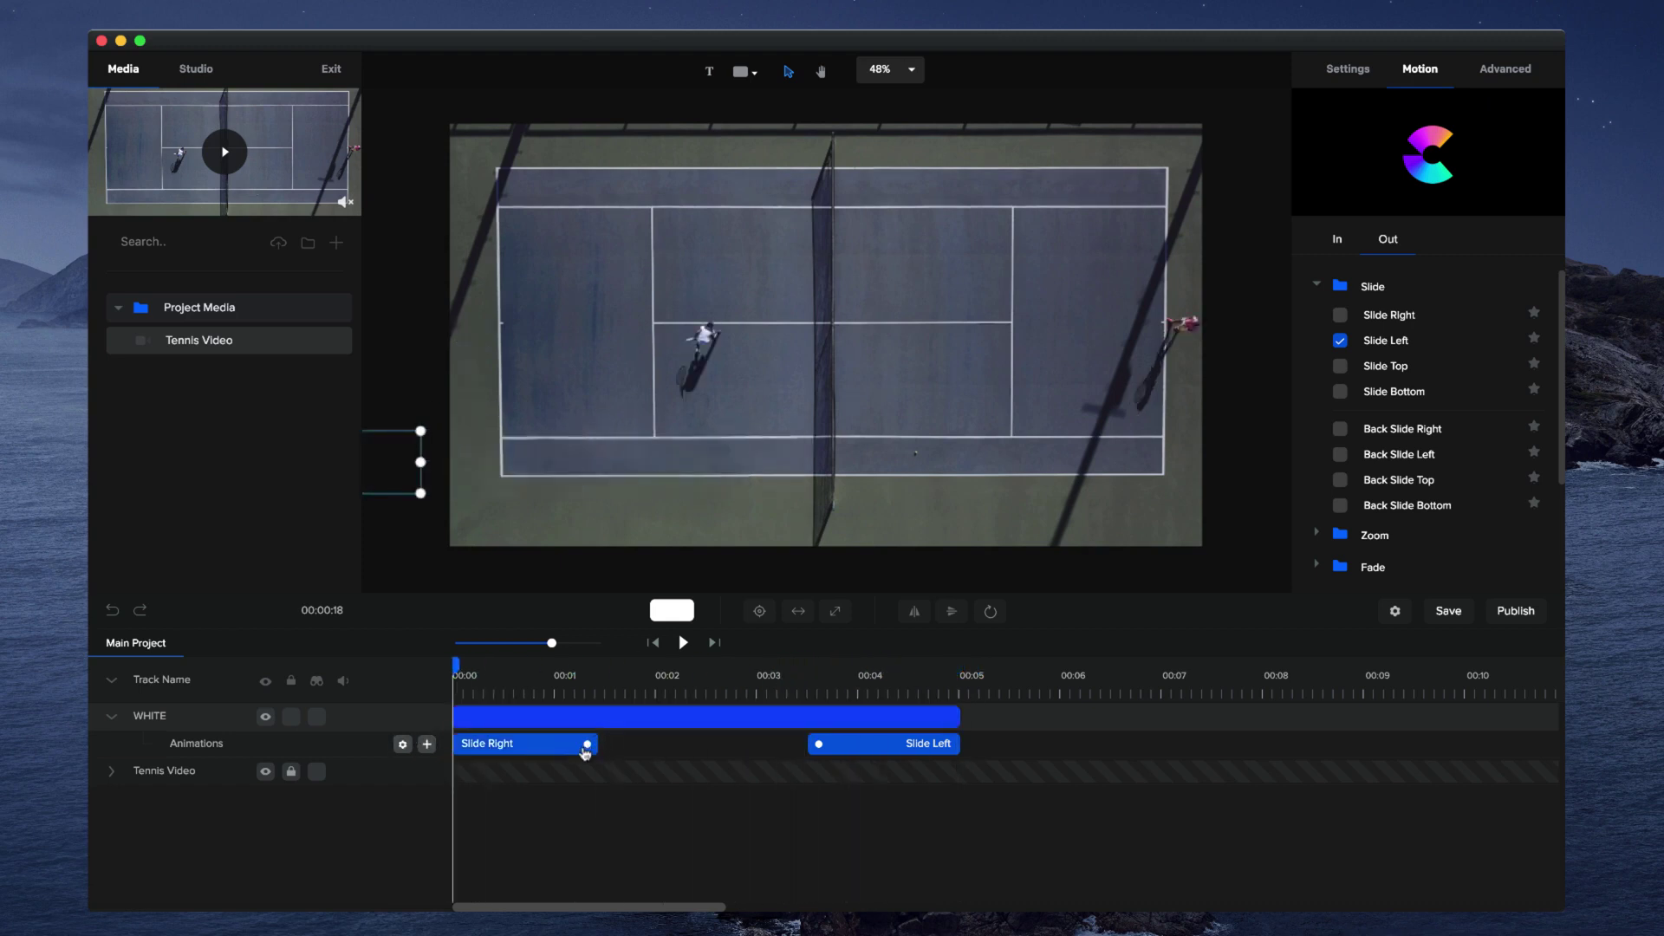
# Shorten both the Slide Right and Slide Left animation clips and play the result
pyautogui.moveTo(585, 749); pyautogui.dragTo(549, 751)
pyautogui.moveTo(813, 751); pyautogui.dragTo(858, 751)
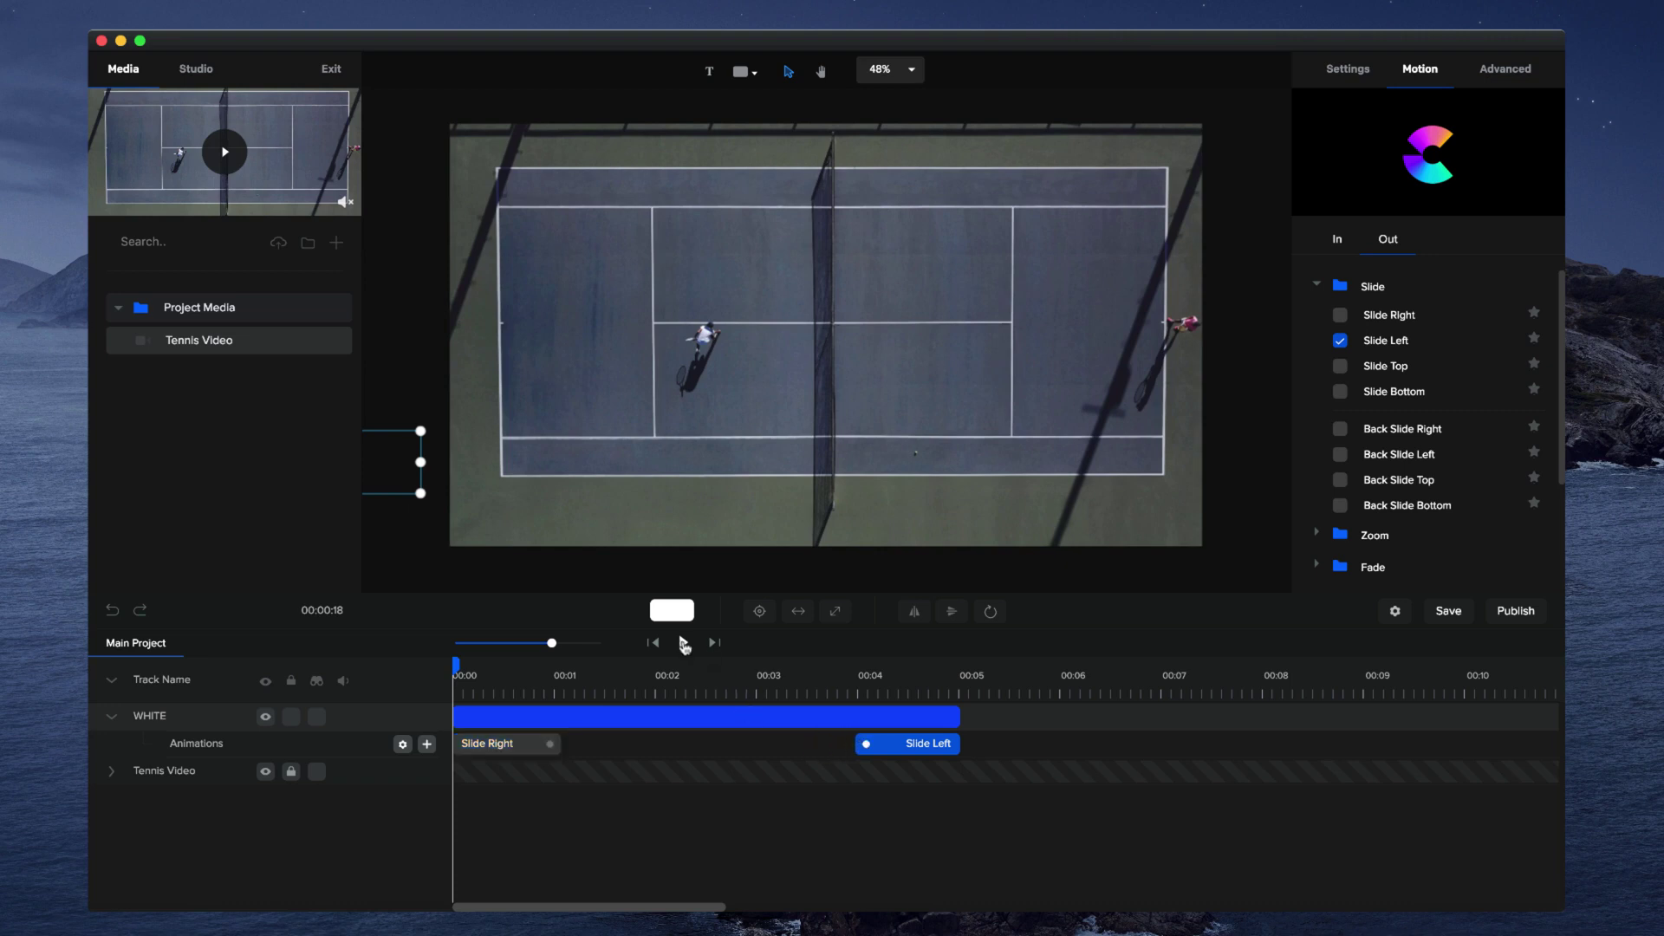
pyautogui.click(684, 643)
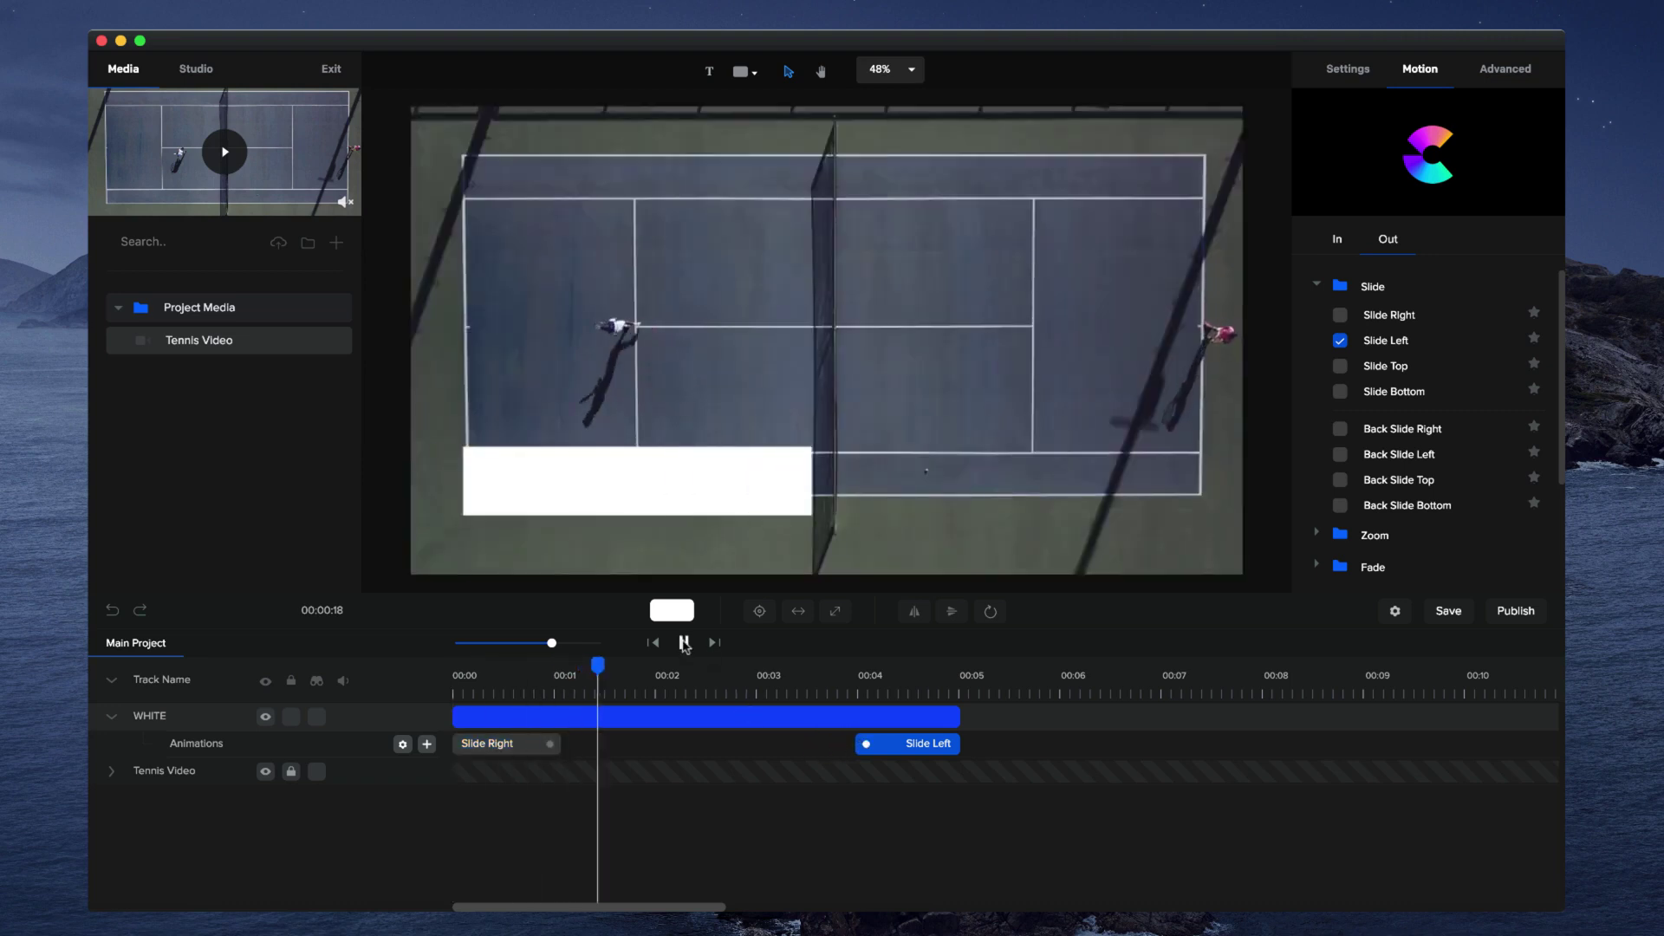
pyautogui.click(684, 643)
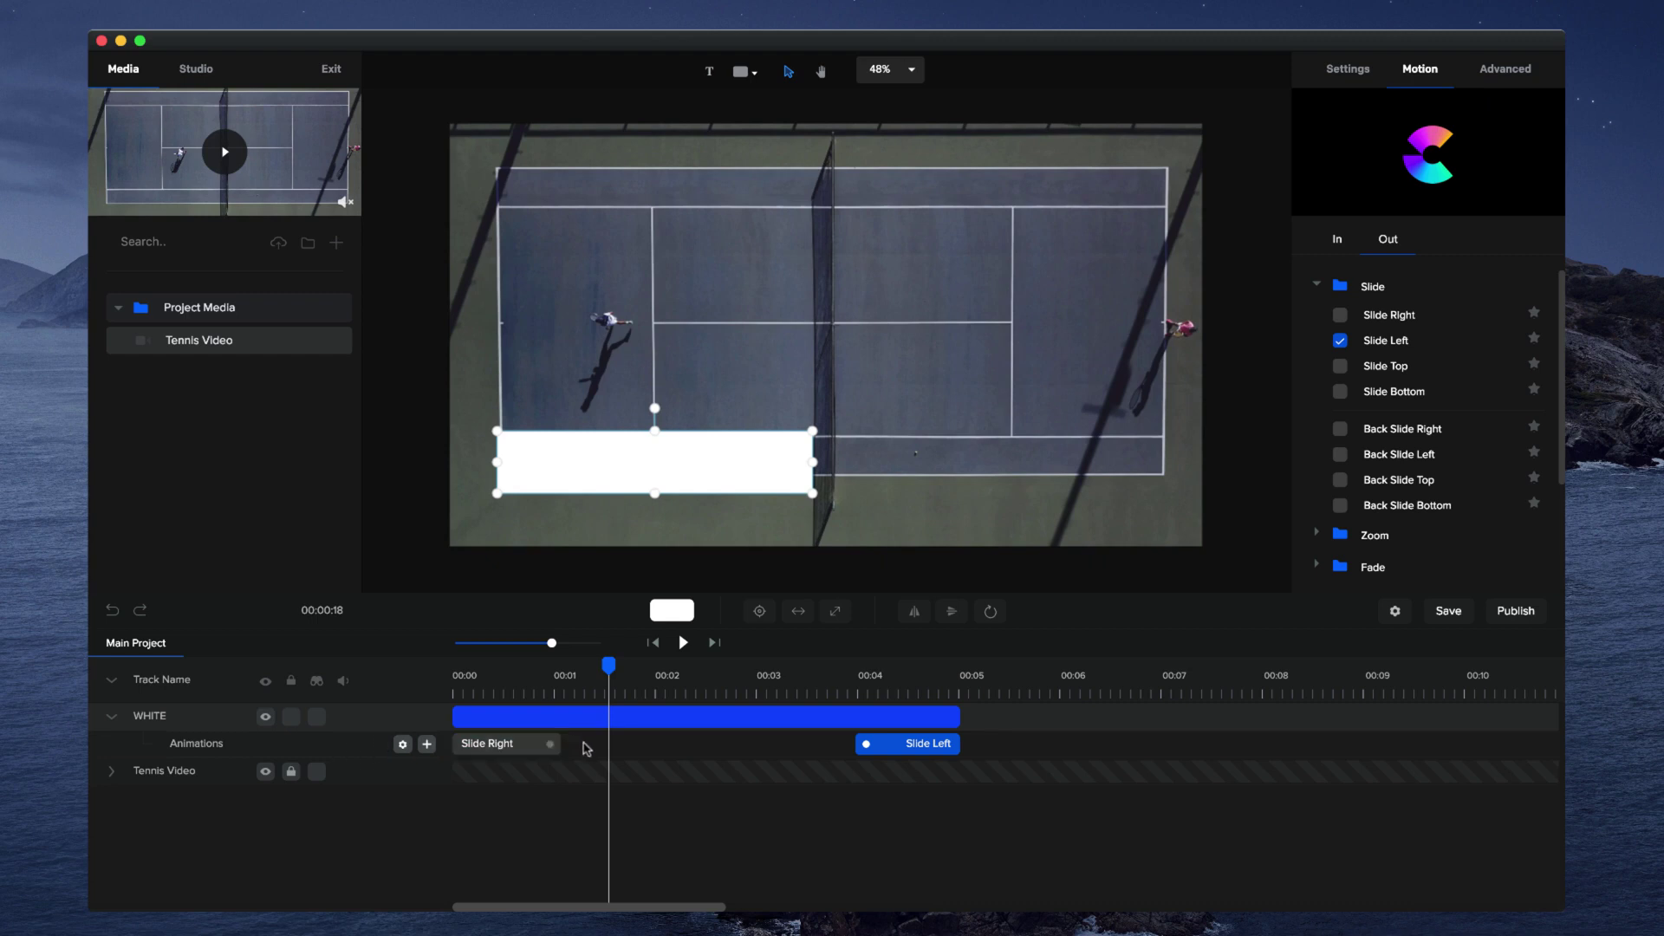
# Check the options of both animation clips, then rewind to 00:00
pyautogui.click(512, 747)
pyautogui.rightClick(509, 749)
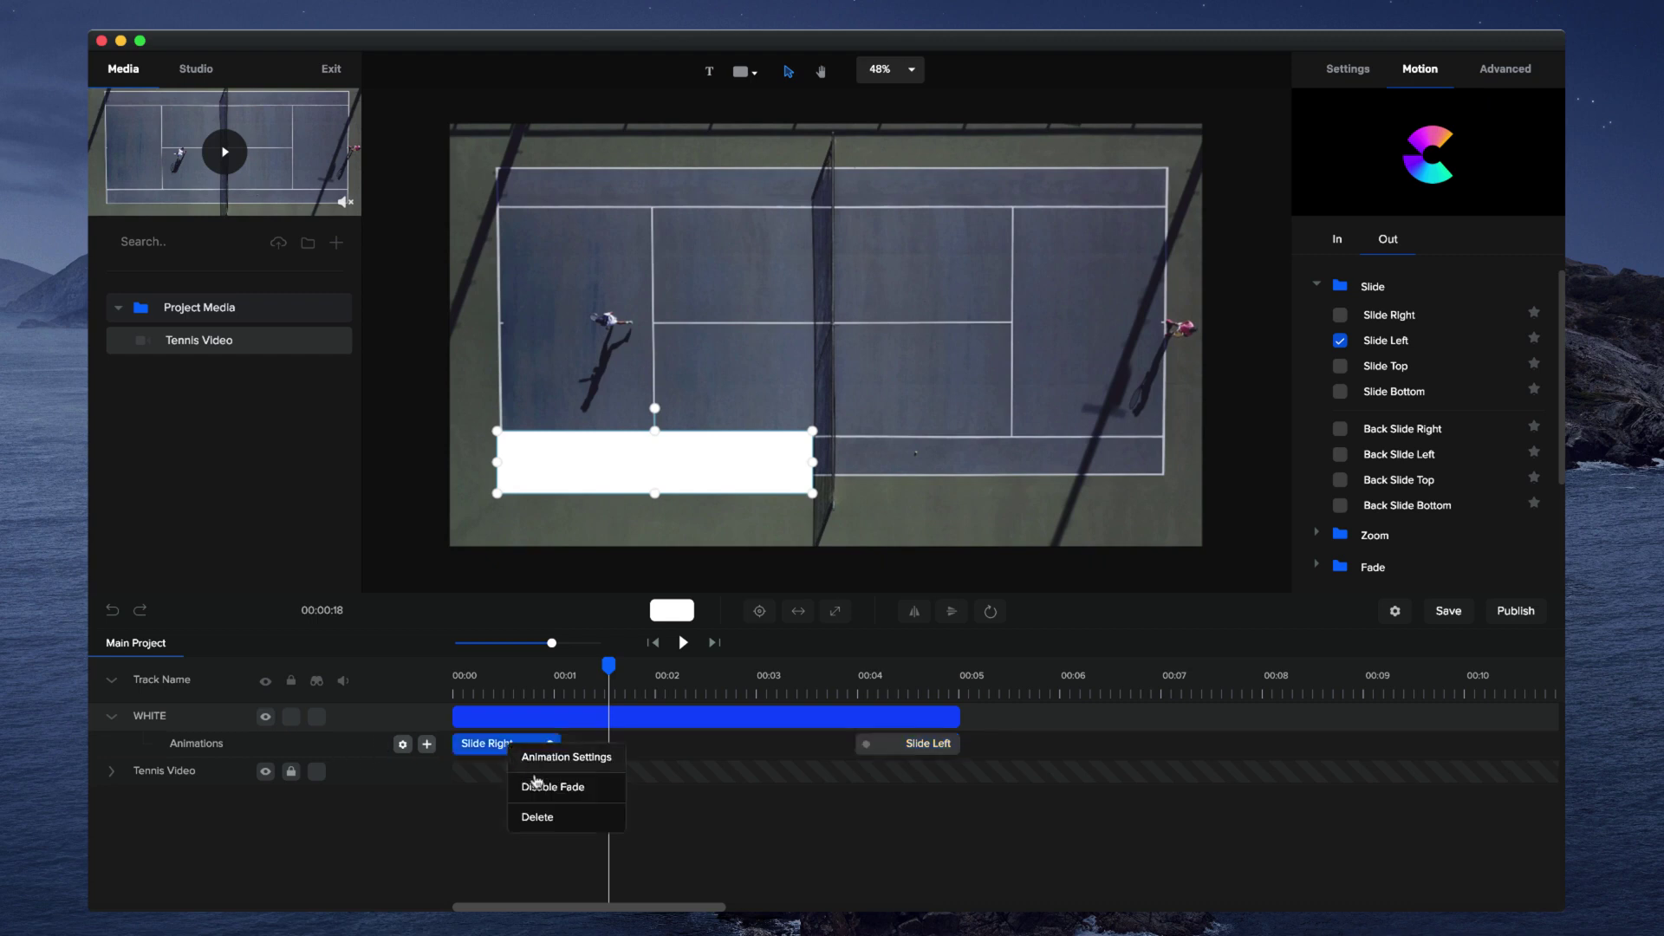
pyautogui.click(629, 776)
pyautogui.click(888, 751)
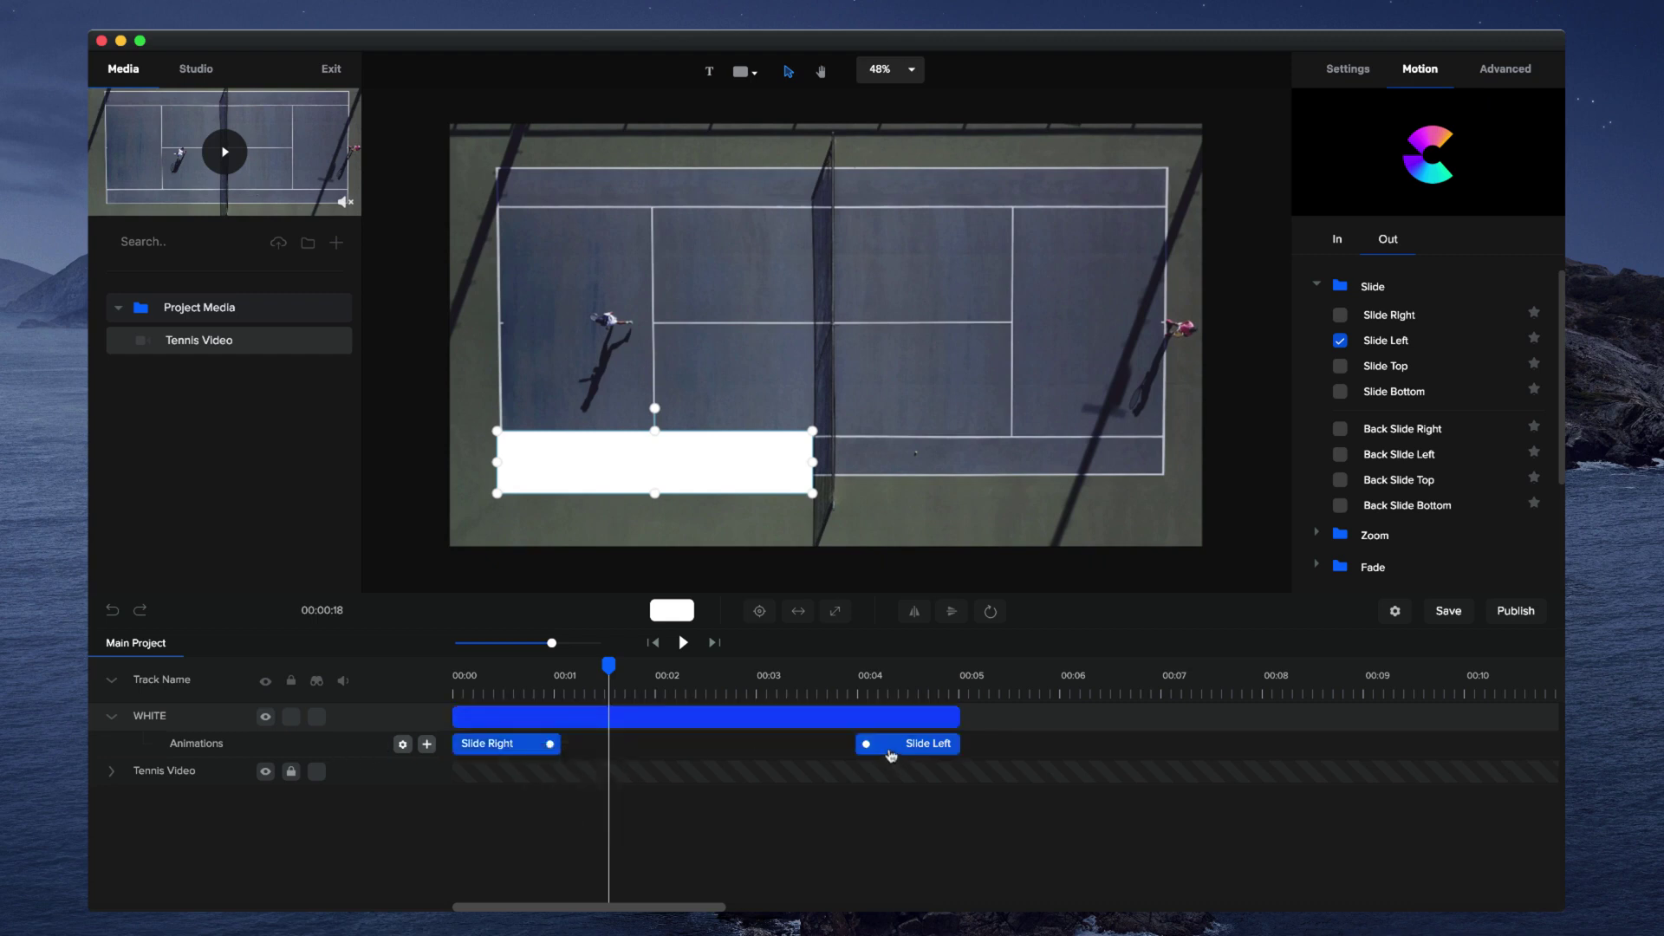
pyautogui.rightClick(891, 756)
pyautogui.click(712, 735)
pyautogui.moveTo(607, 685); pyautogui.dragTo(382, 703)
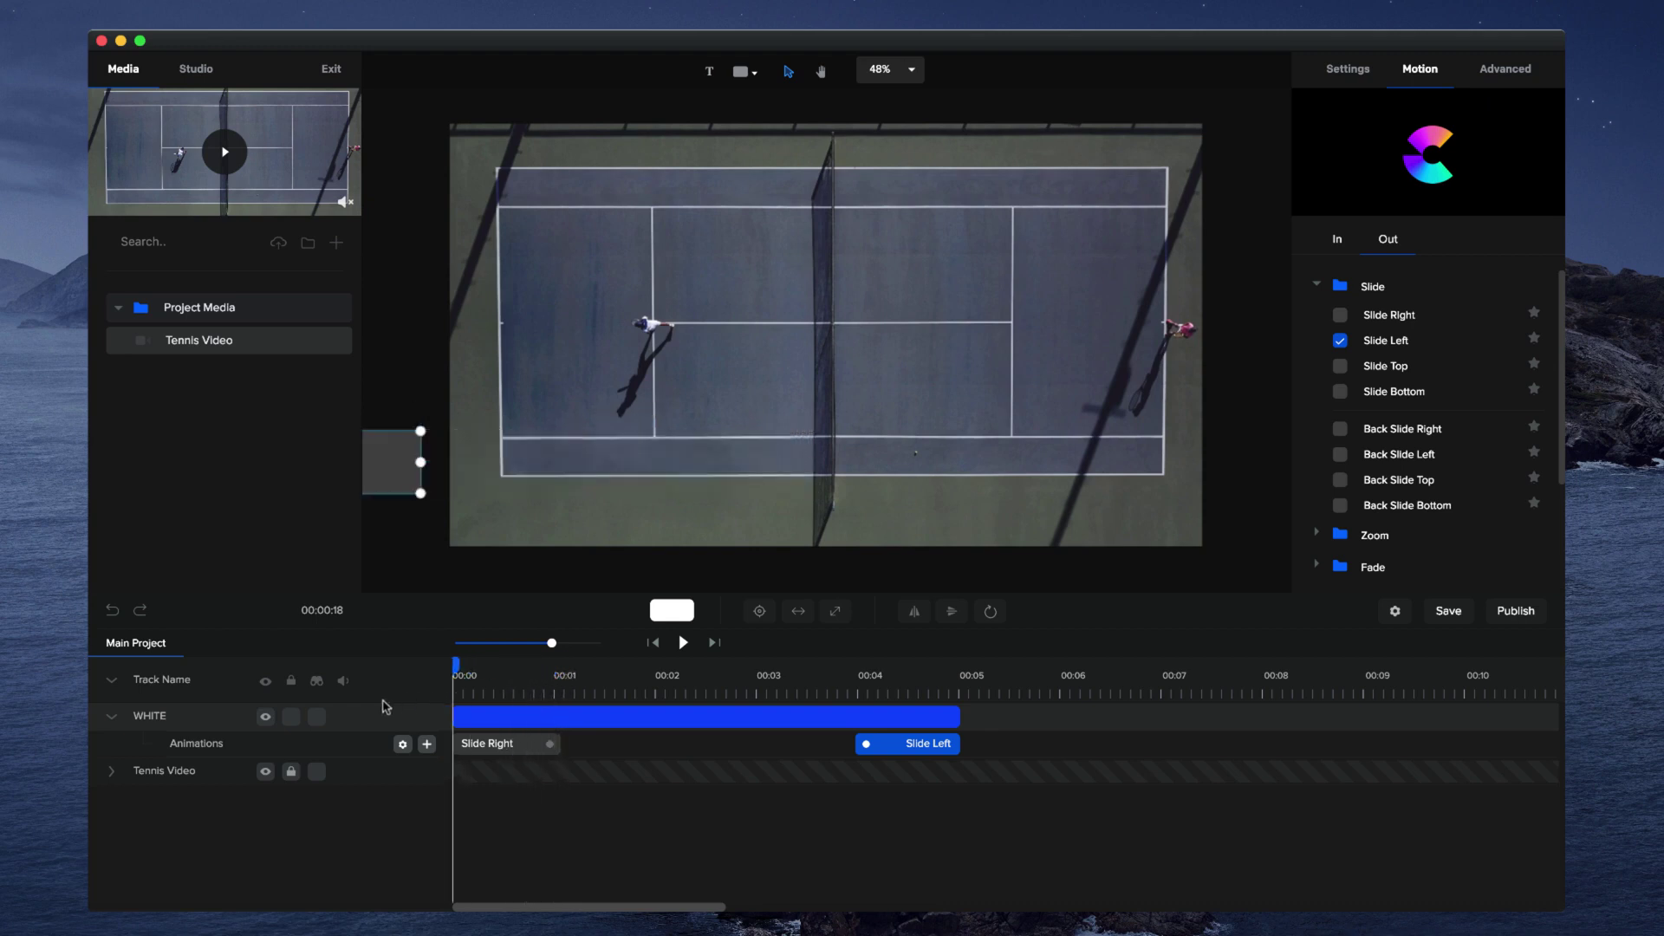
# Duplicate the WHITE bar onto a new top track named GREEN
pyautogui.click(110, 719)
pyautogui.click(528, 724)
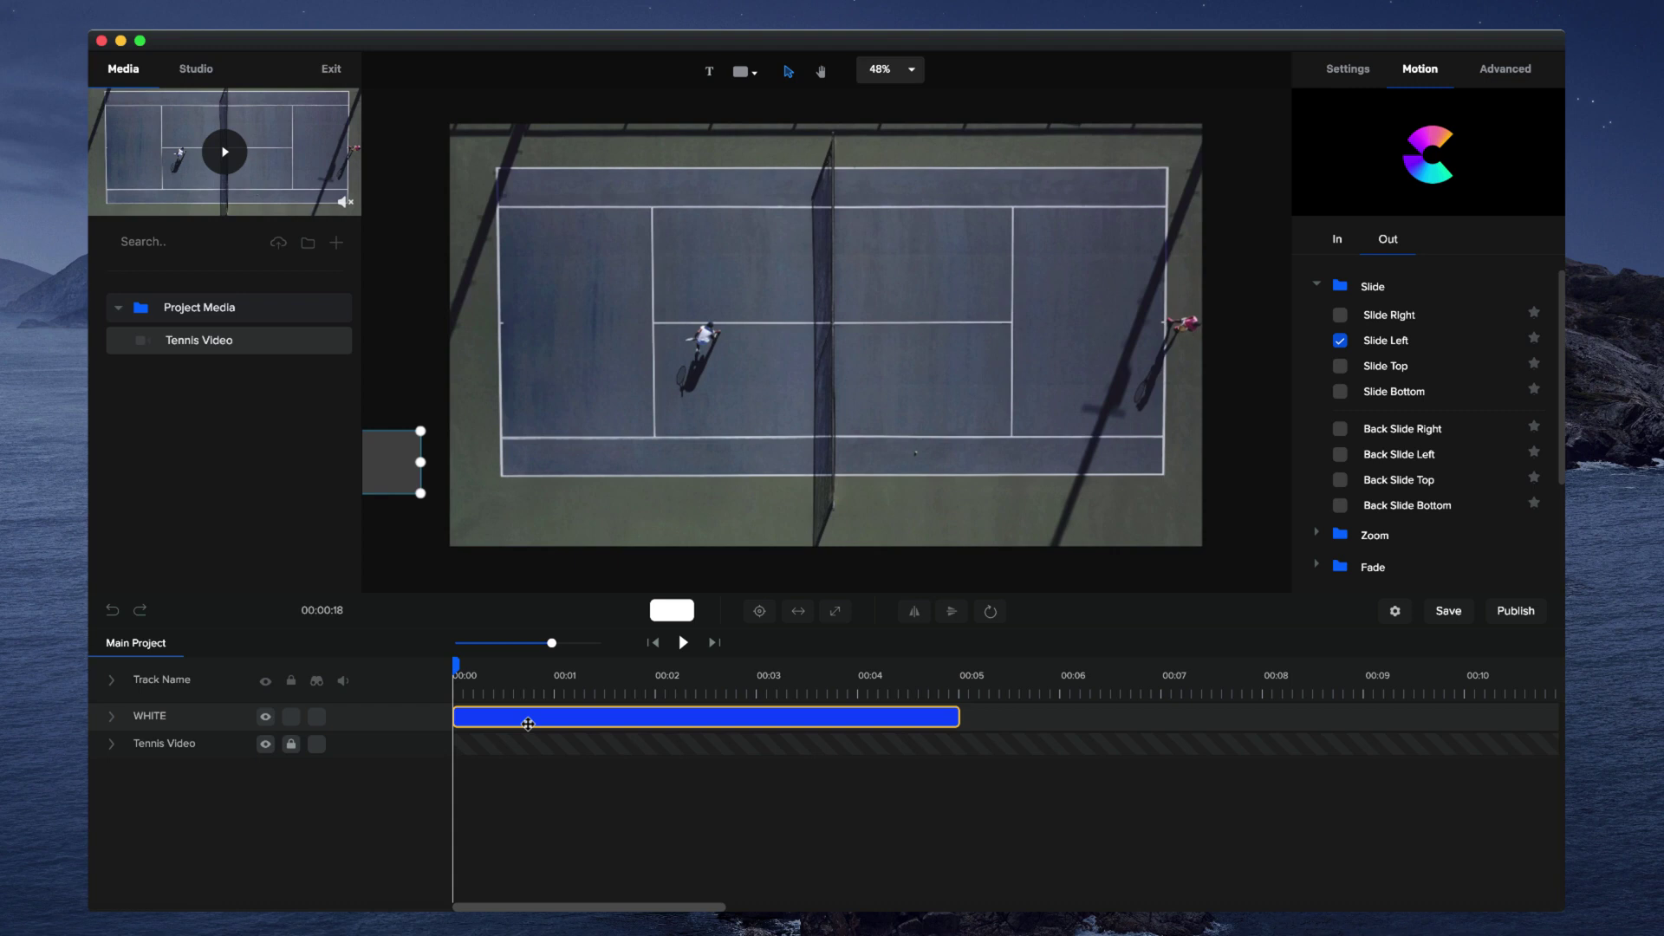
pyautogui.press('super+d')
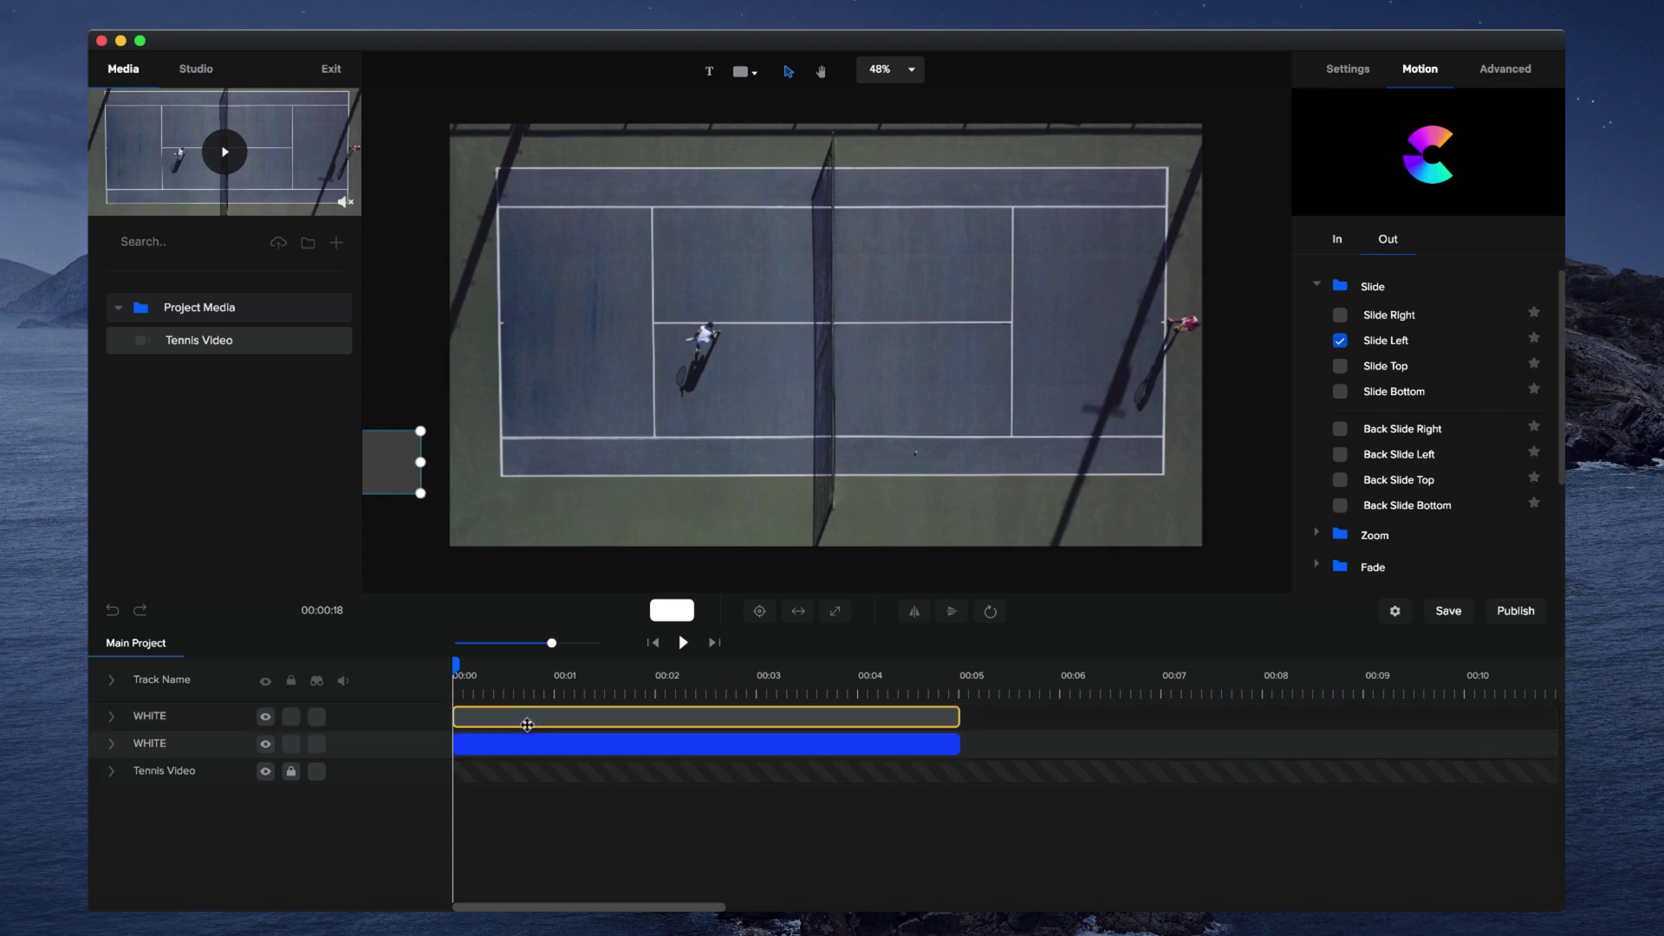
pyautogui.click(469, 662)
pyautogui.click(485, 717)
pyautogui.doubleClick(150, 717)
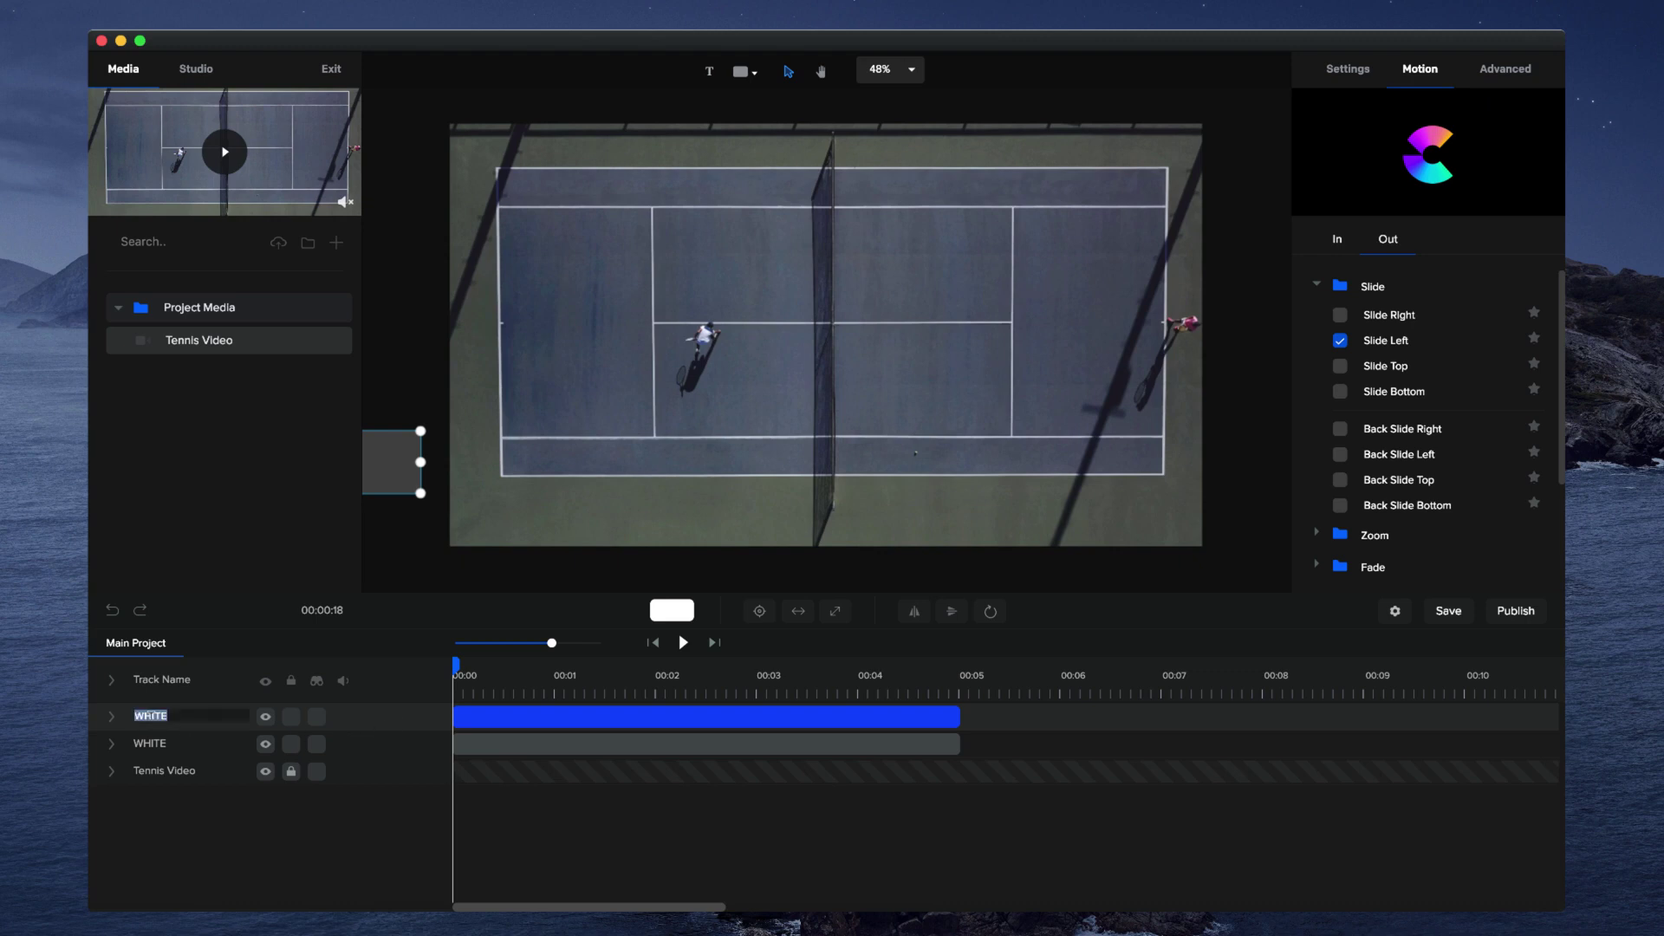
pyautogui.write('GREEN')
pyautogui.press('Return')
# Fill the GREEN track's bar with green #34AB38
pyautogui.click(662, 694)
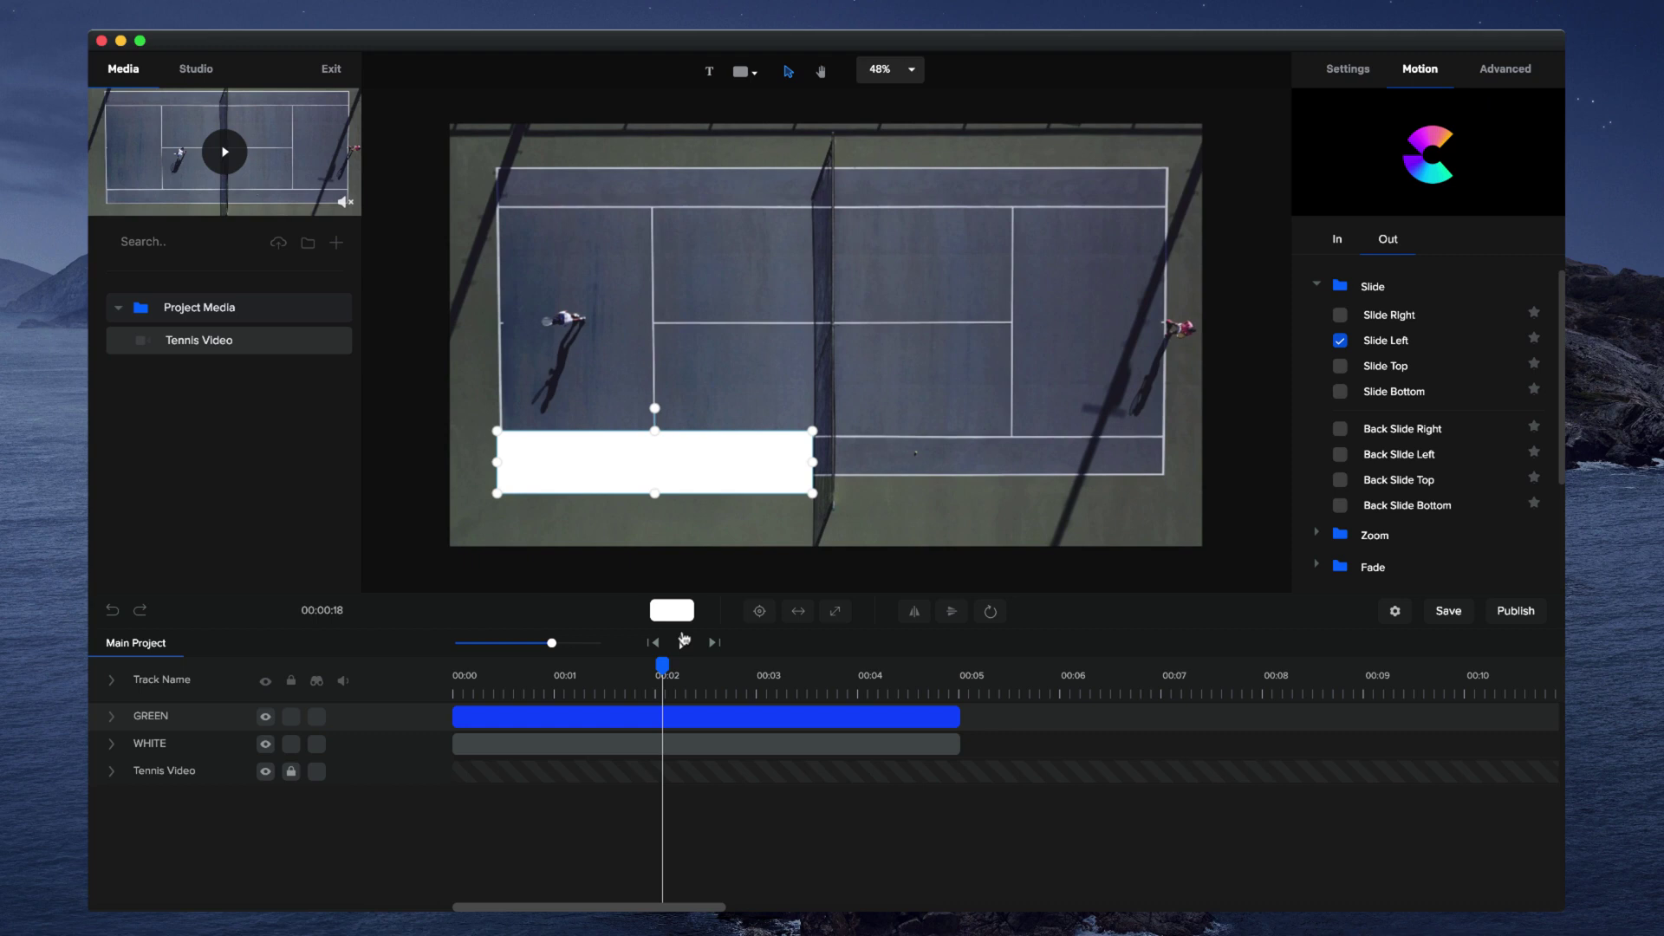
pyautogui.click(687, 716)
pyautogui.click(672, 612)
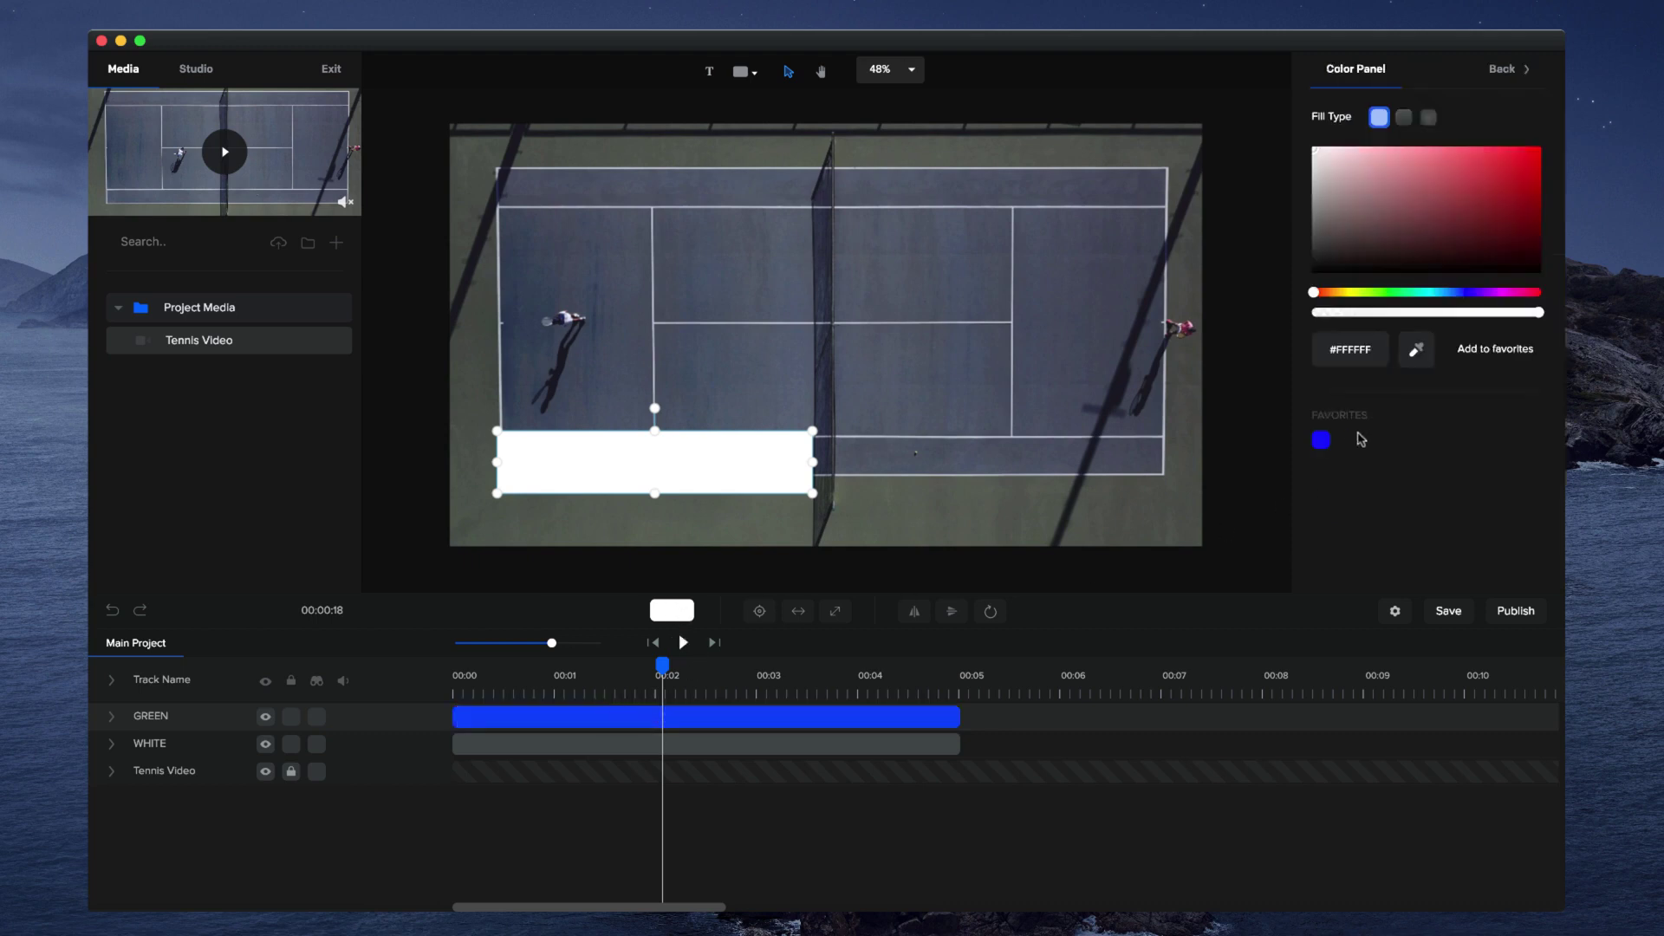
pyautogui.moveTo(1386, 300); pyautogui.dragTo(1393, 299)
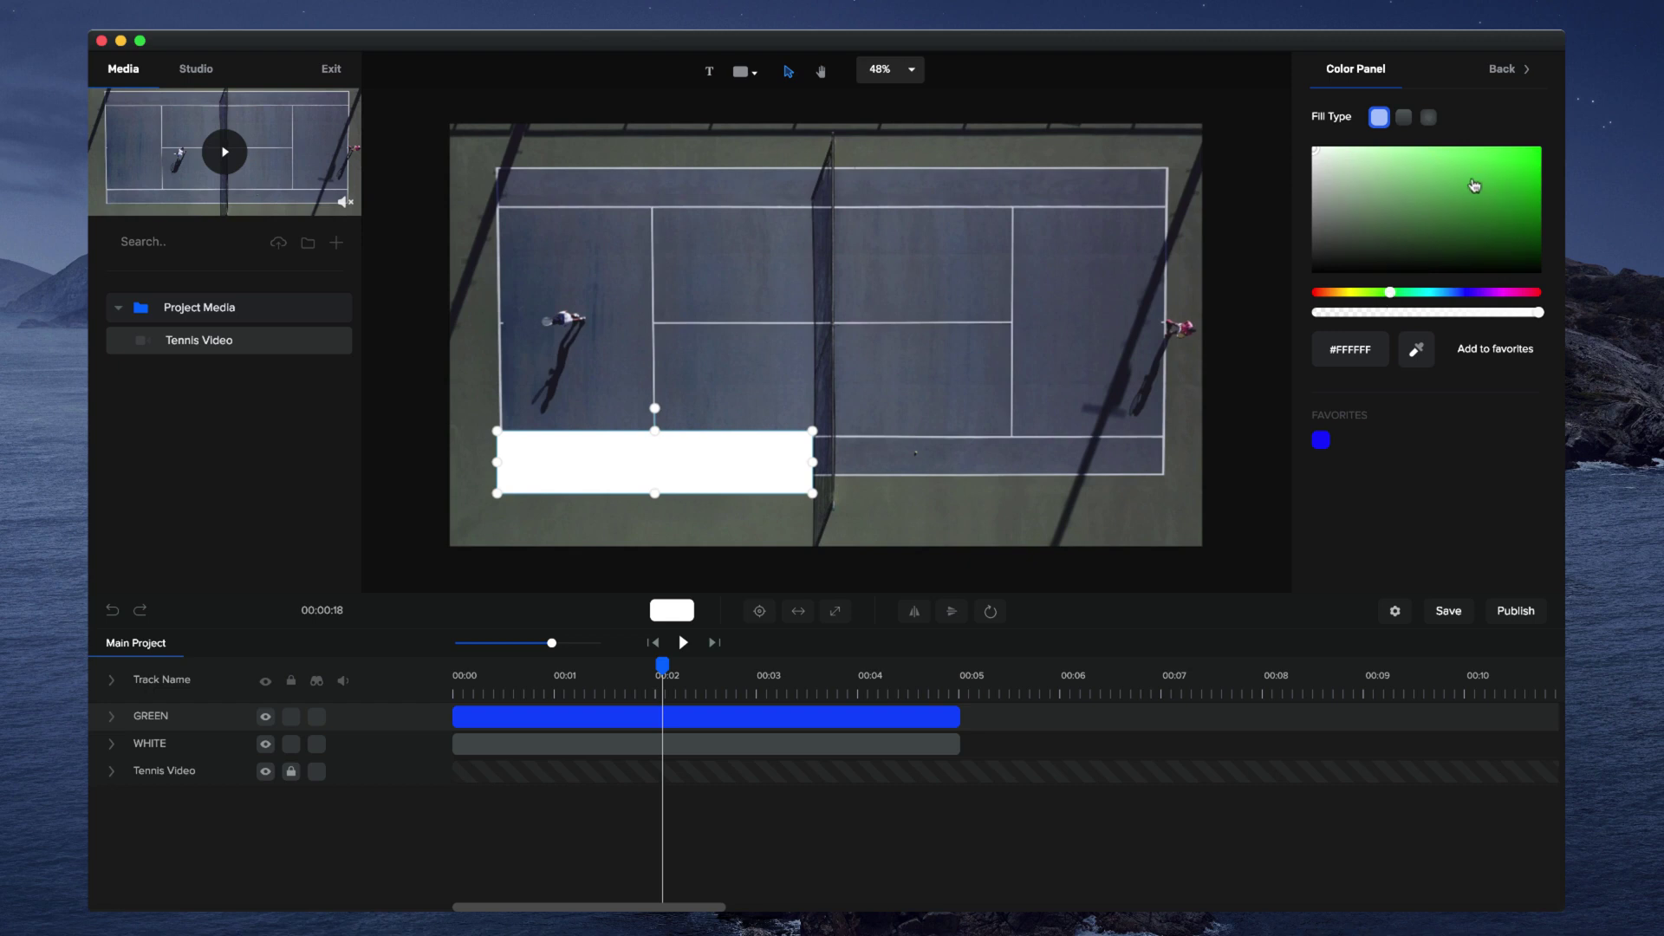
pyautogui.moveTo(1475, 185)
pyautogui.mouseDown()
pyautogui.moveTo(1446, 200)
pyautogui.moveTo(1471, 190)
pyautogui.mouseUp()
pyautogui.click(810, 564)
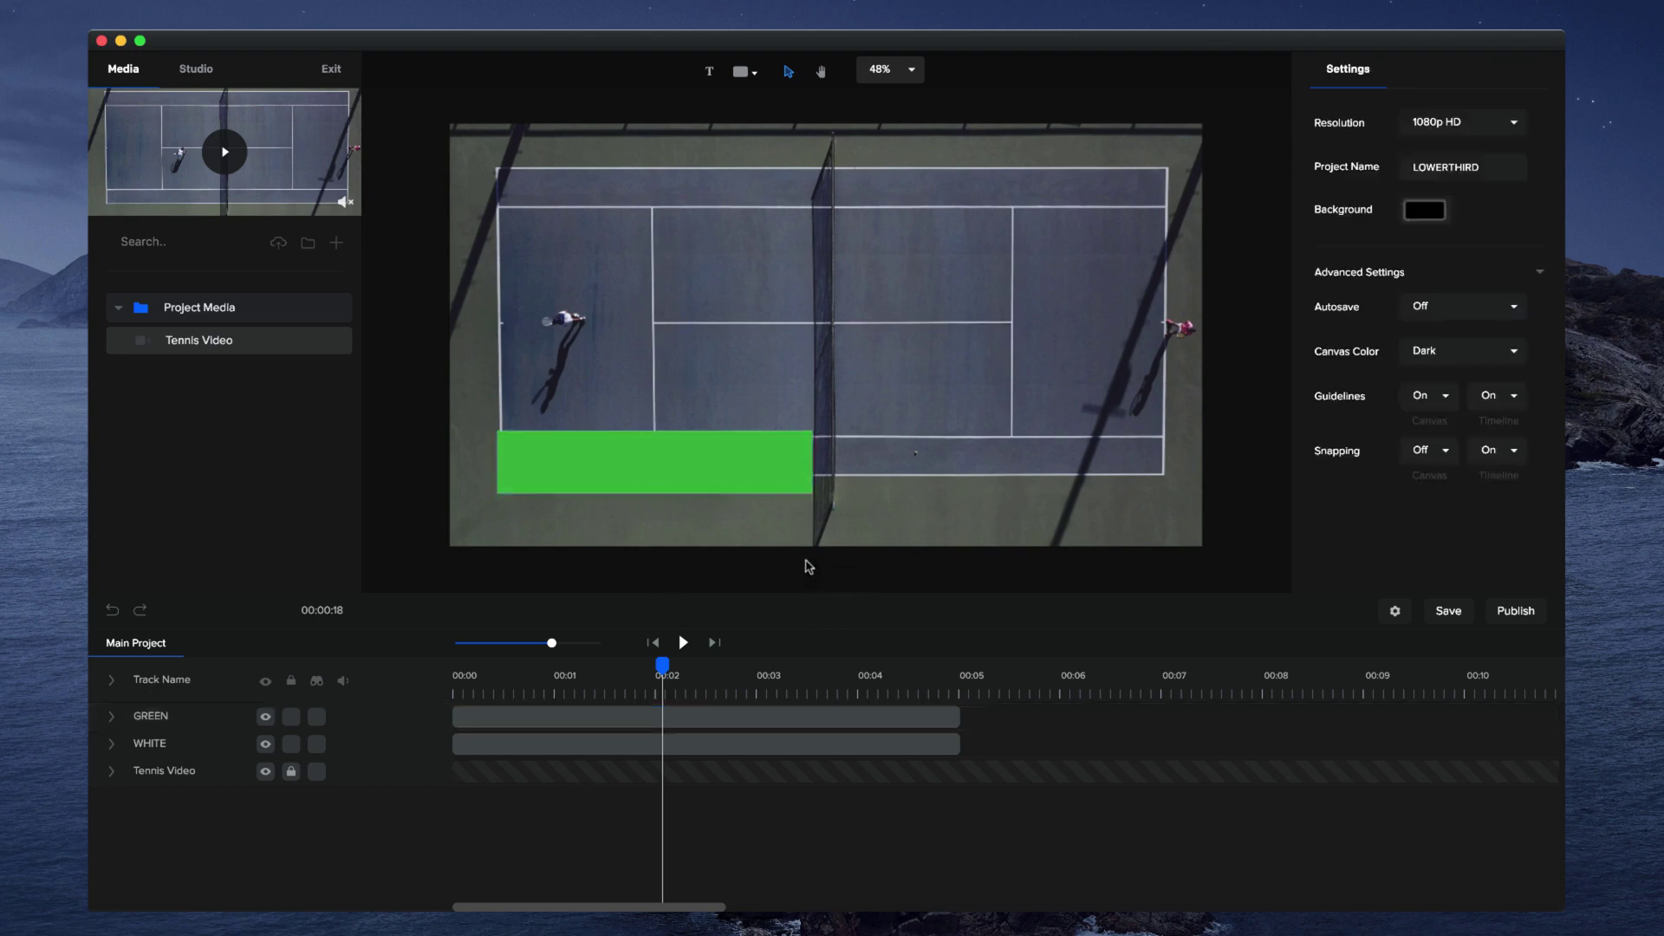
# Zoom into the timeline, start the GREEN clip slightly after WHITE, play it, and zoom back out
pyautogui.moveTo(663, 664); pyautogui.dragTo(436, 708)
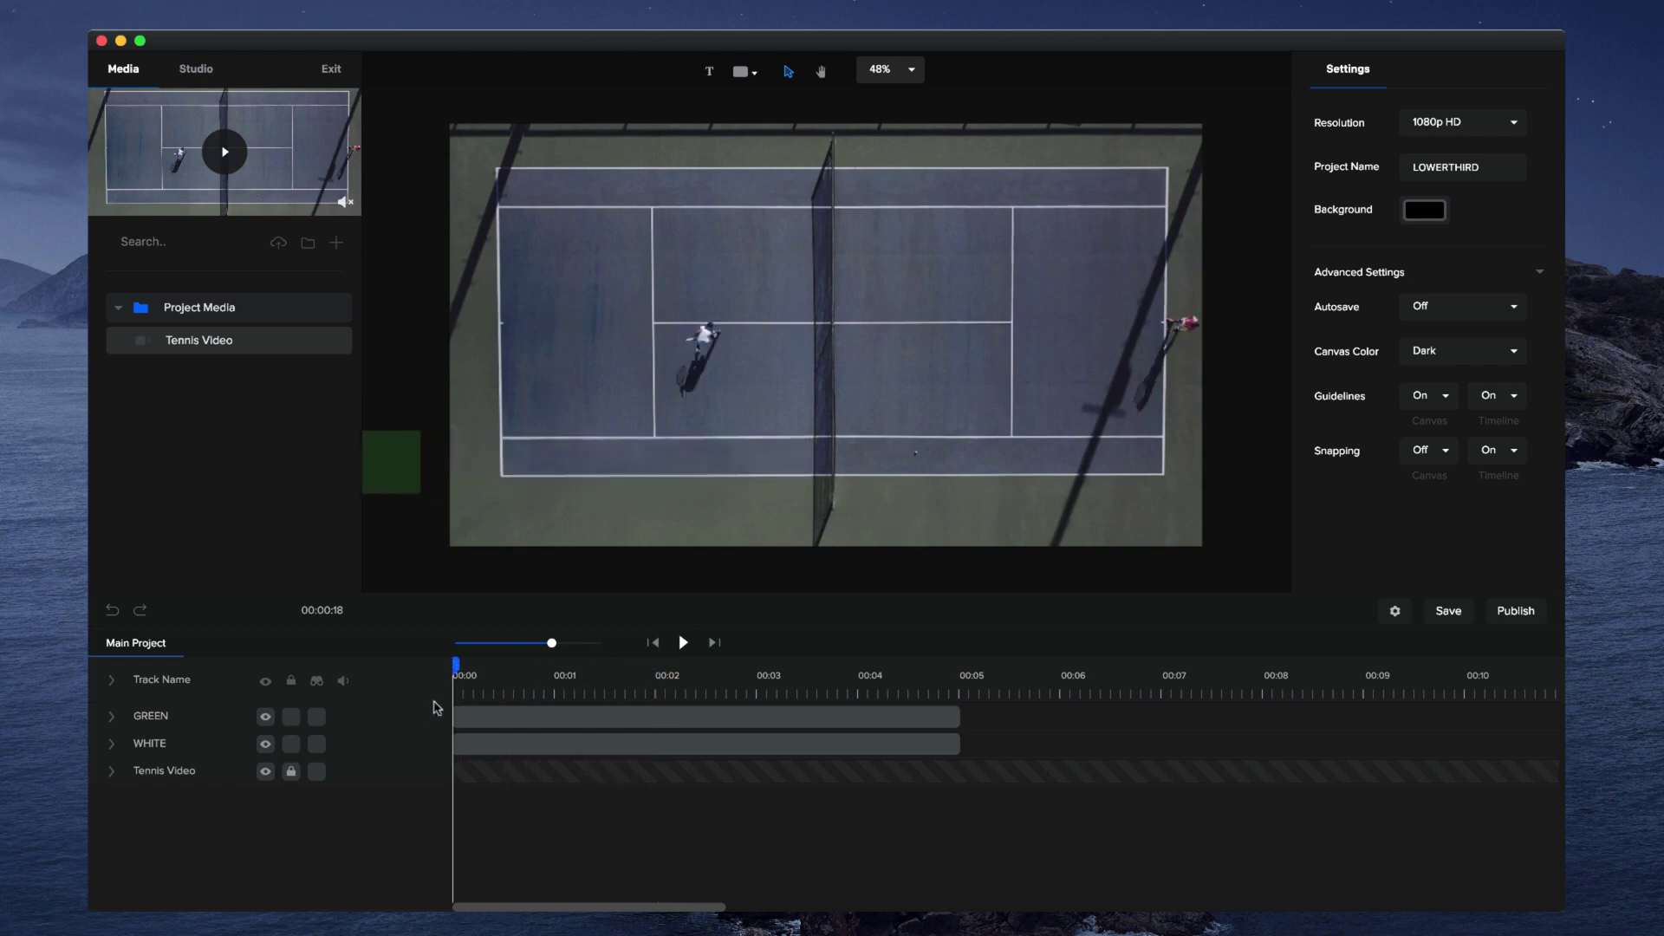
pyautogui.moveTo(554, 645); pyautogui.dragTo(572, 644)
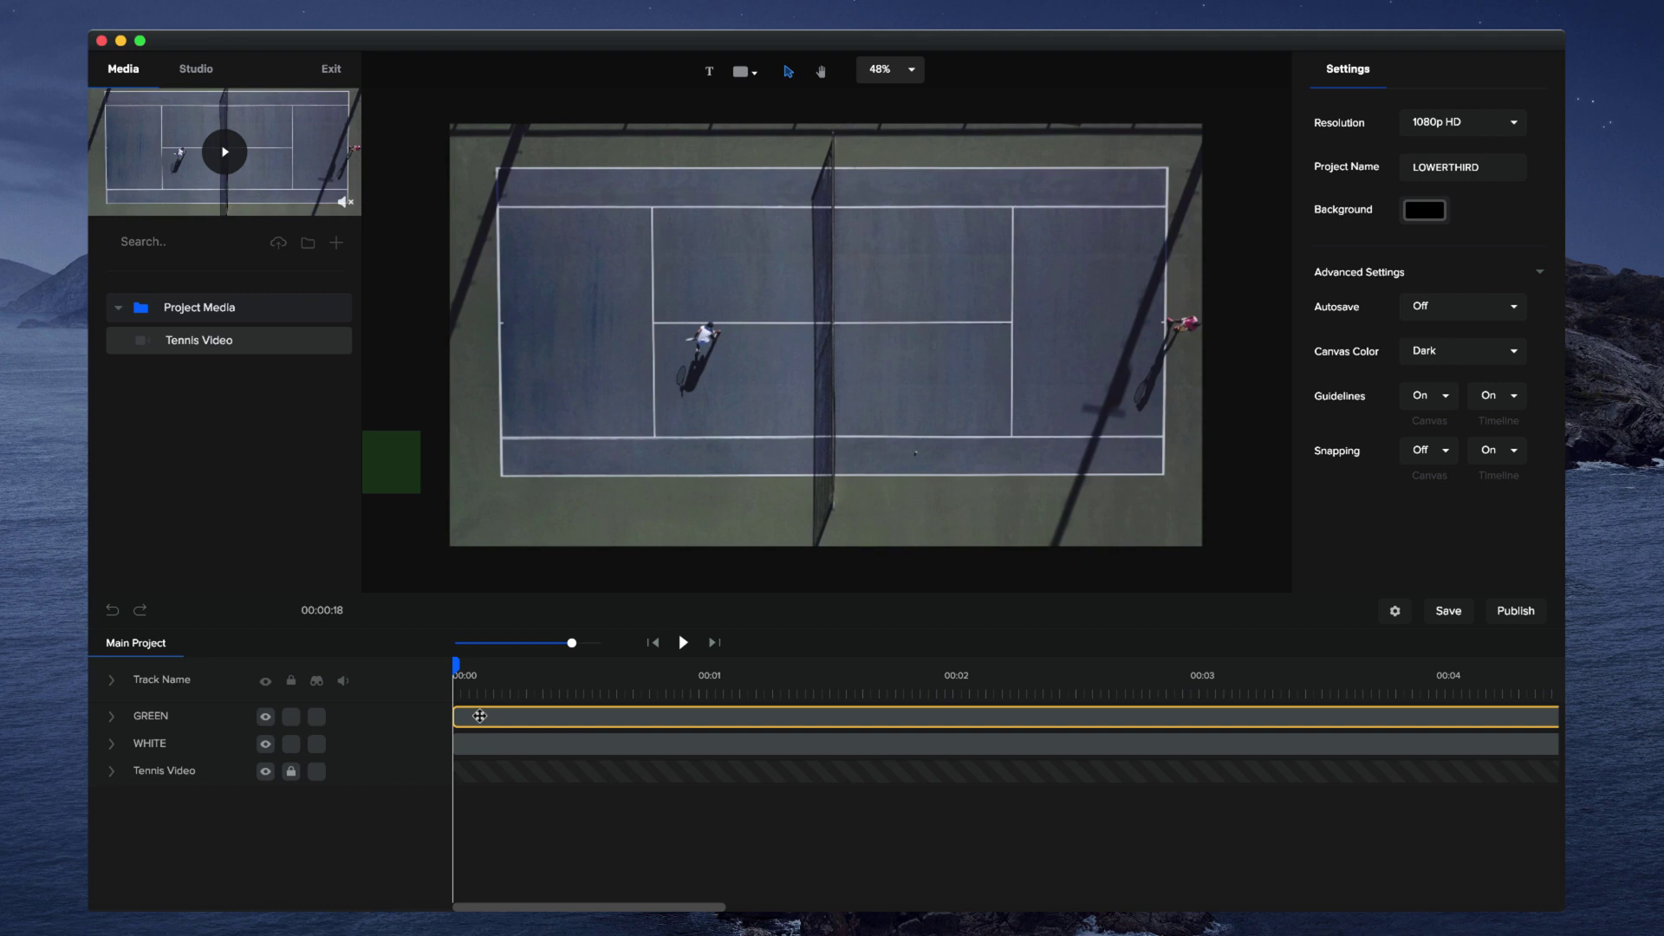
pyautogui.moveTo(479, 716); pyautogui.dragTo(579, 715)
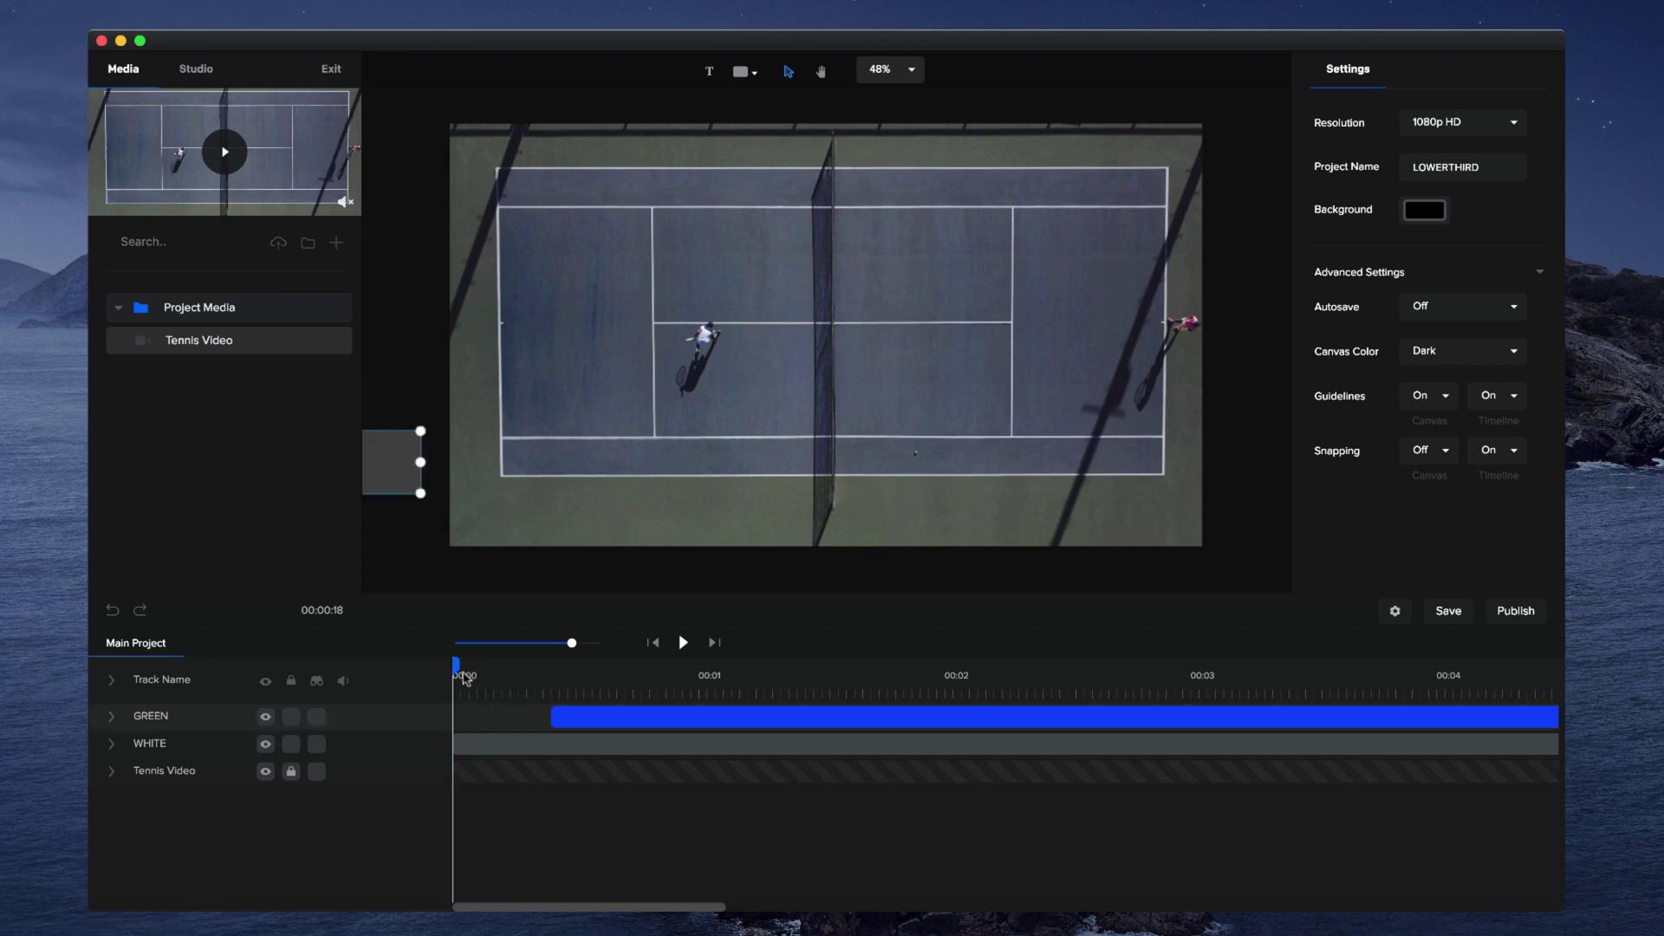
pyautogui.moveTo(466, 673); pyautogui.dragTo(373, 680)
pyautogui.moveTo(546, 713); pyautogui.dragTo(538, 713)
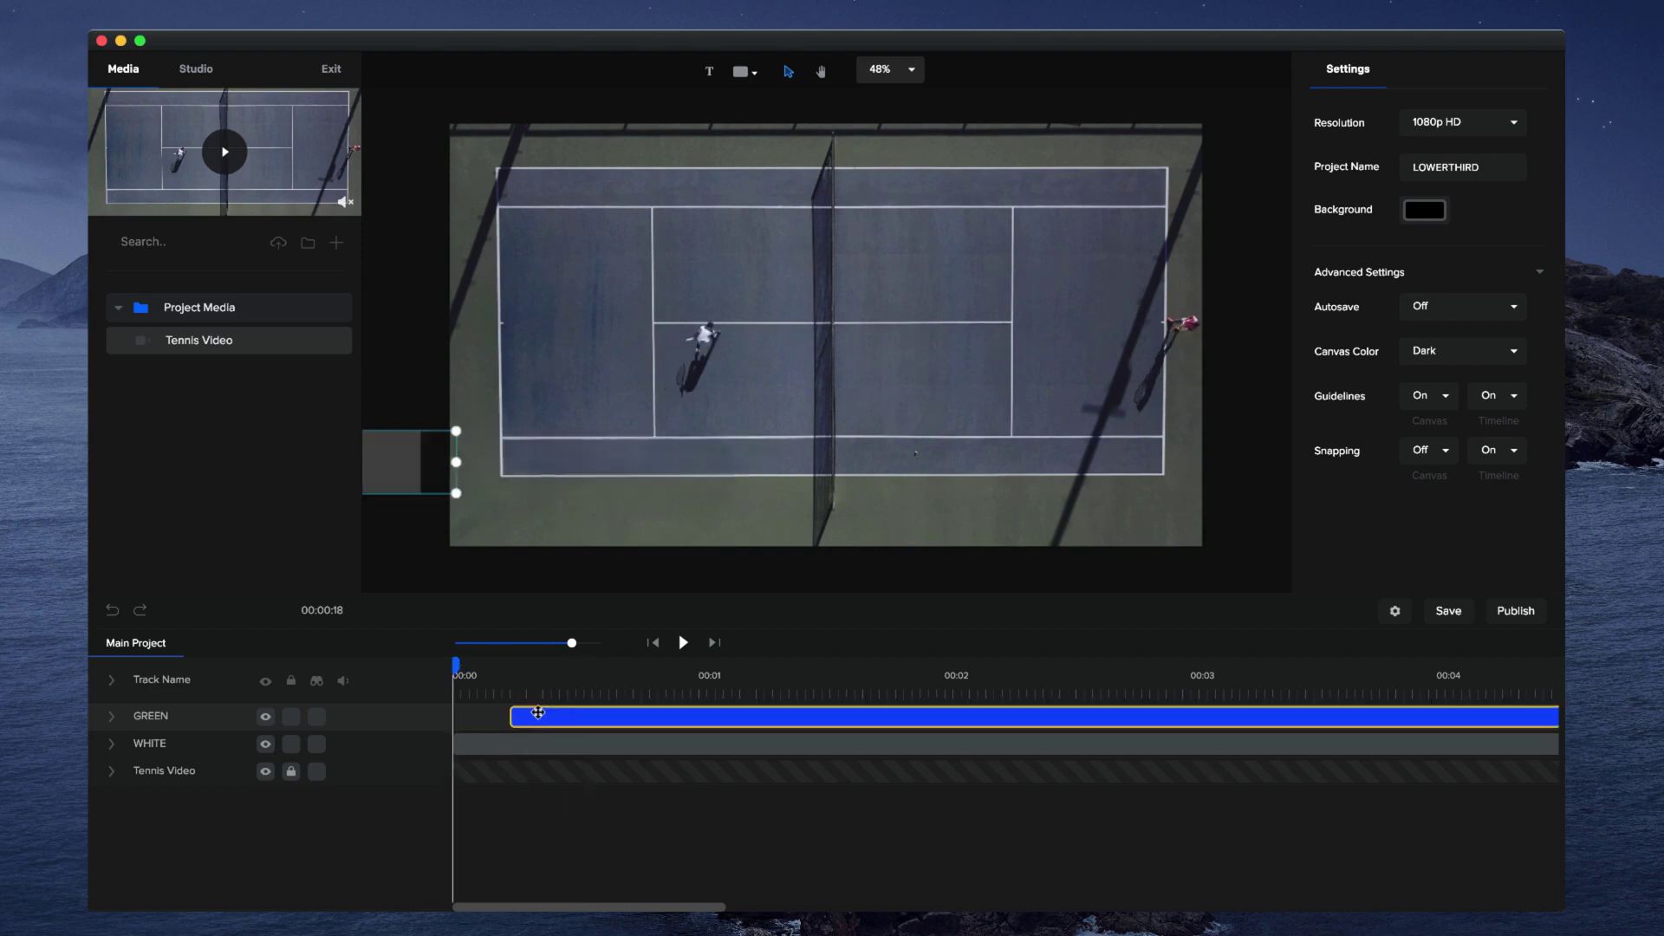
pyautogui.click(684, 642)
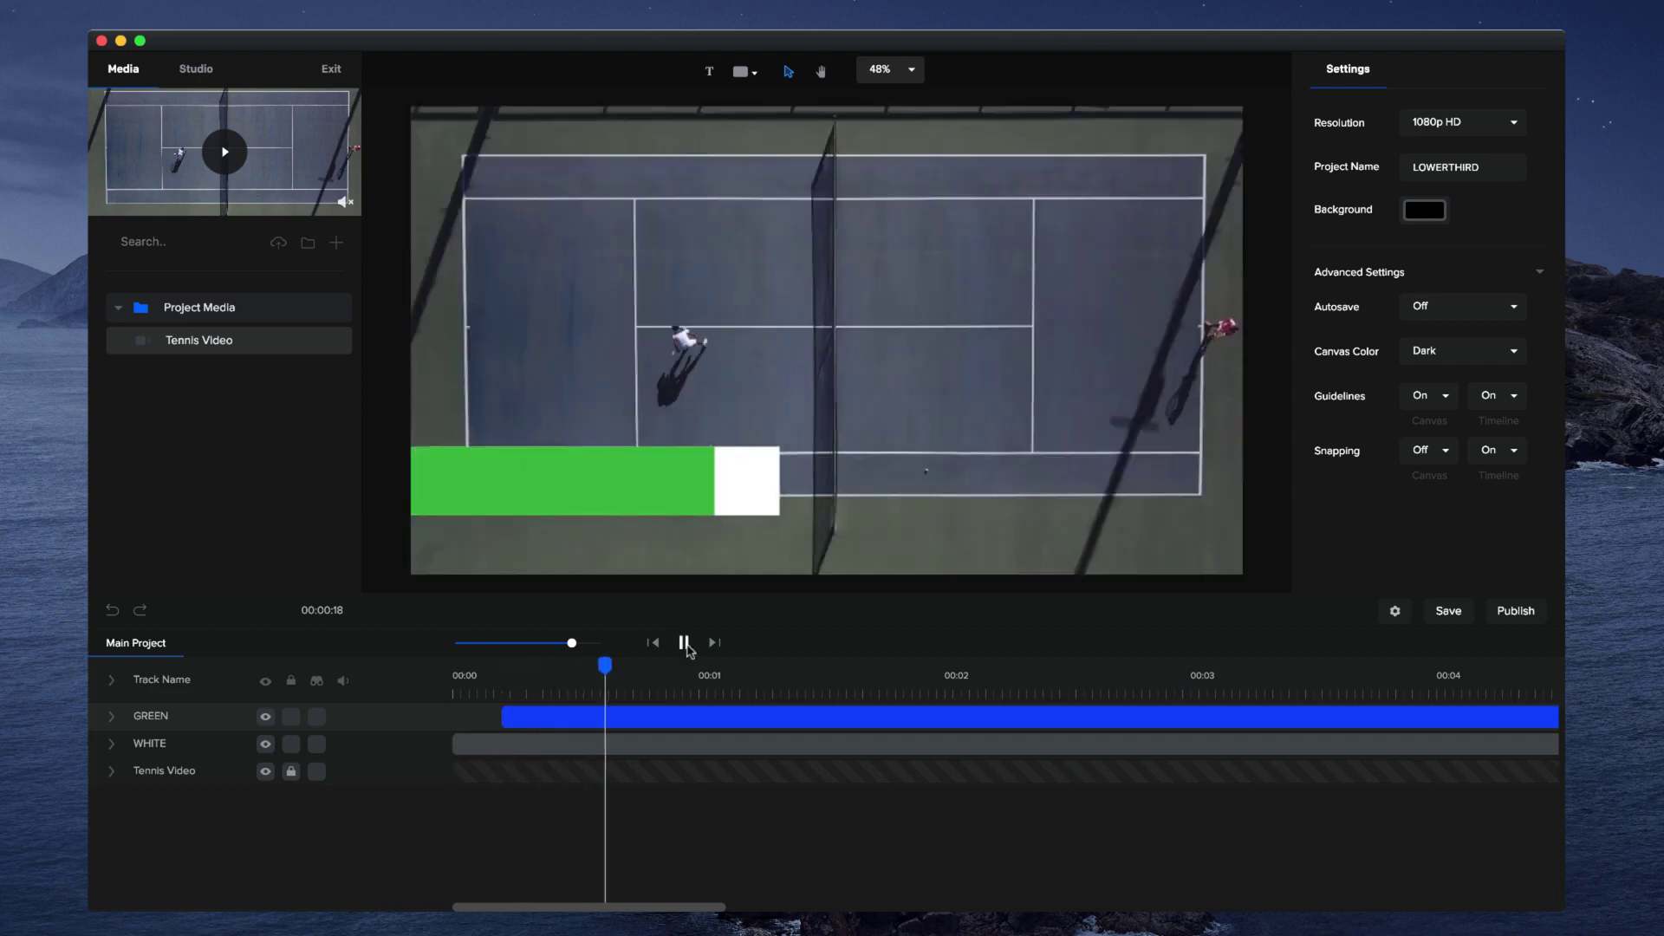
pyautogui.click(685, 642)
pyautogui.moveTo(571, 645); pyautogui.dragTo(548, 645)
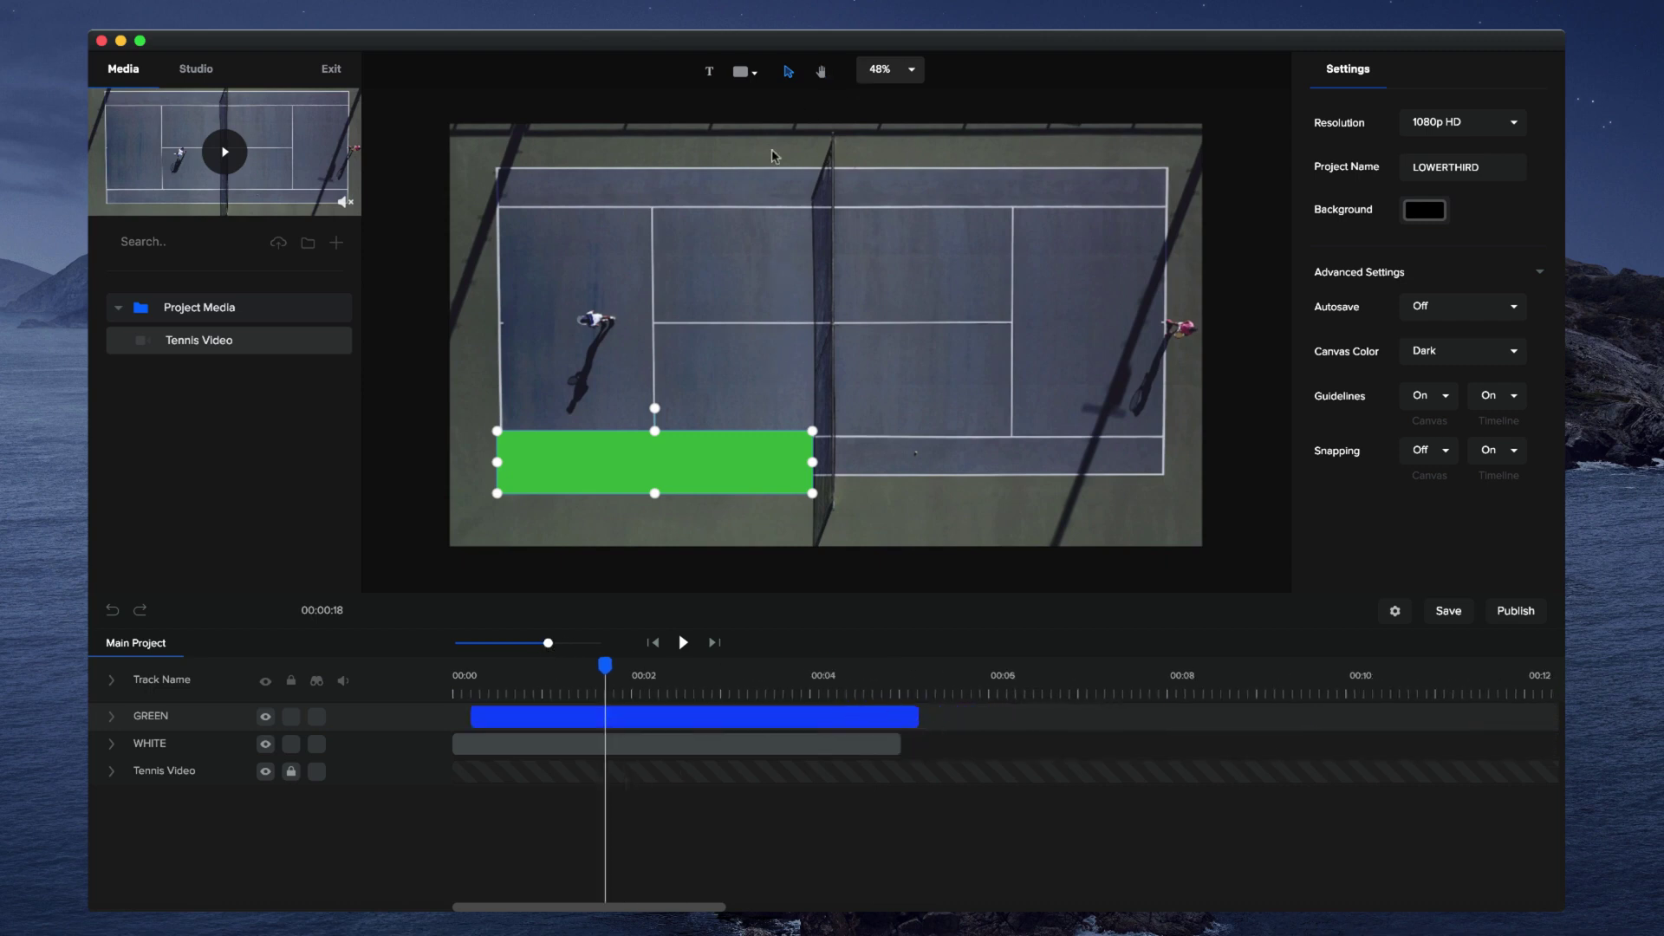
# Add a 'ROGER FEDERER' text layer on the green bar, aligning its clip with GREEN's
pyautogui.click(710, 76)
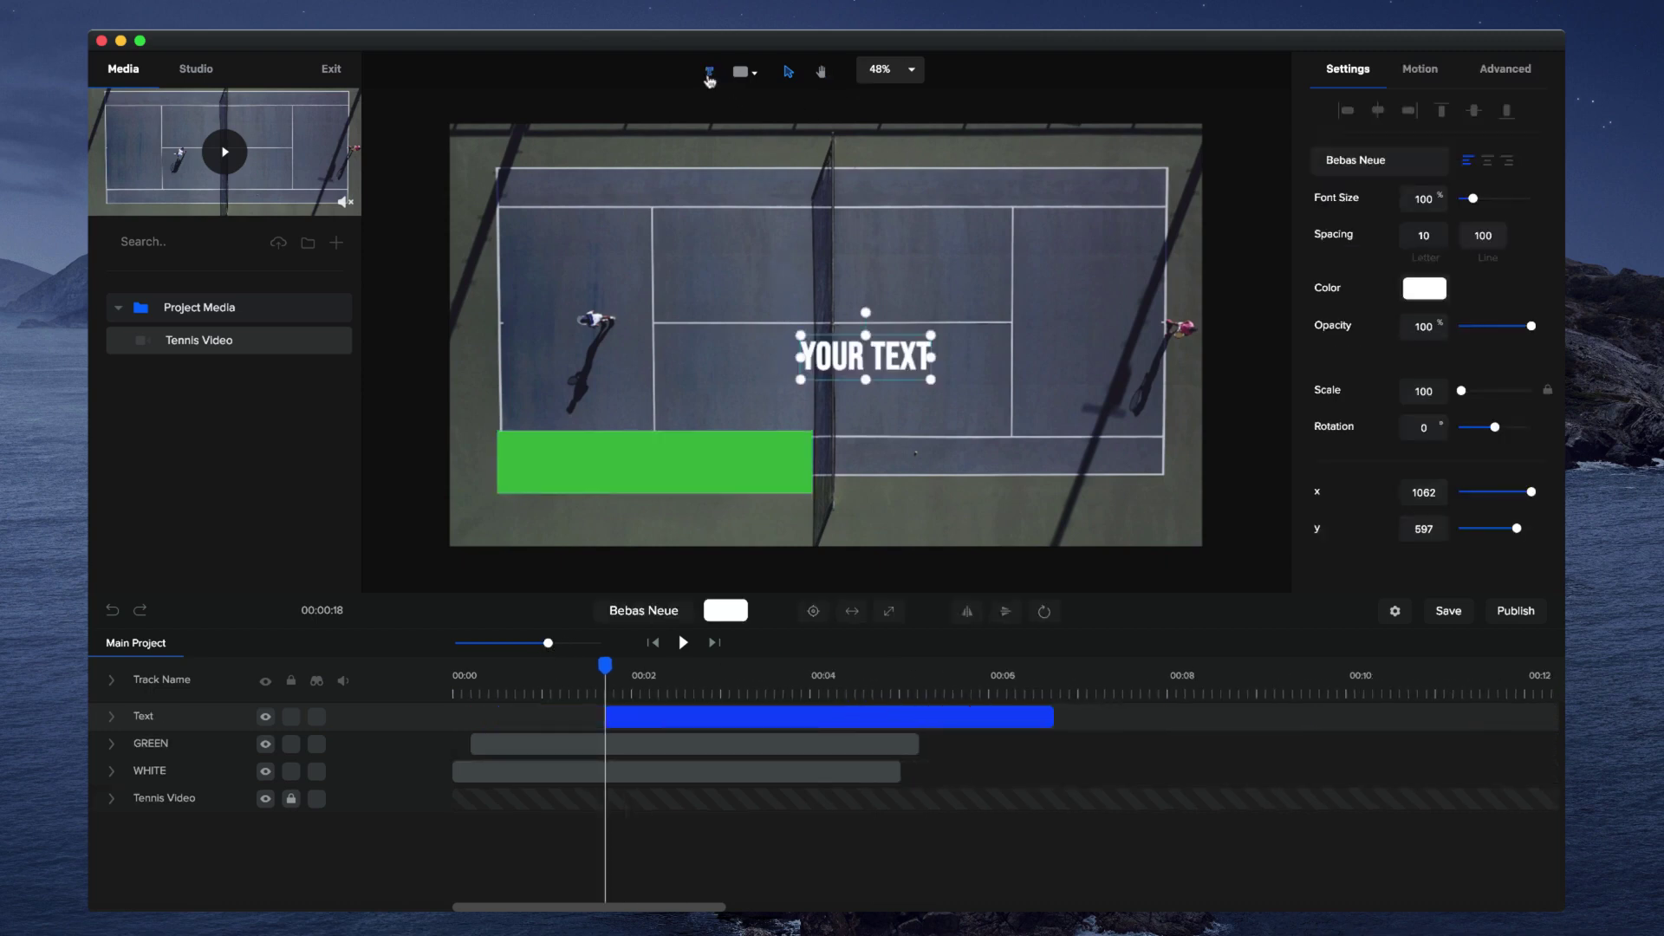
pyautogui.moveTo(867, 349); pyautogui.dragTo(591, 459)
pyautogui.press('super+a')
pyautogui.write('RO')
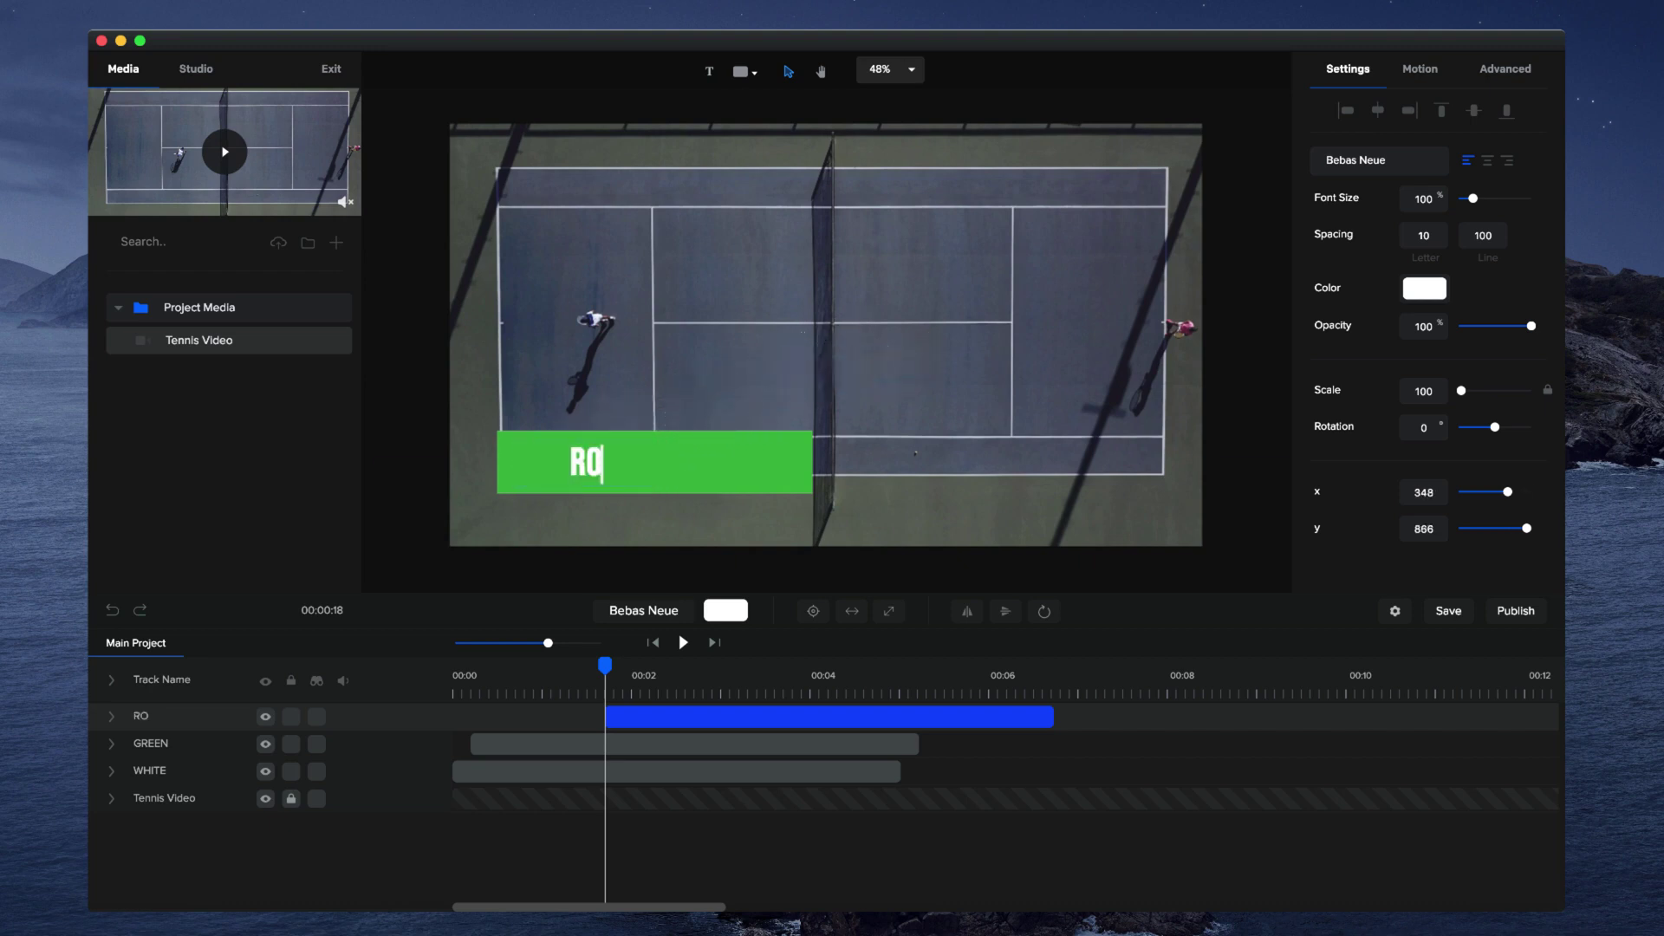
pyautogui.write('GER FEDERER')
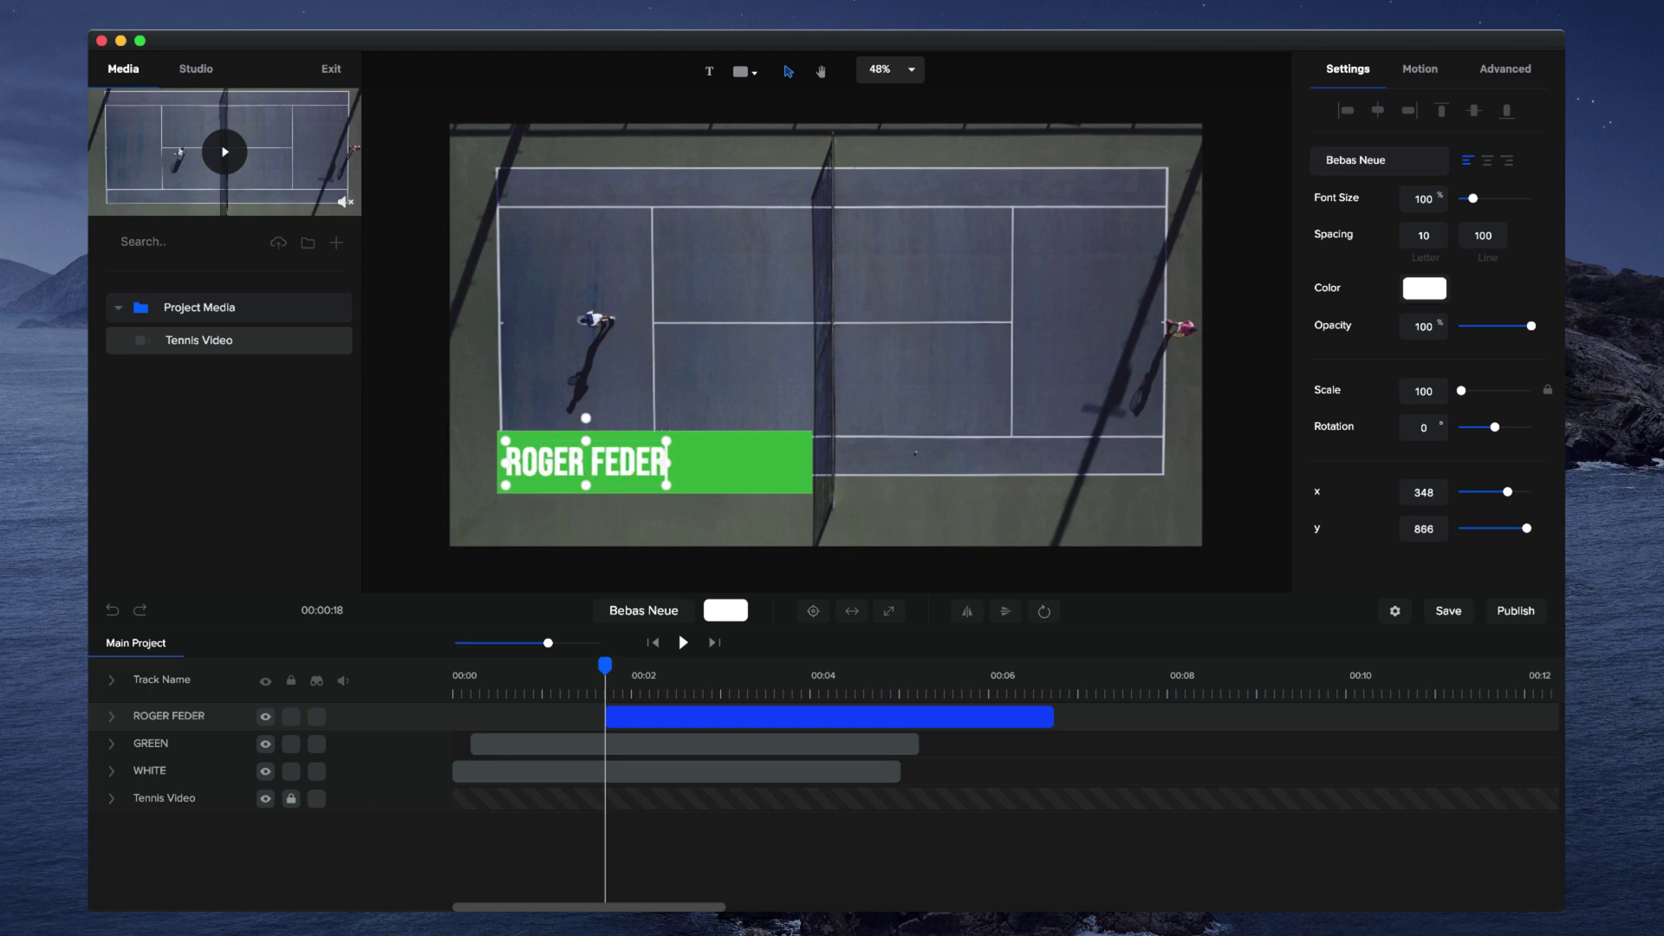
pyautogui.click(408, 380)
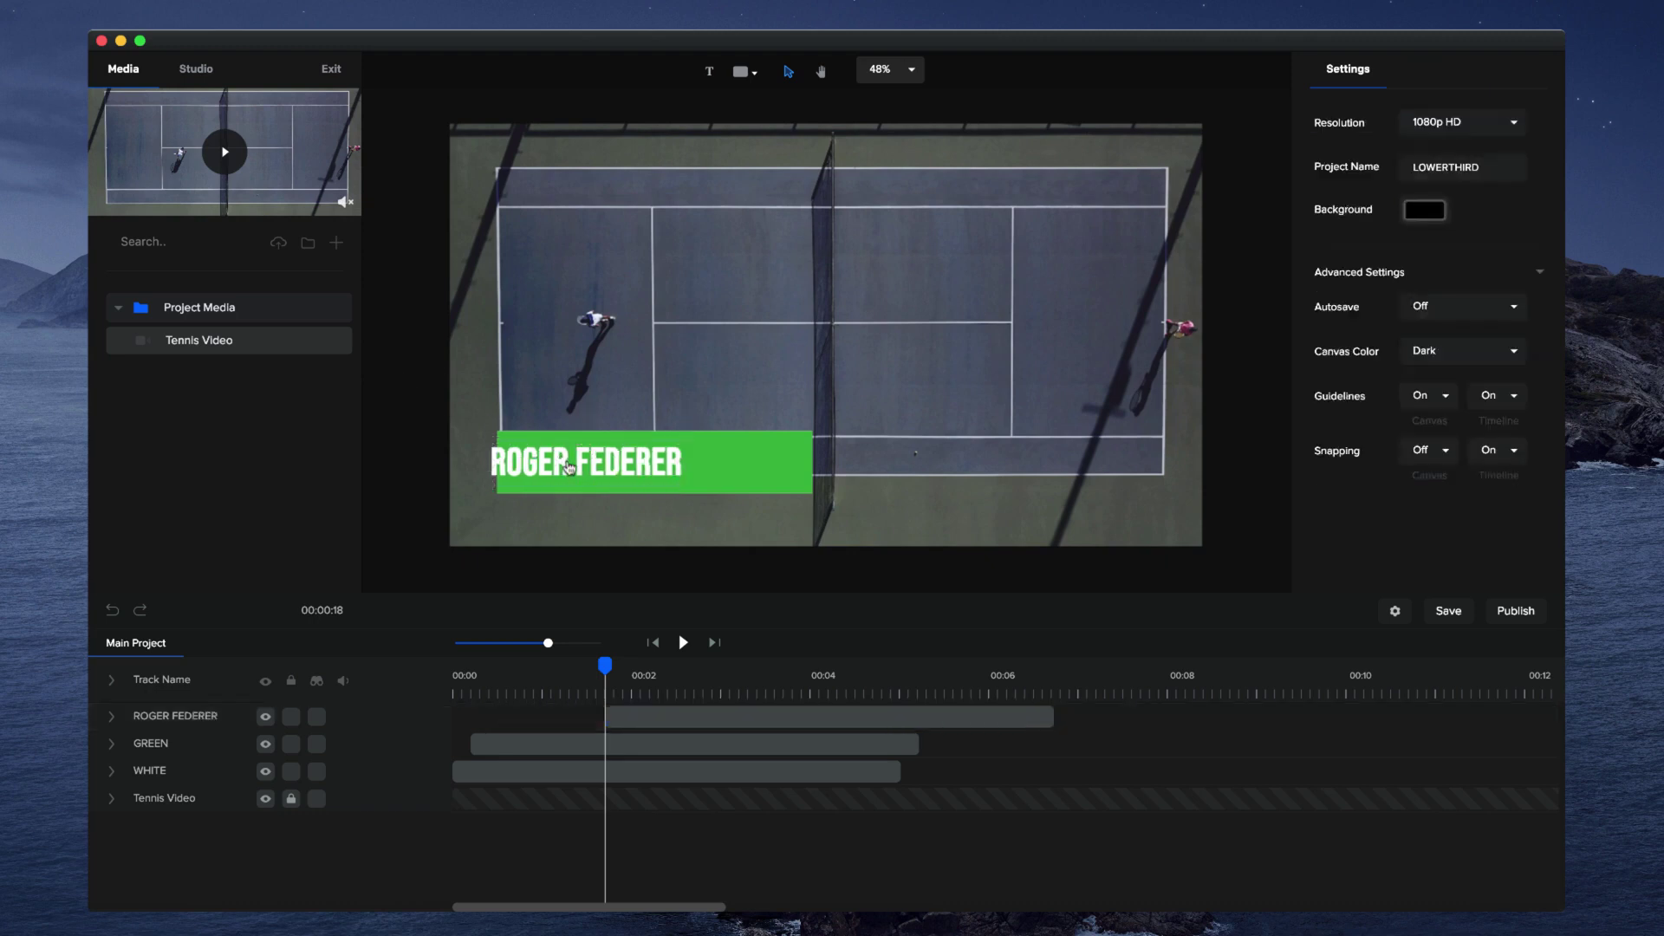
pyautogui.moveTo(568, 465); pyautogui.dragTo(598, 461)
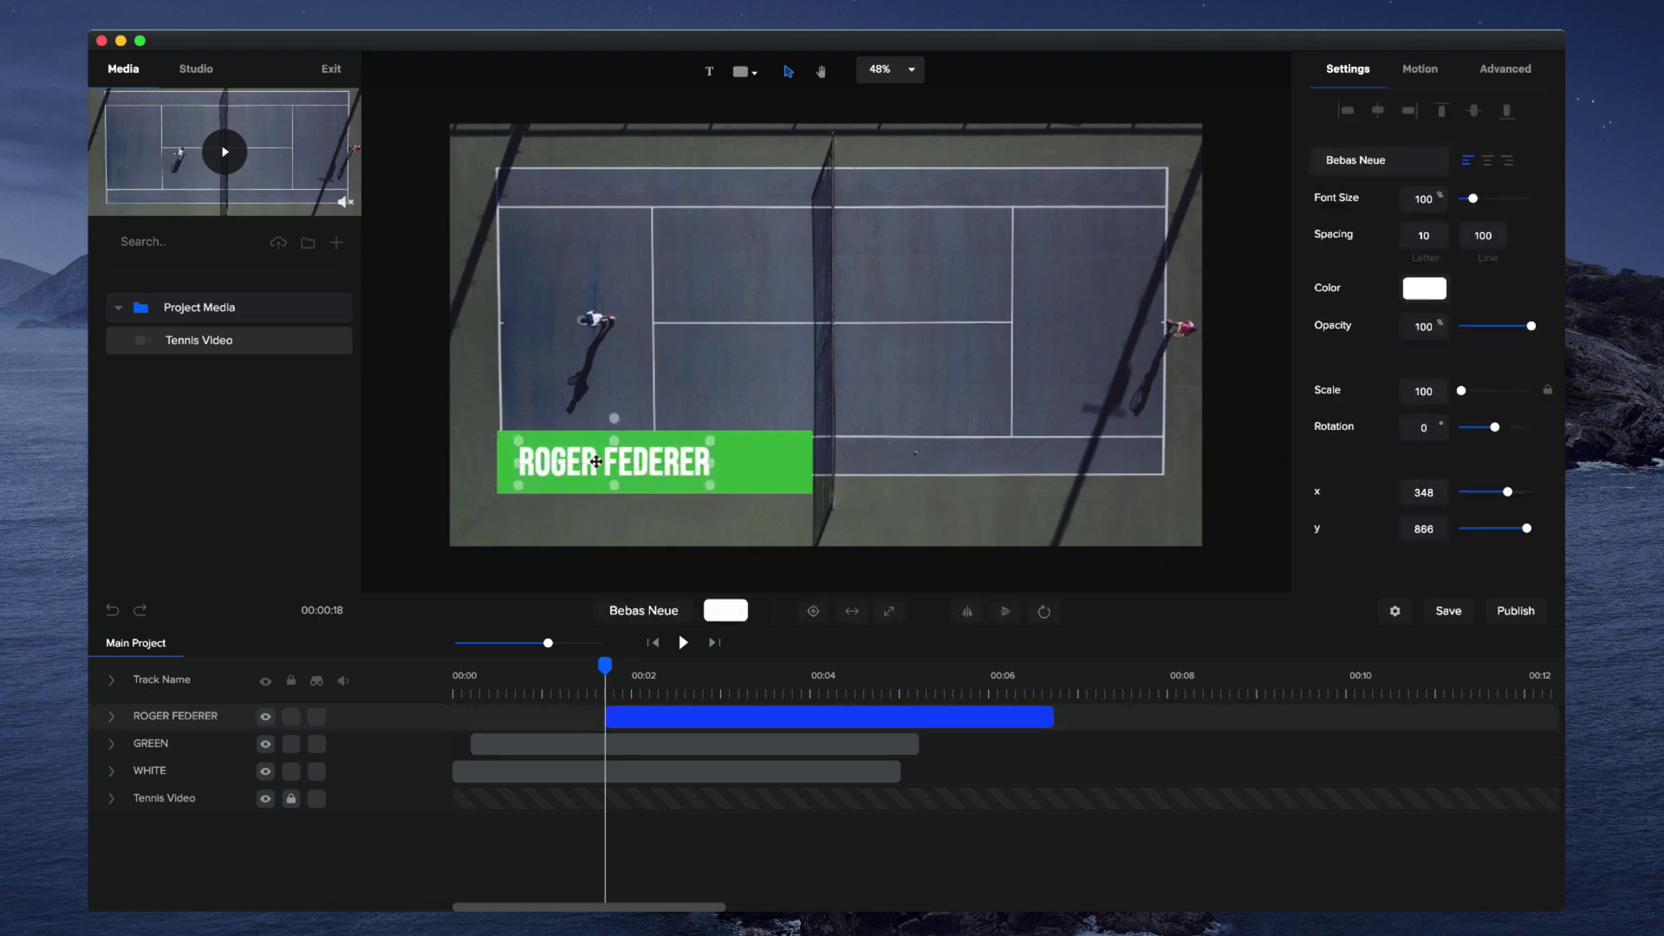
pyautogui.moveTo(657, 716); pyautogui.dragTo(524, 675)
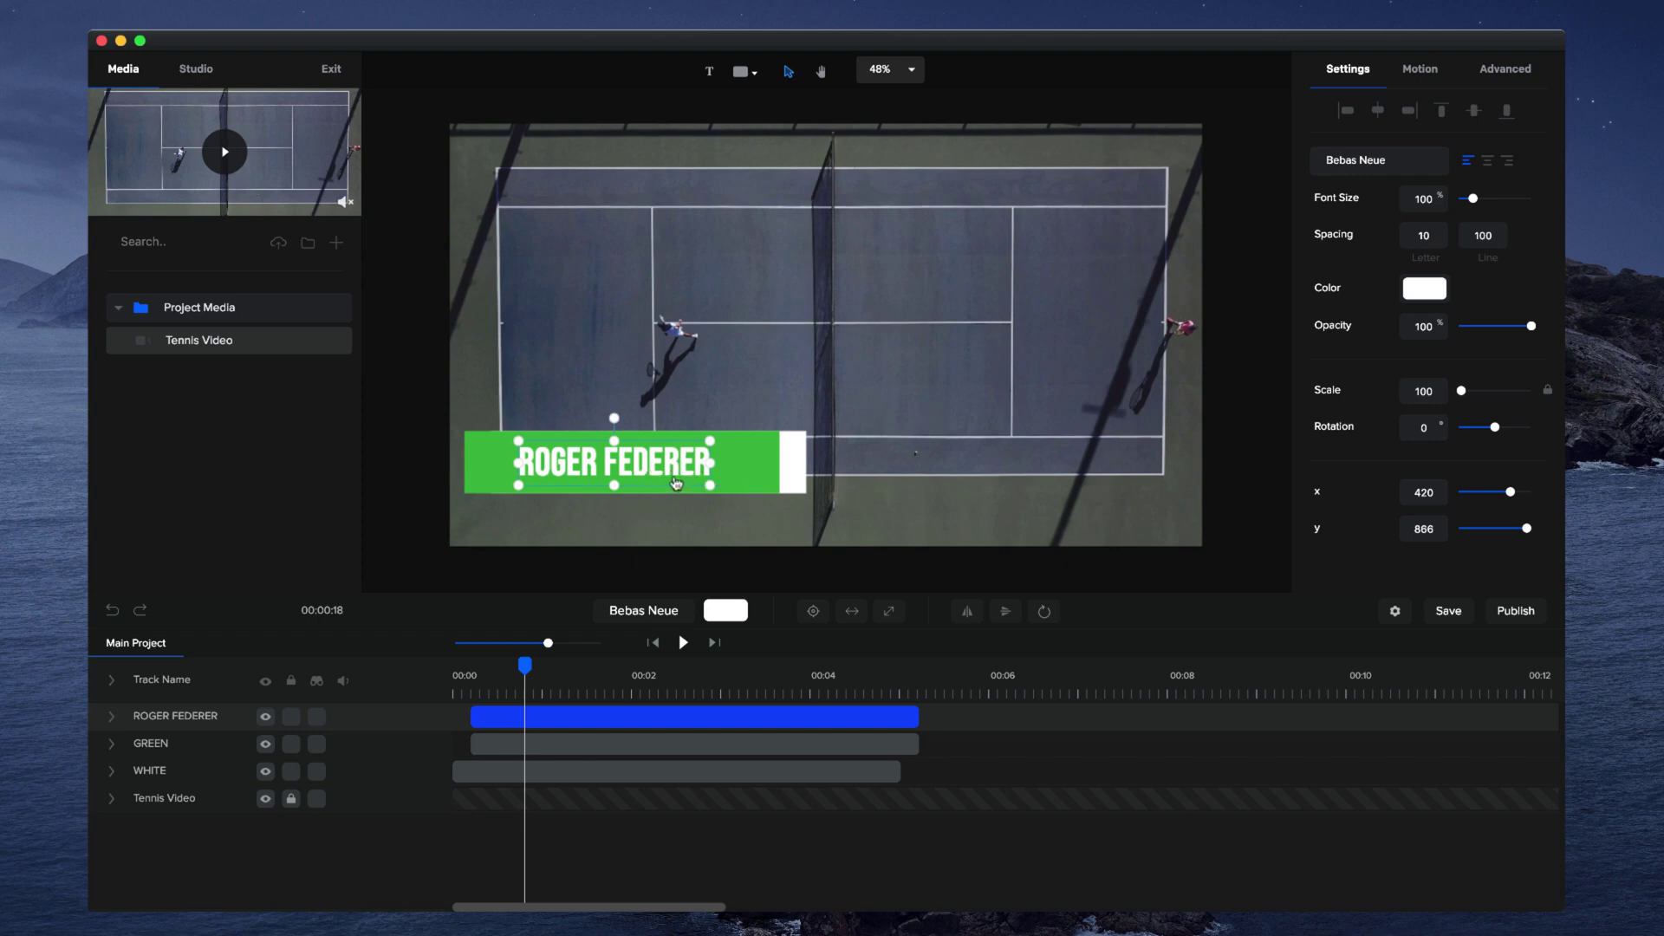
# Give the title a shortened Slide Right entrance and play it from the start
pyautogui.click(1426, 74)
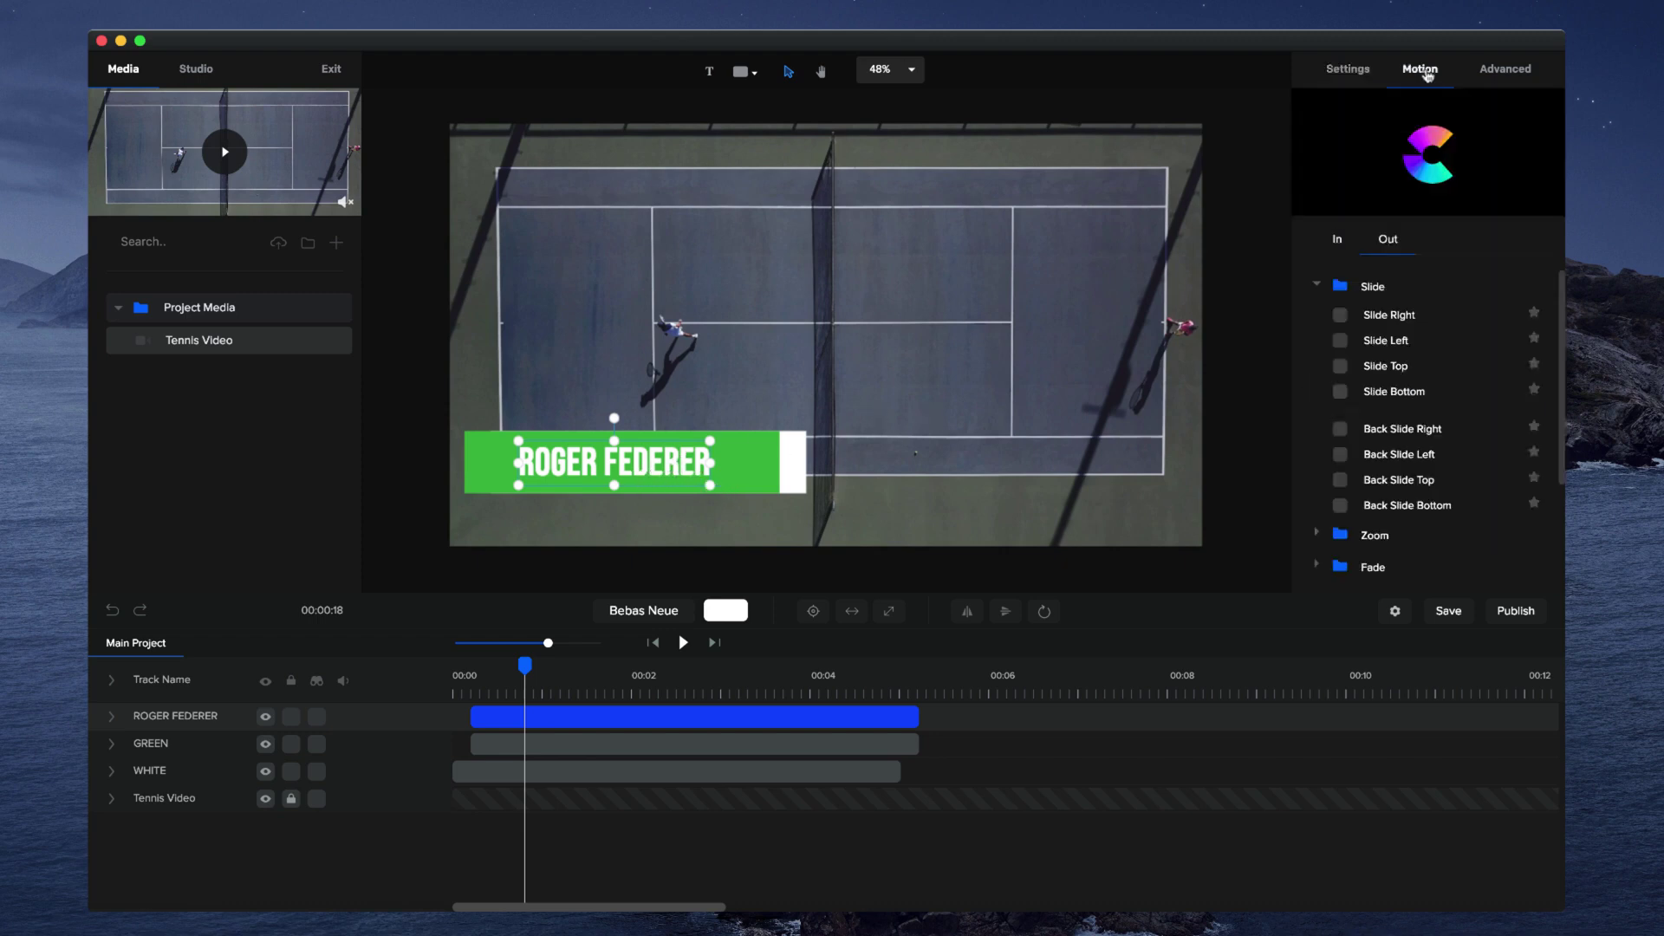
pyautogui.click(1338, 241)
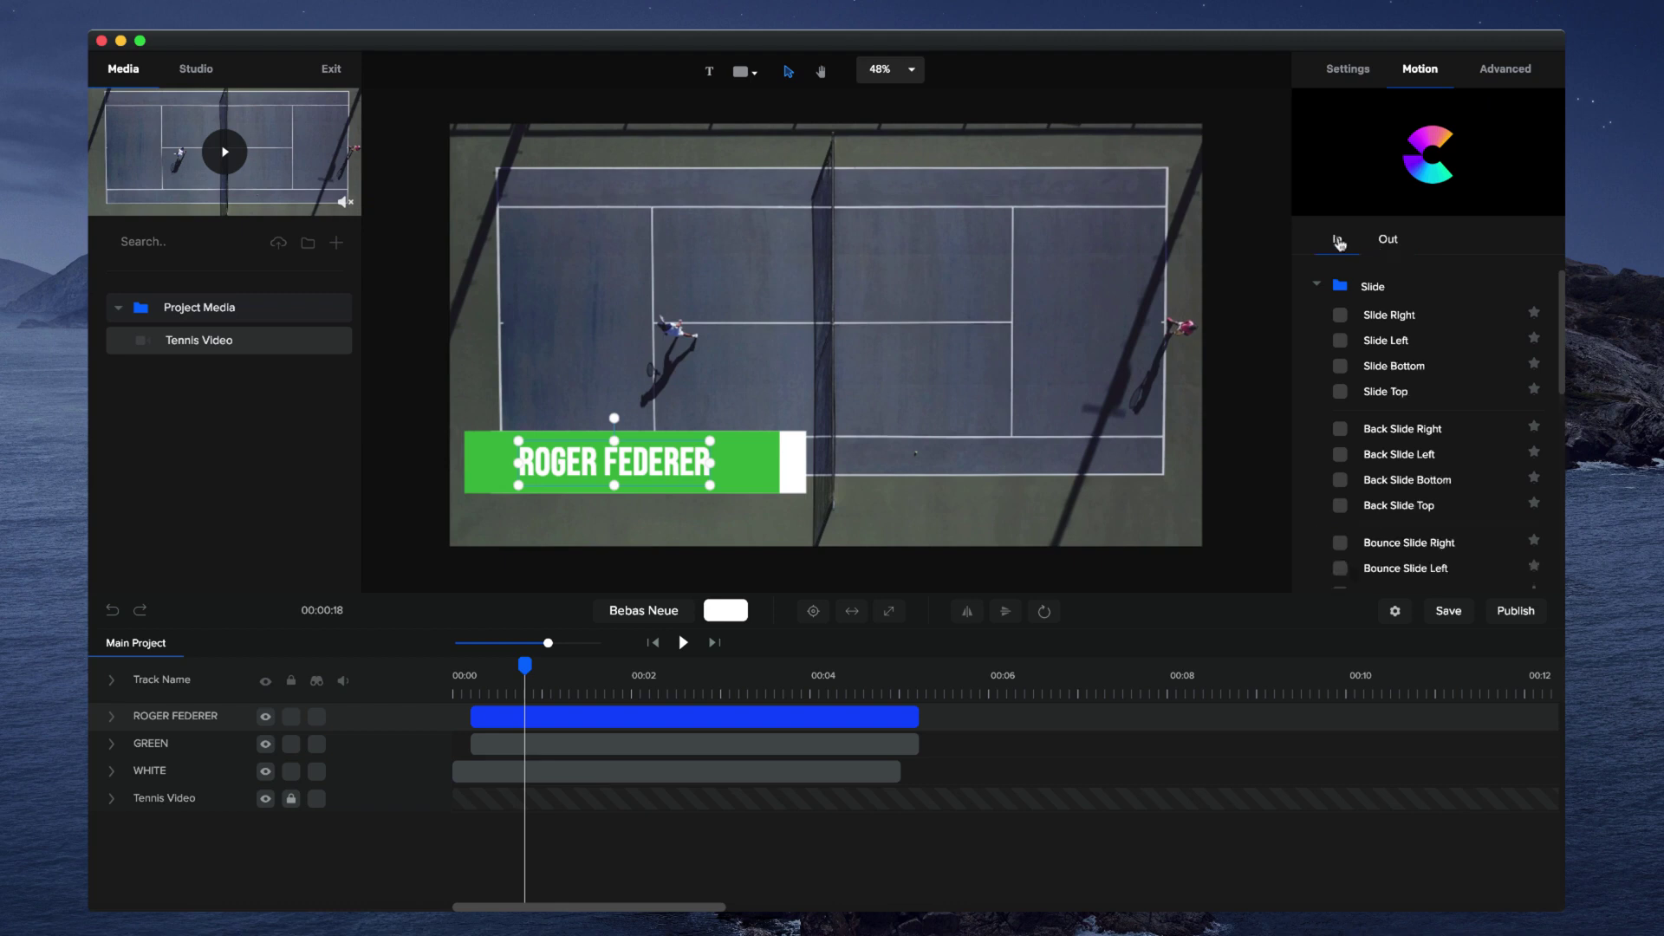
pyautogui.click(1341, 315)
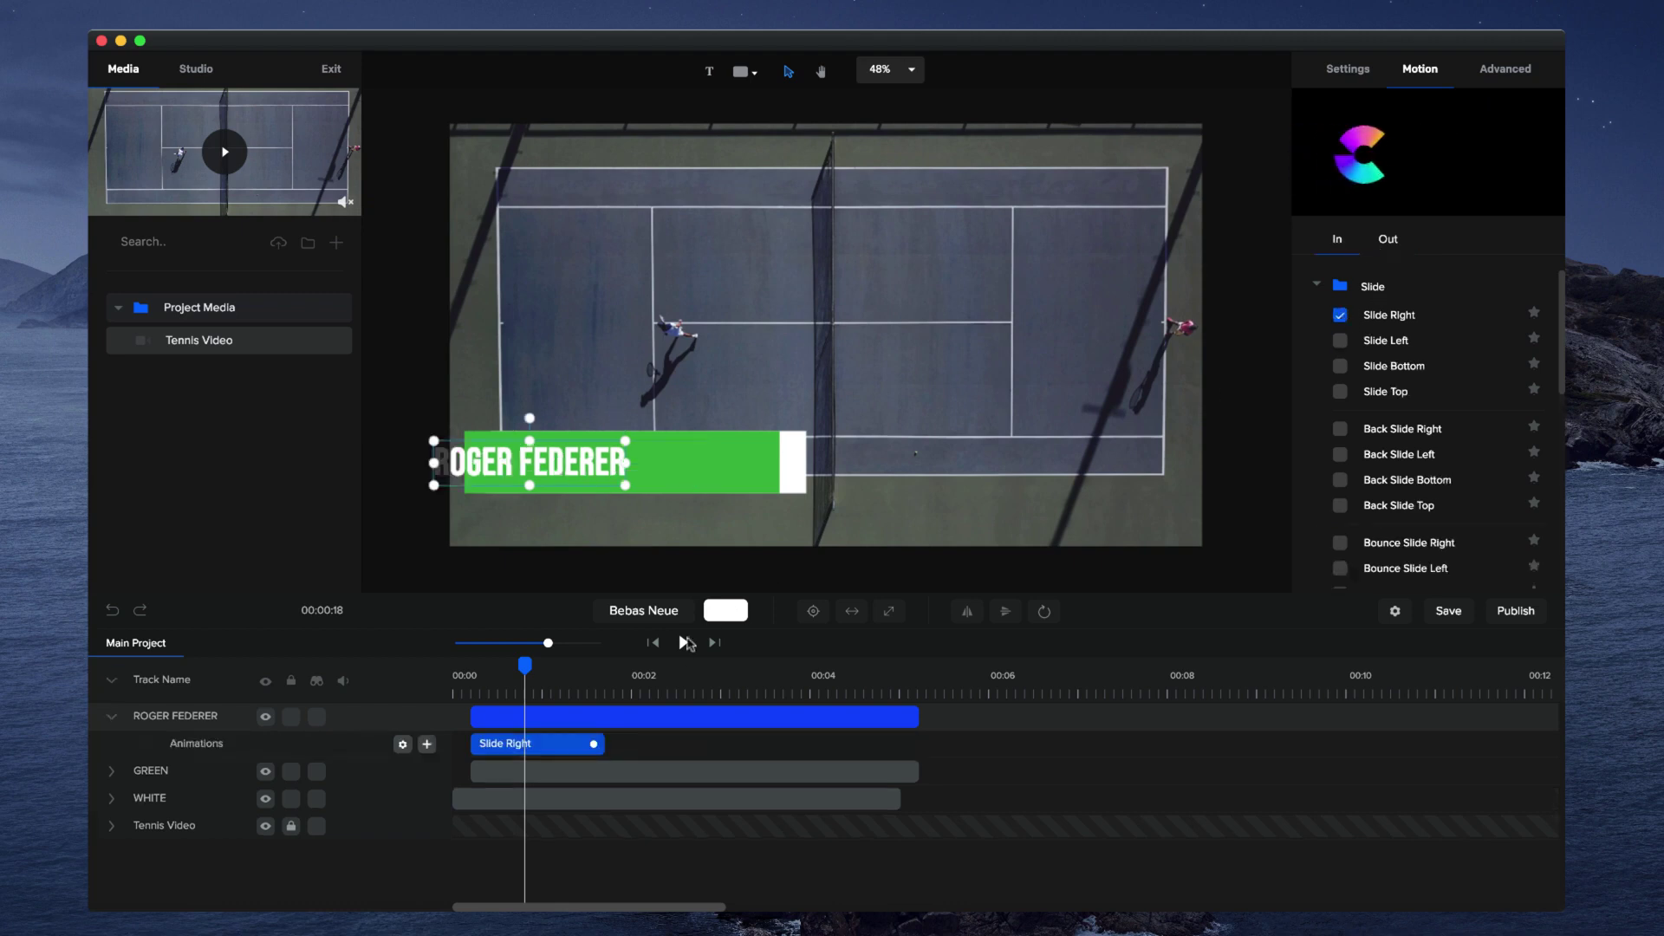
pyautogui.click(478, 674)
pyautogui.moveTo(477, 675); pyautogui.dragTo(599, 669)
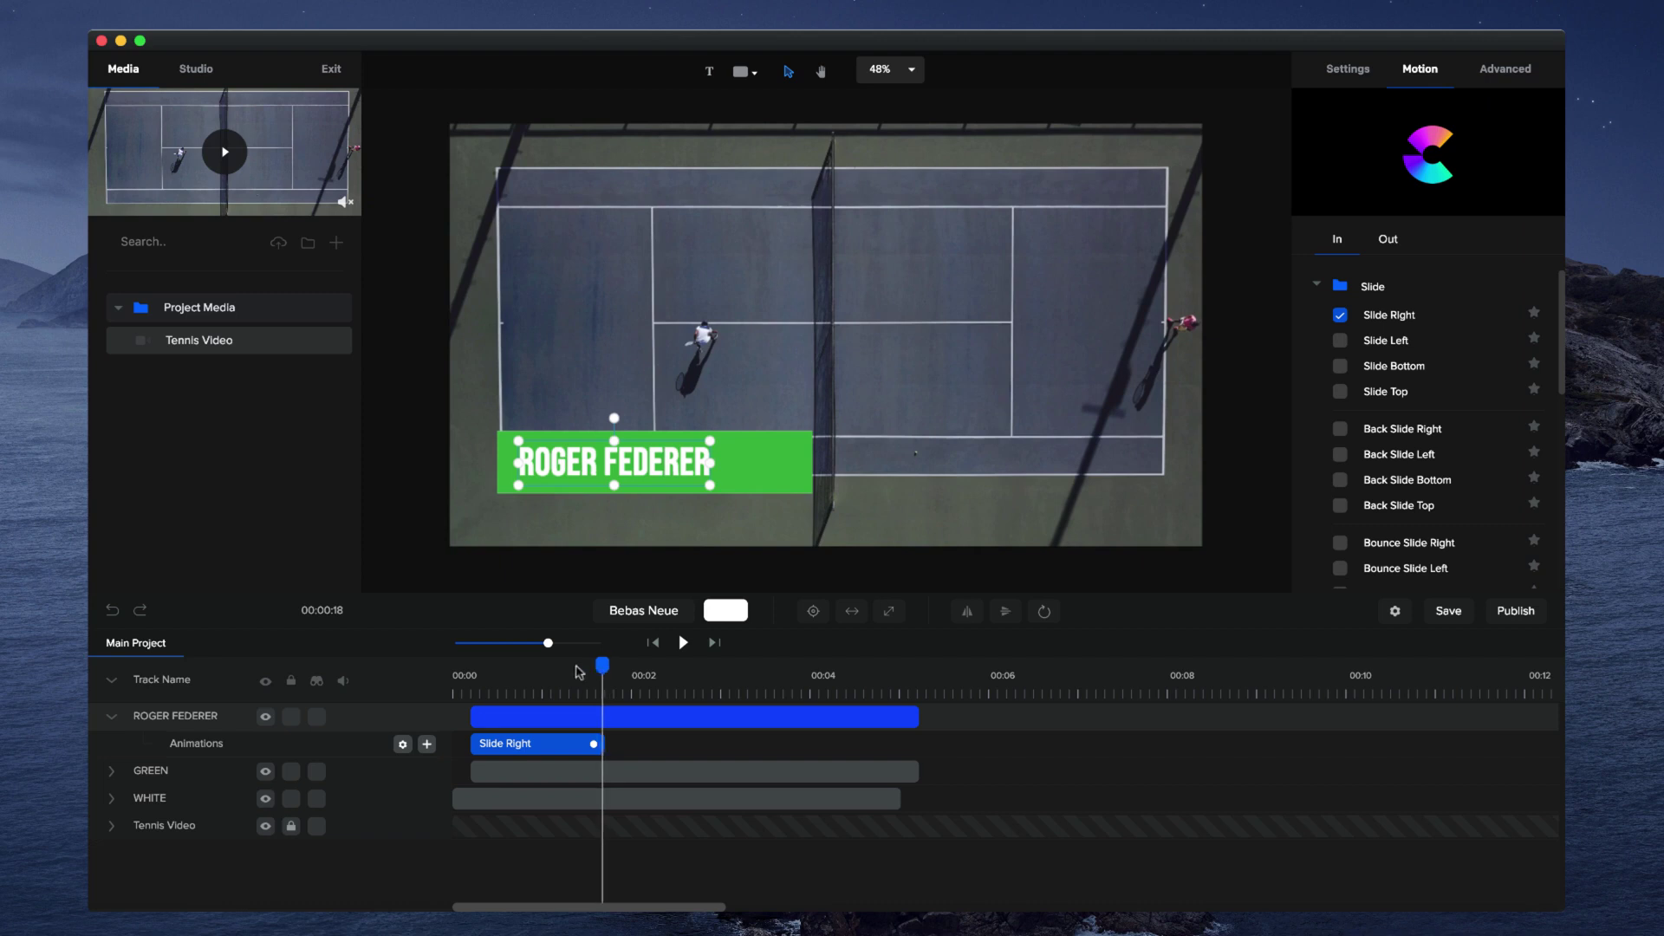
pyautogui.click(594, 744)
pyautogui.moveTo(596, 743); pyautogui.dragTo(581, 749)
pyautogui.moveTo(535, 666); pyautogui.dragTo(457, 668)
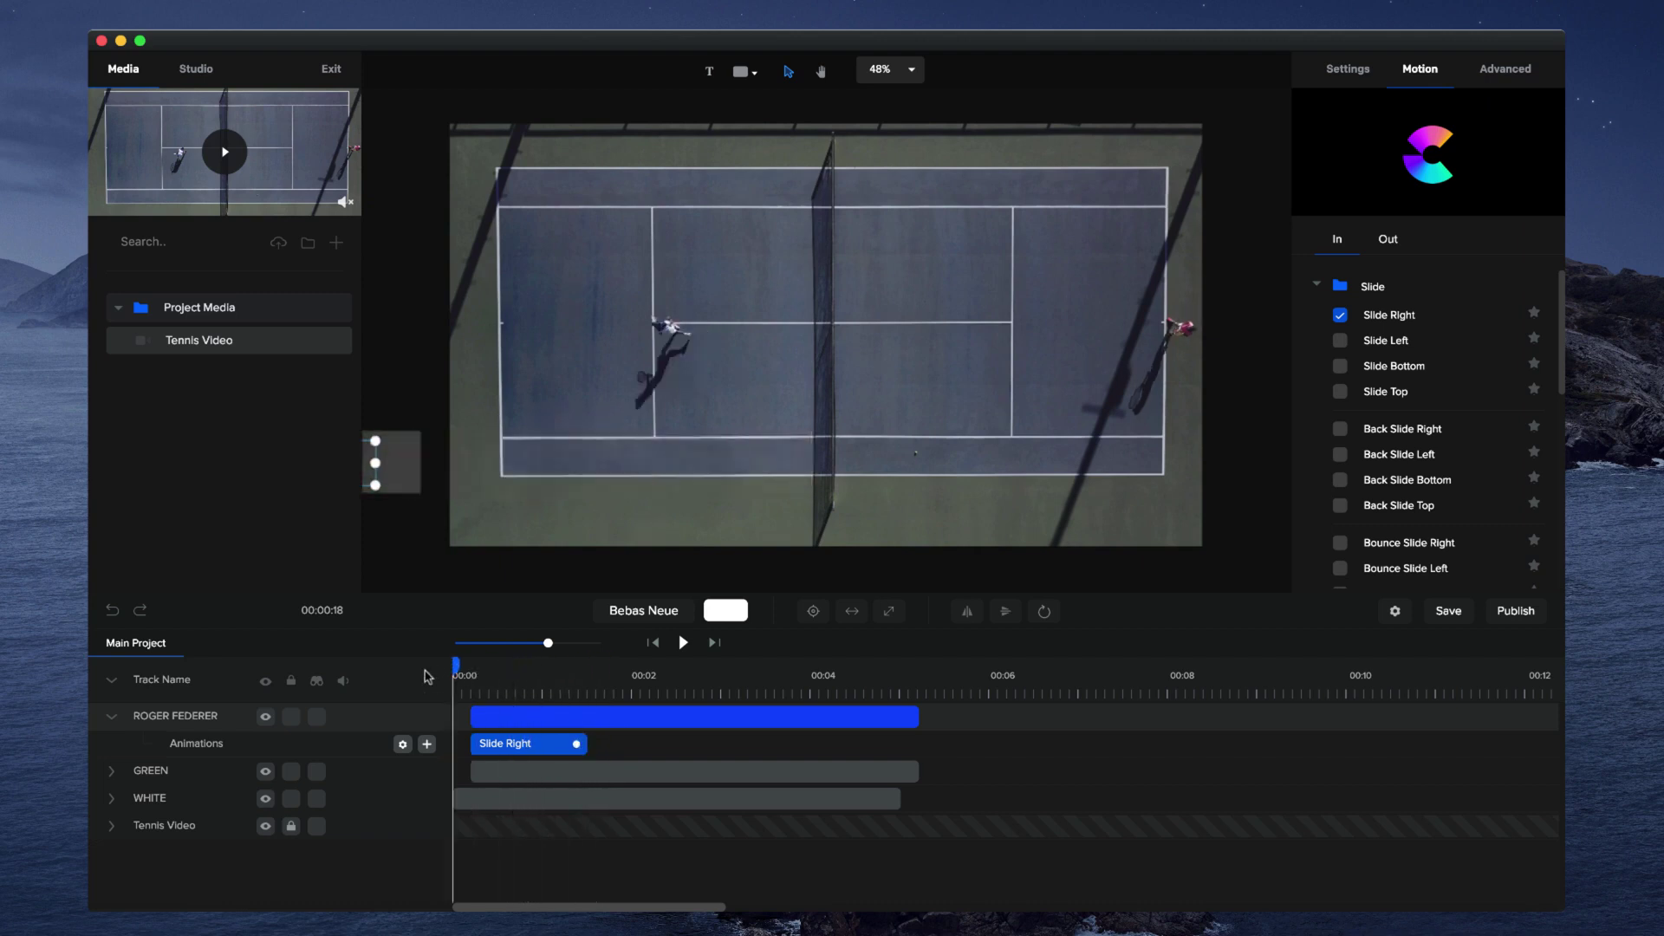
pyautogui.click(683, 642)
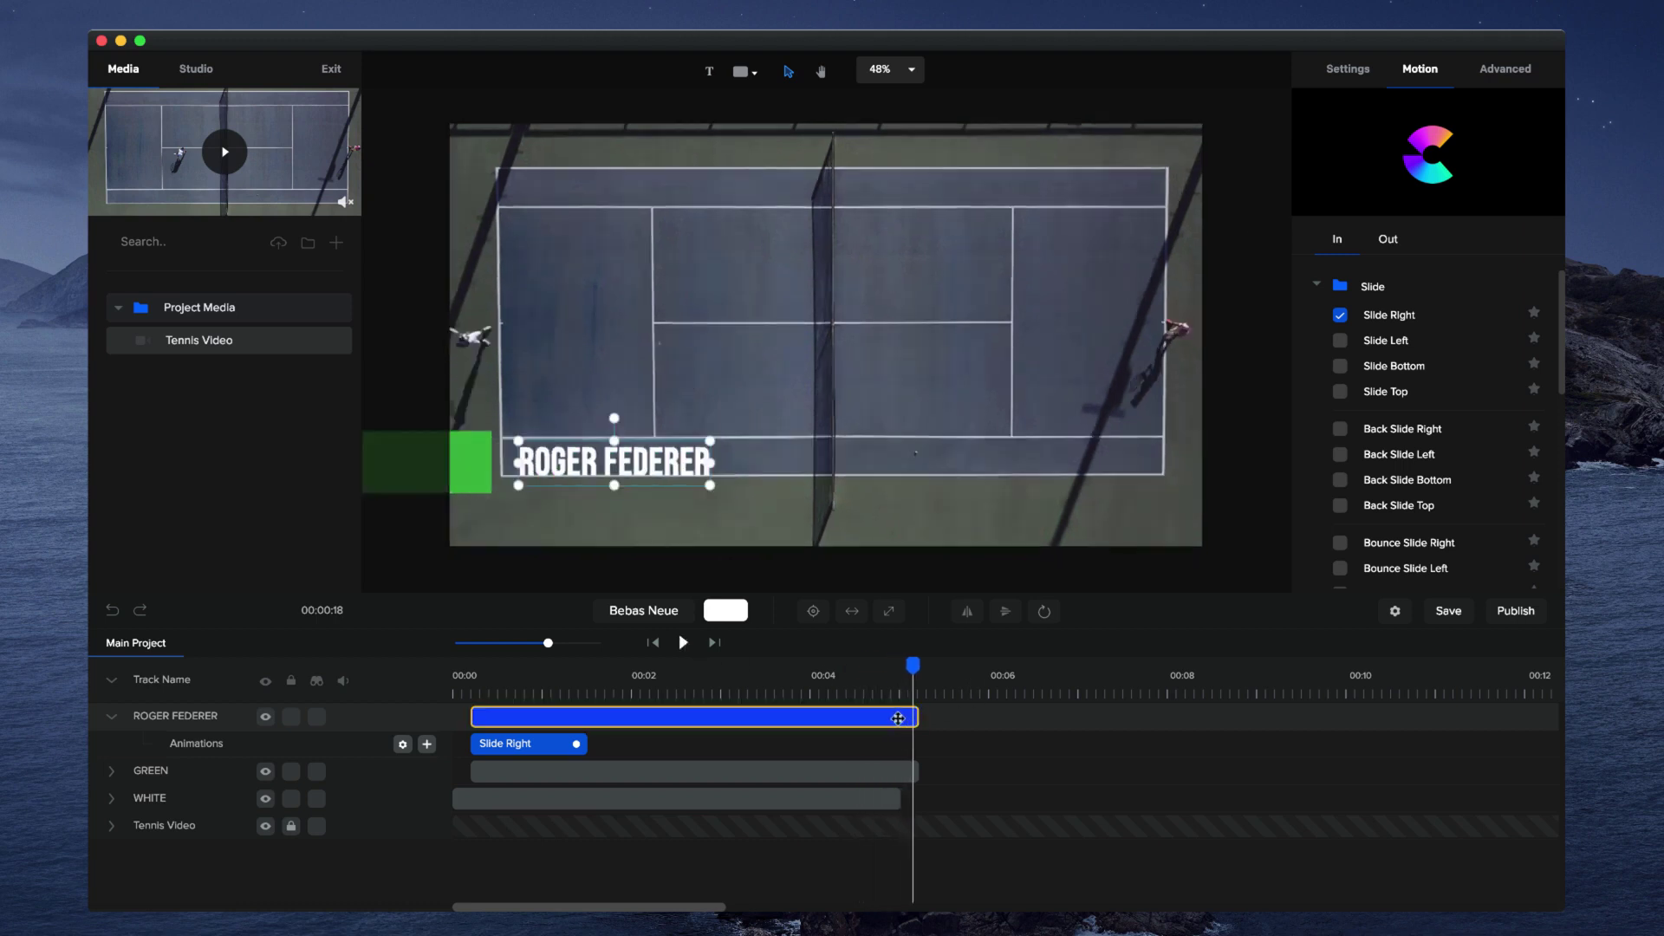
# Give the title a Slide Left exit, preview it, and show every layer's animation row
pyautogui.click(1388, 239)
pyautogui.click(1340, 339)
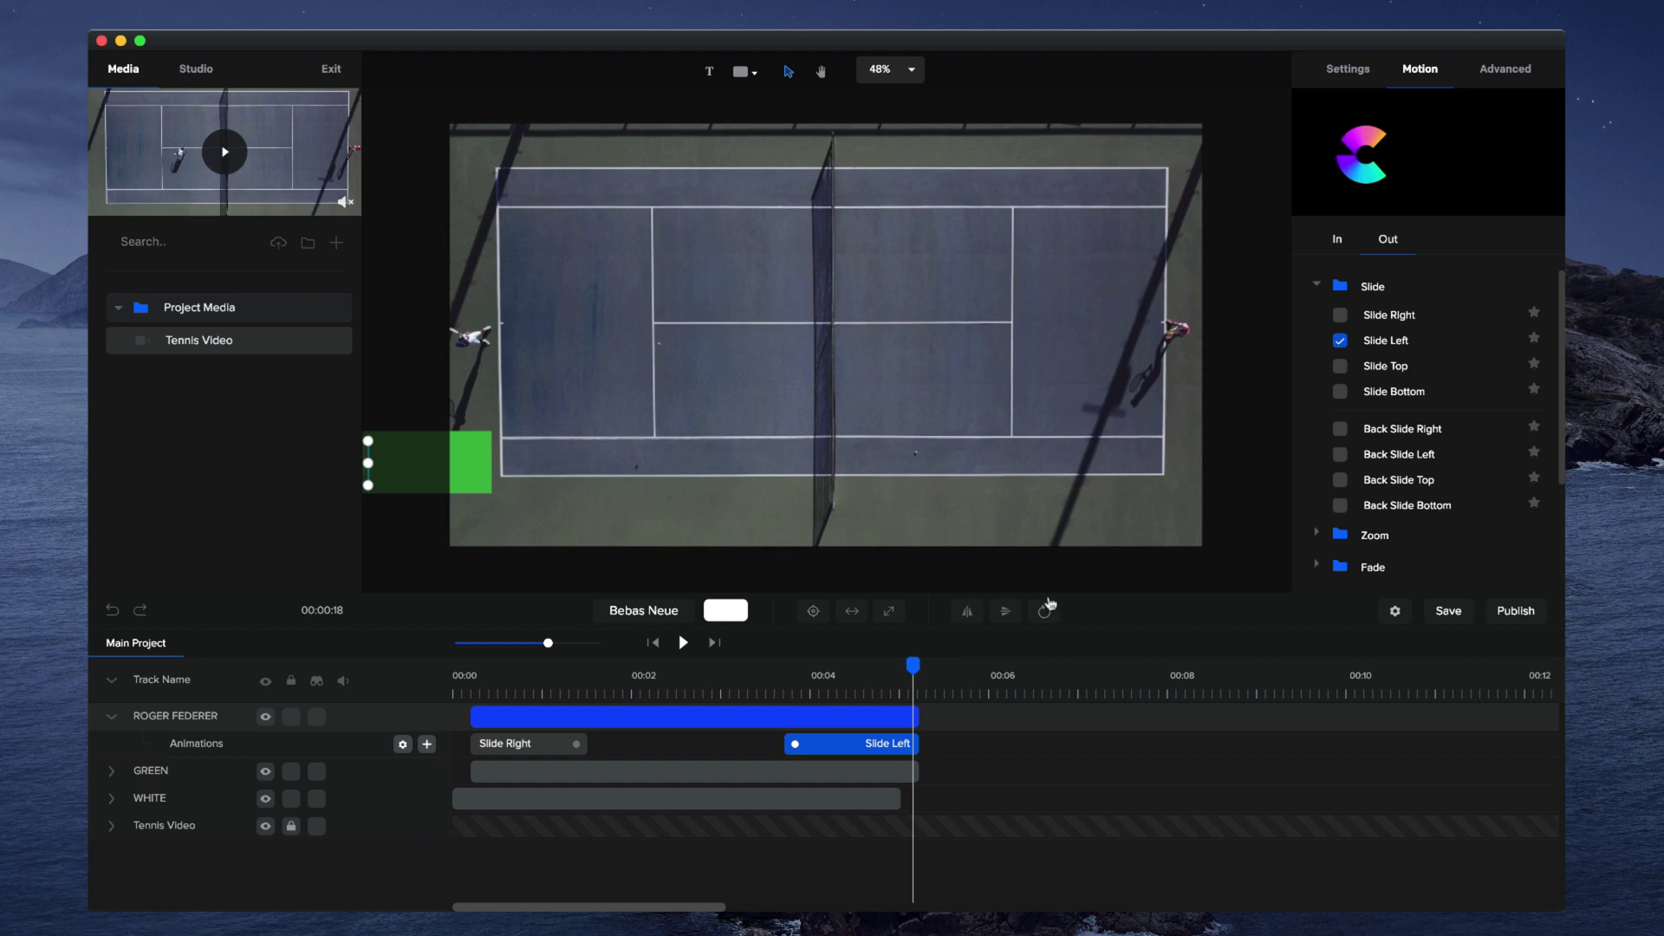
pyautogui.moveTo(913, 672); pyautogui.dragTo(881, 691)
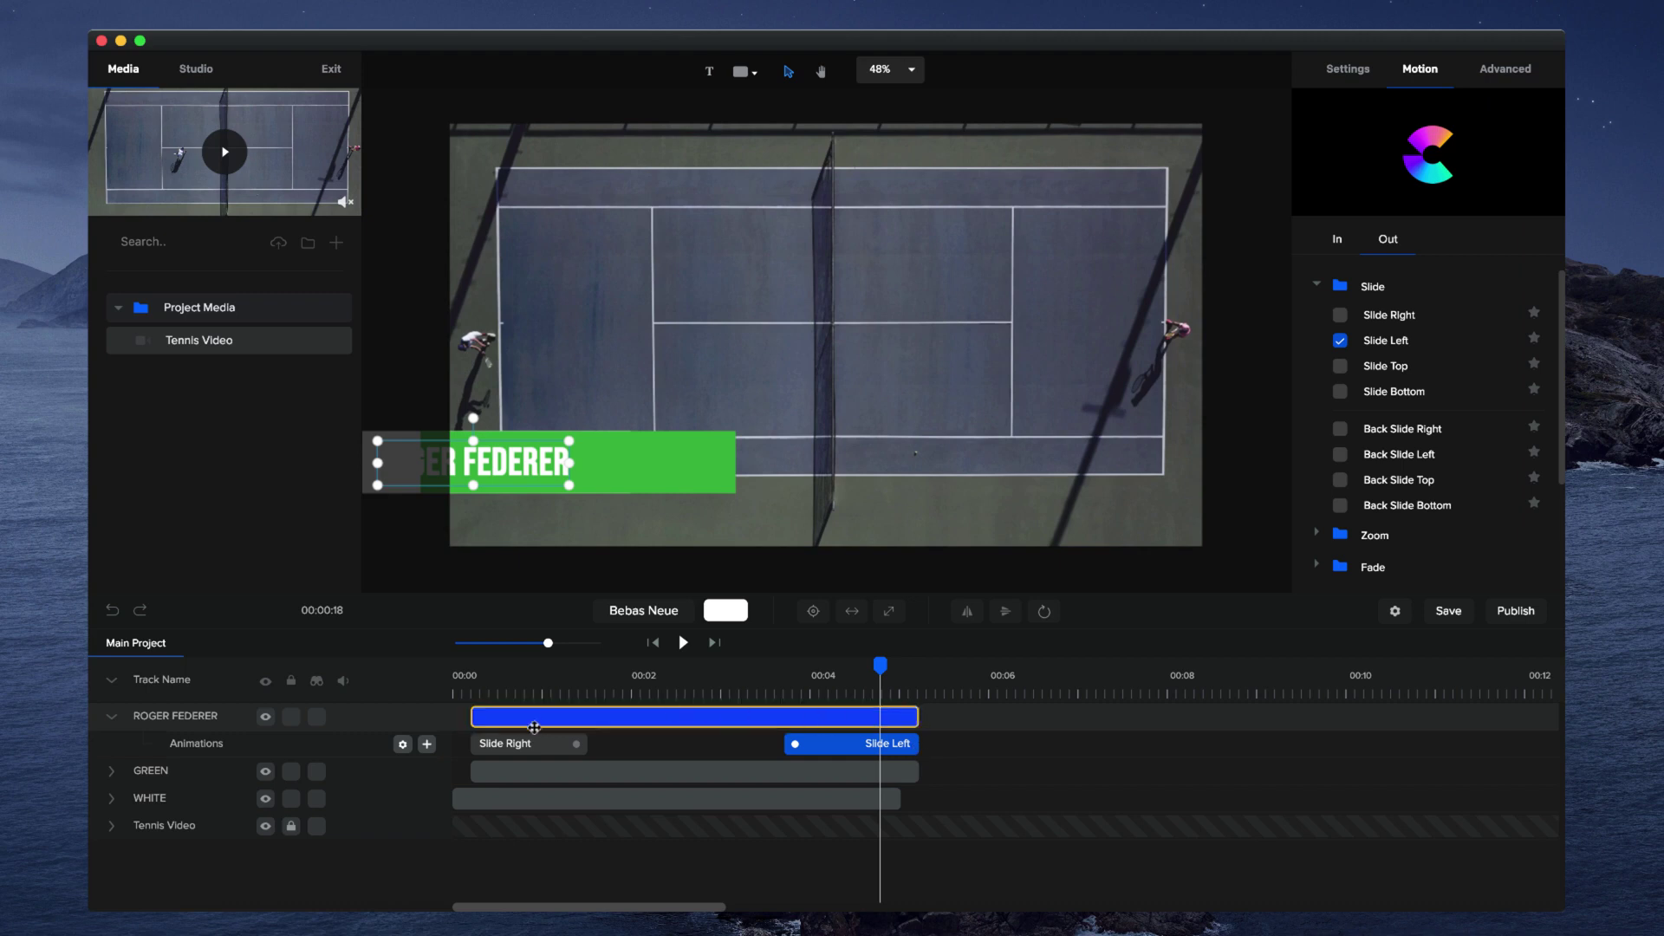
pyautogui.moveTo(549, 643); pyautogui.dragTo(566, 642)
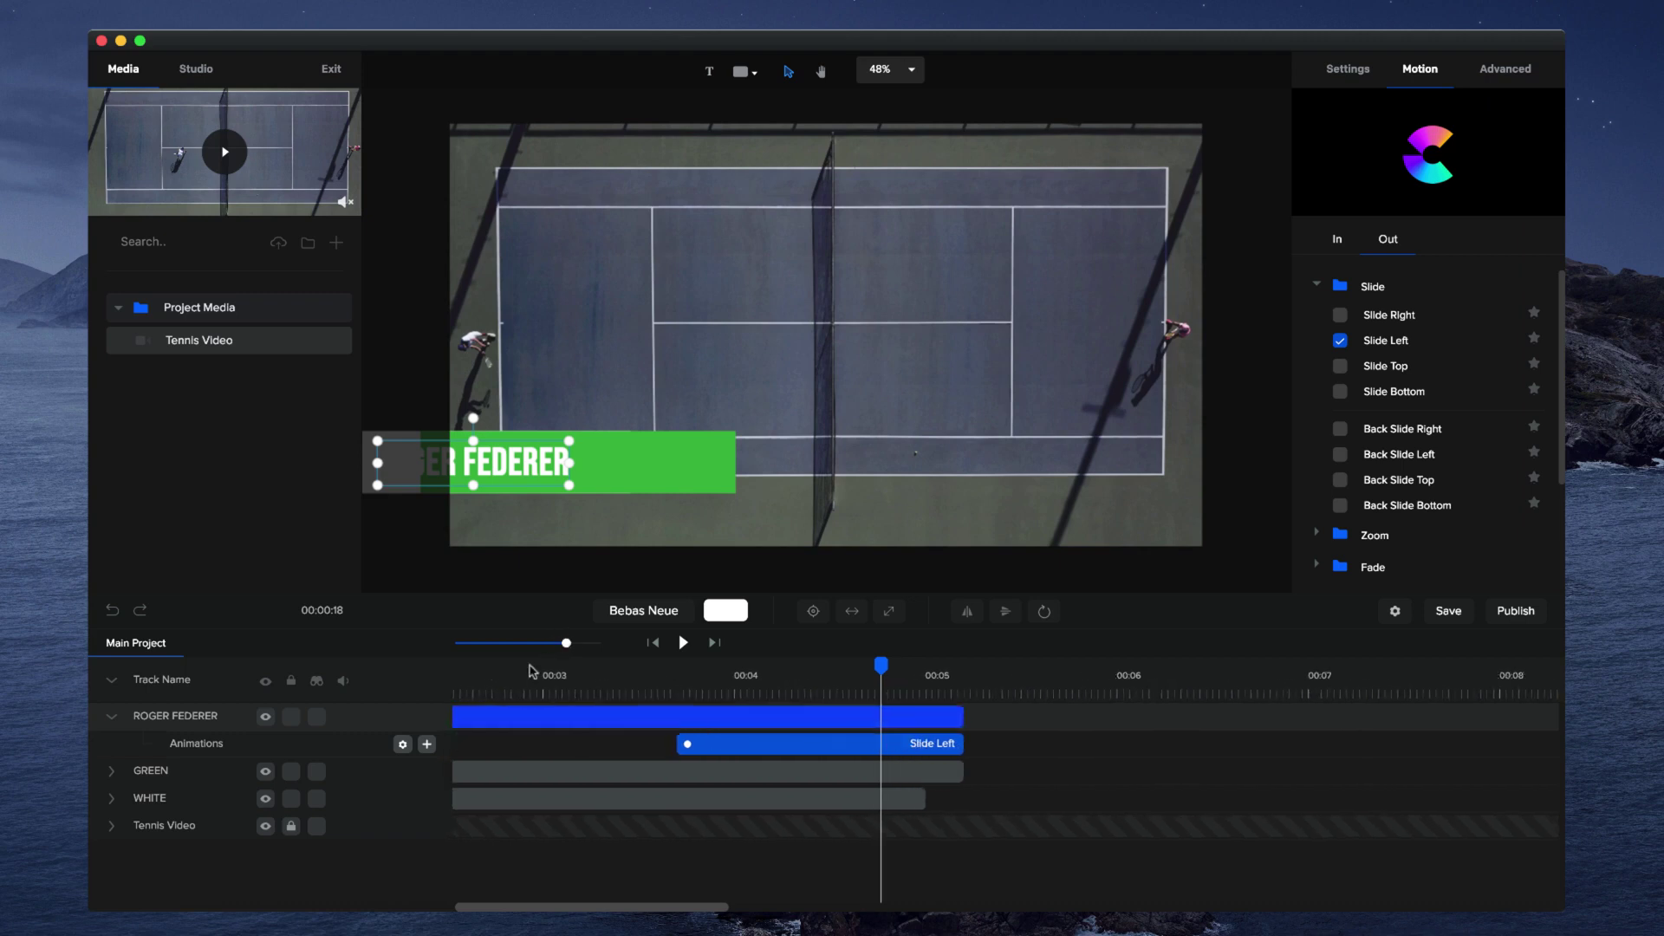
pyautogui.click(110, 682)
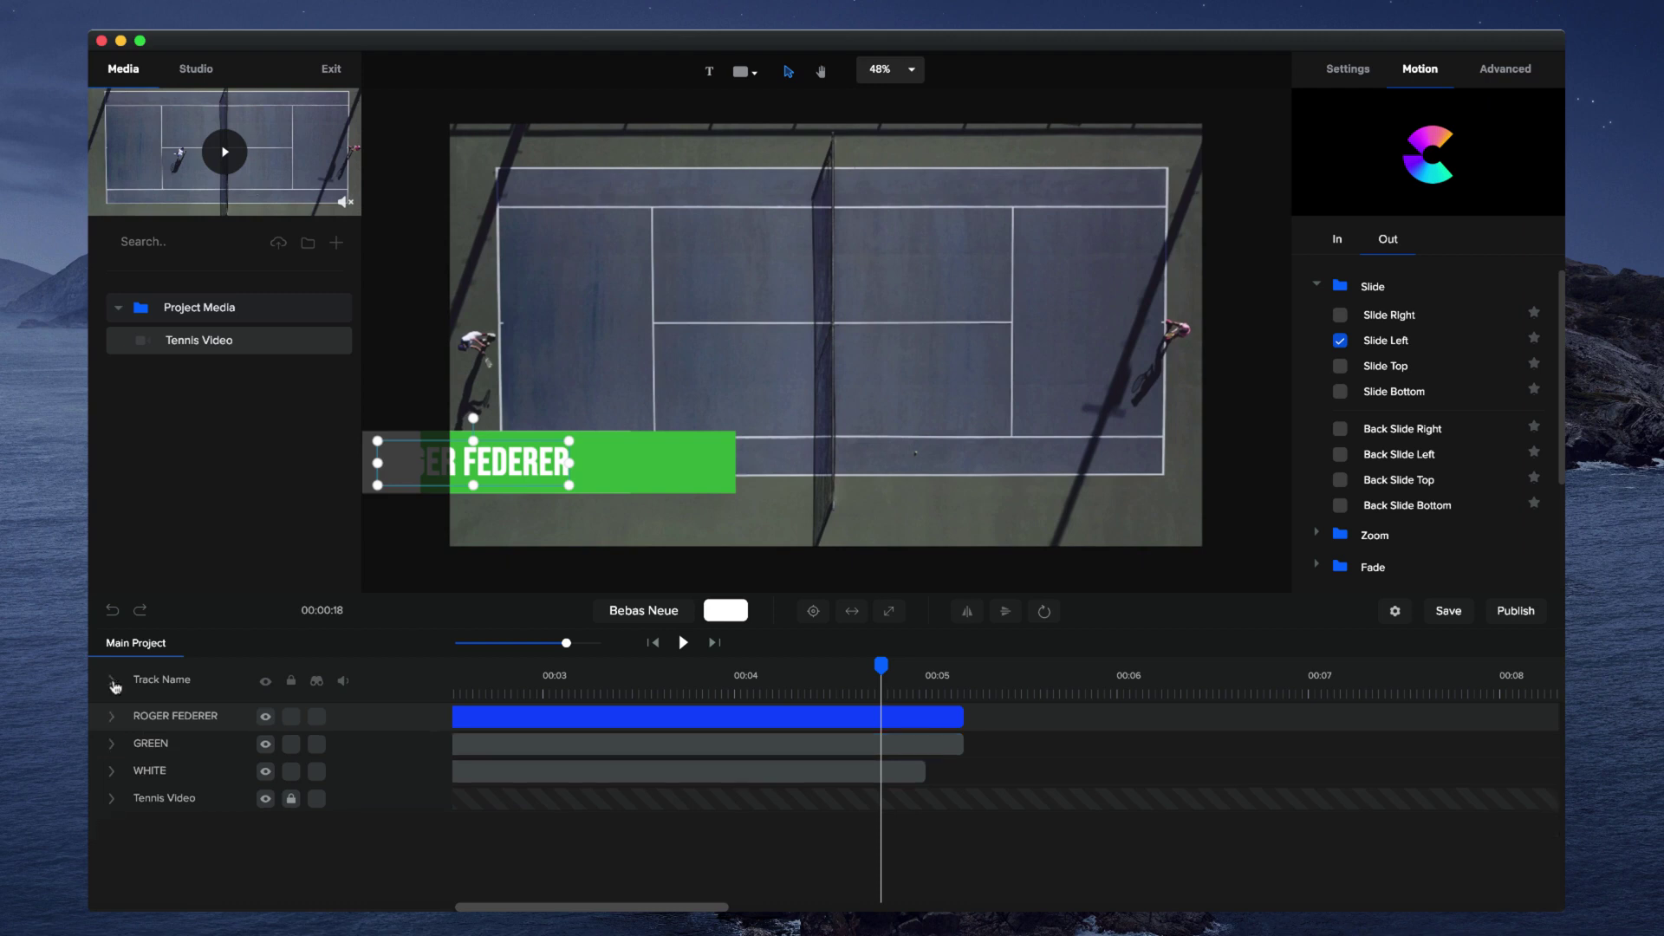
pyautogui.click(113, 681)
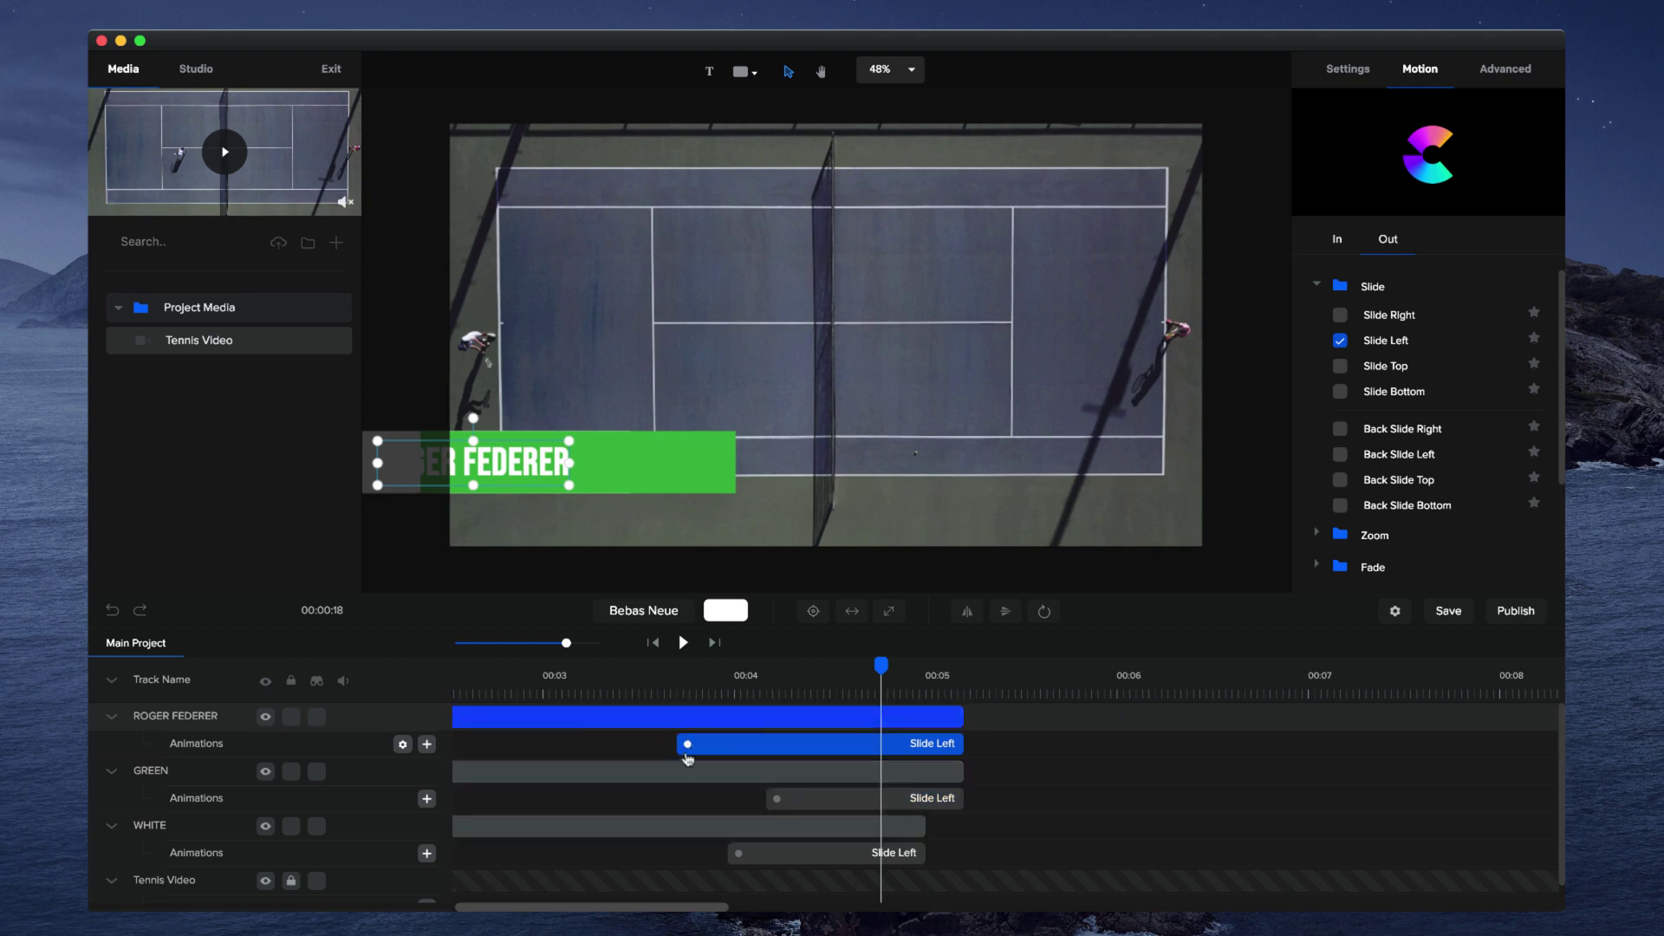
# Start the title's exit later and extend the GREEN clip slightly past WHITE
pyautogui.moveTo(689, 743); pyautogui.dragTo(746, 744)
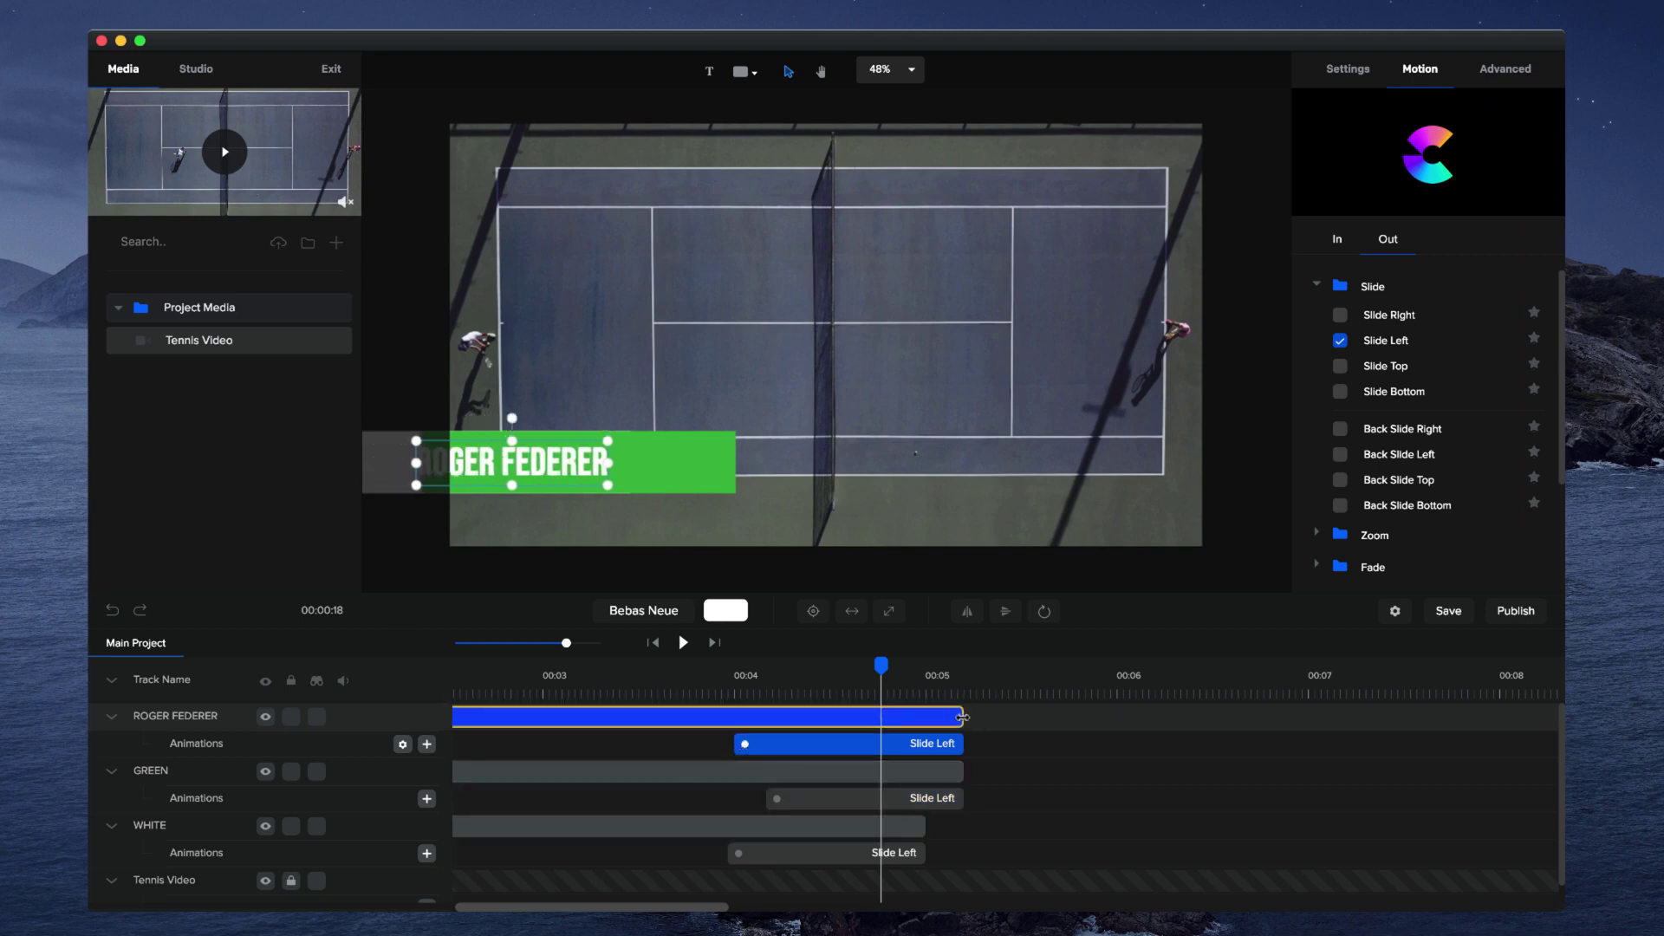
pyautogui.click(919, 823)
pyautogui.click(952, 771)
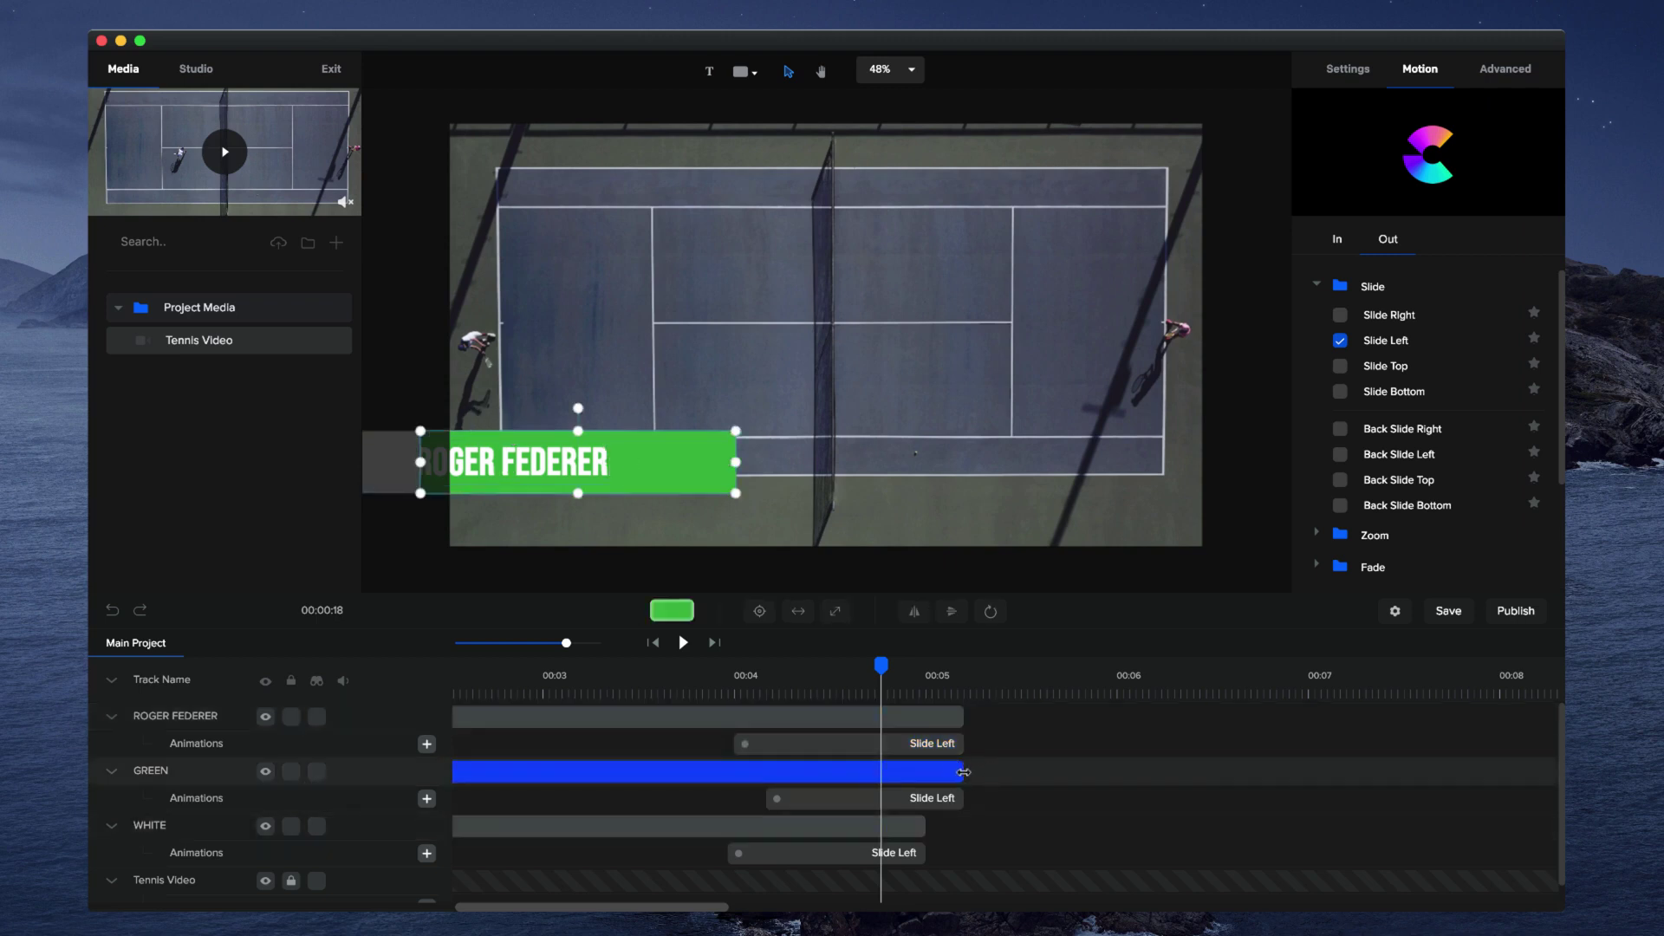
pyautogui.moveTo(964, 771); pyautogui.dragTo(990, 771)
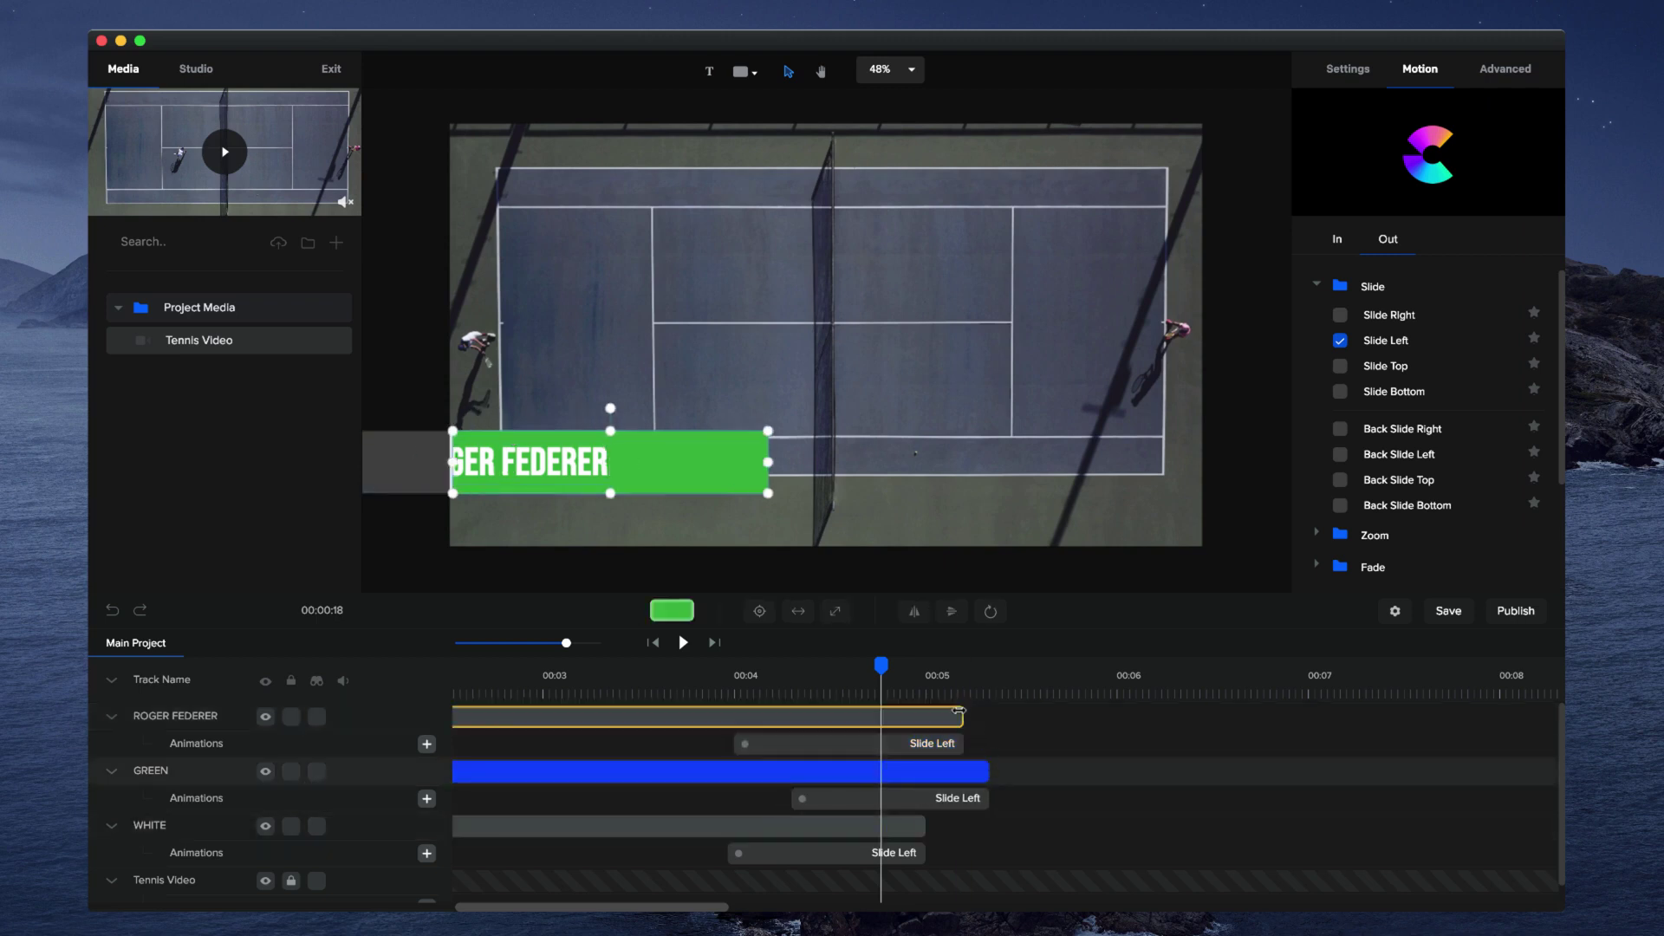
pyautogui.moveTo(880, 665); pyautogui.dragTo(919, 698)
# Extend the ROGER FEDERER clip past GREEN with a later exit, then rewind
pyautogui.click(746, 743)
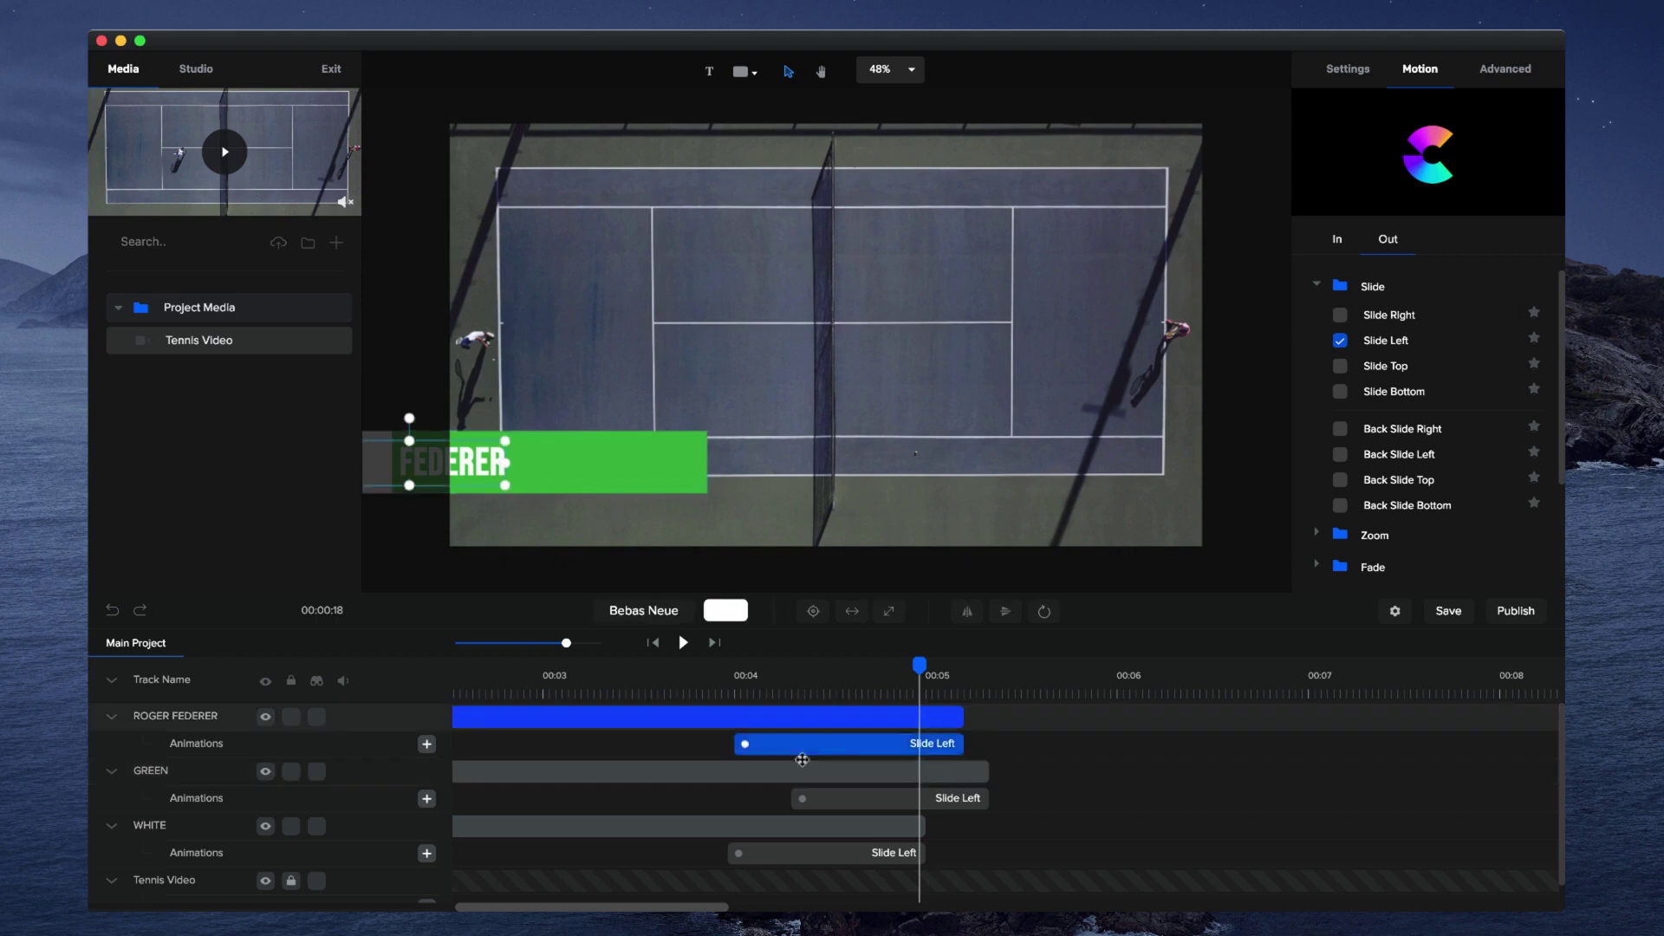
pyautogui.moveTo(746, 744); pyautogui.dragTo(777, 744)
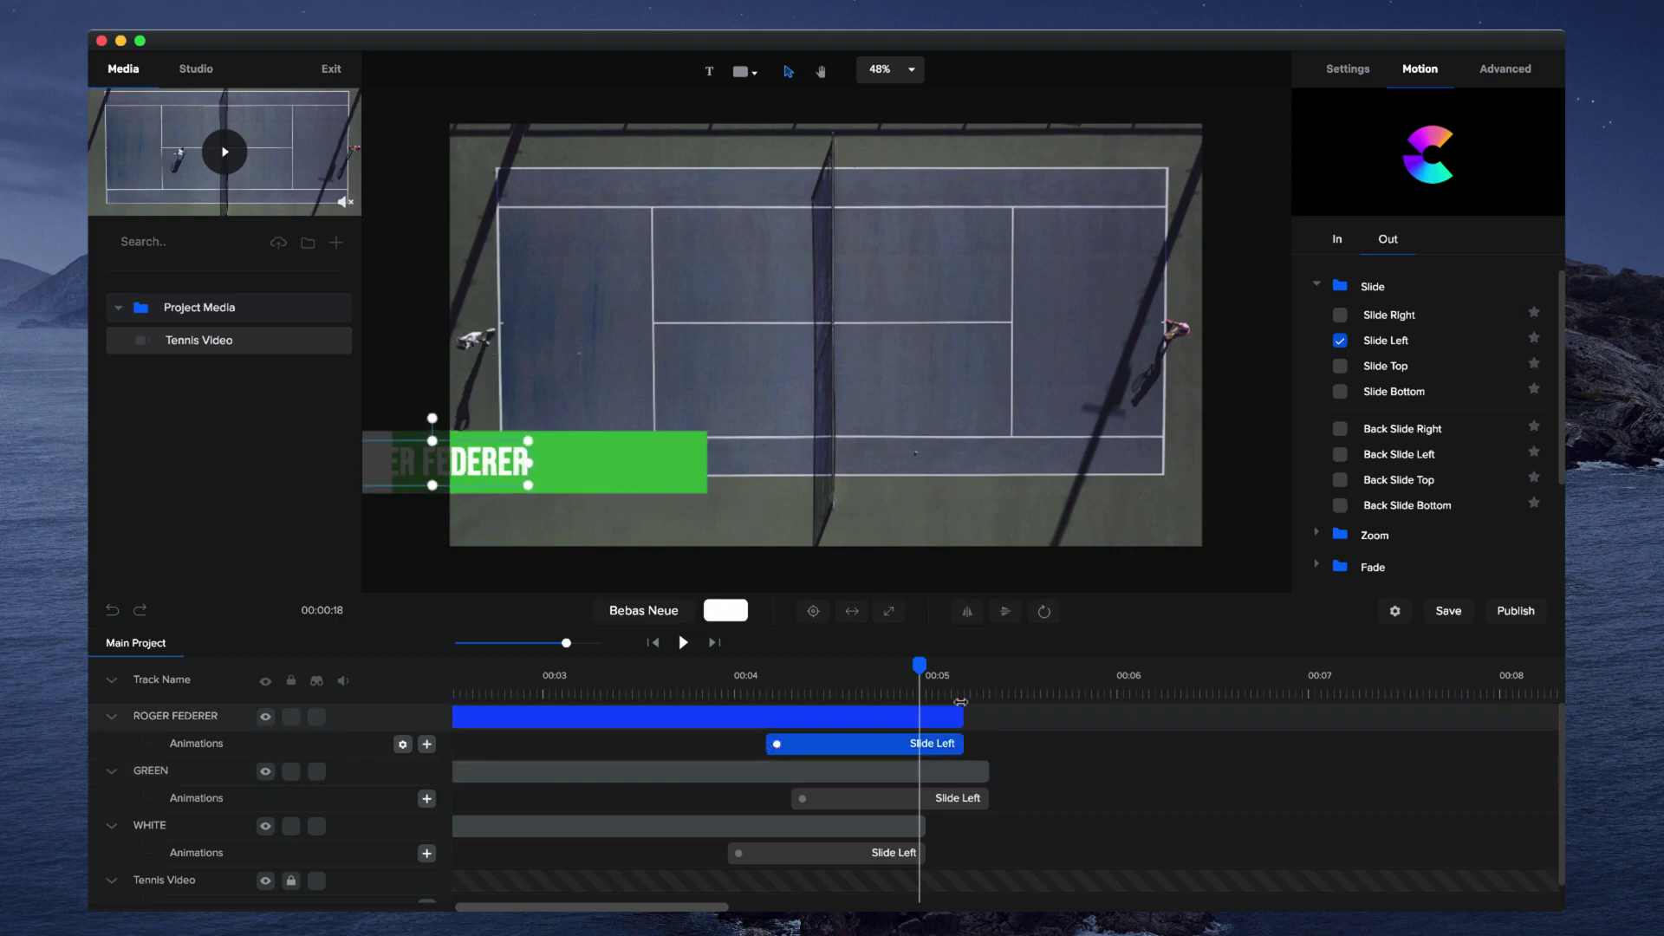
pyautogui.moveTo(963, 717); pyautogui.dragTo(1009, 721)
pyautogui.click(995, 700)
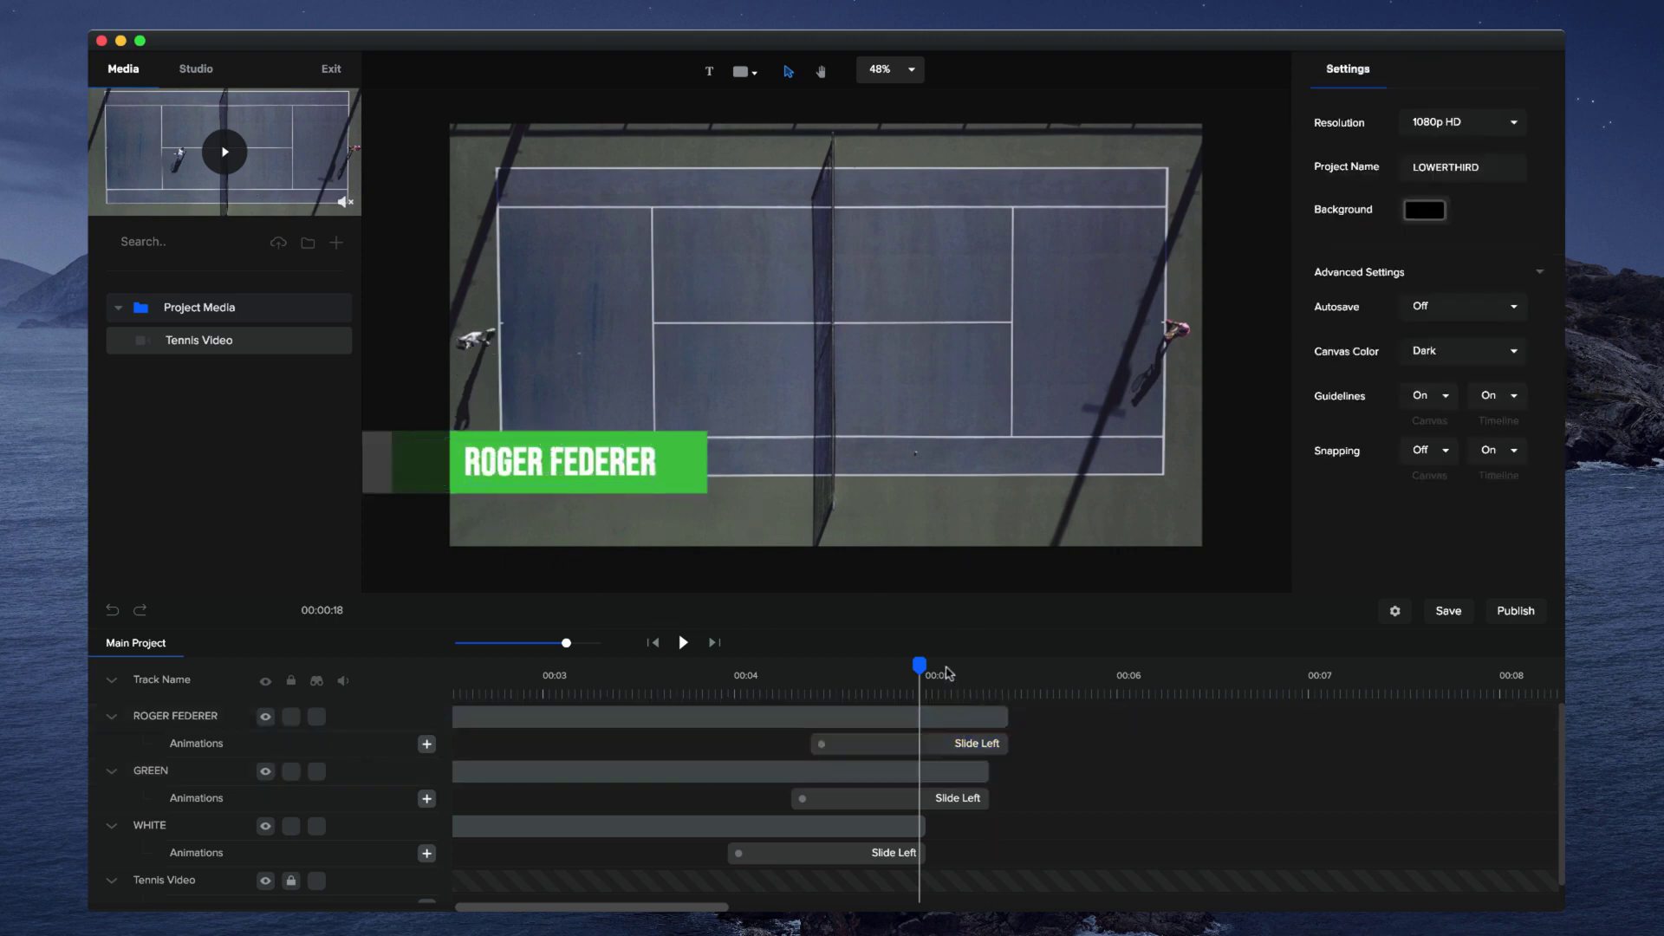
pyautogui.click(927, 669)
pyautogui.moveTo(927, 669); pyautogui.dragTo(456, 669)
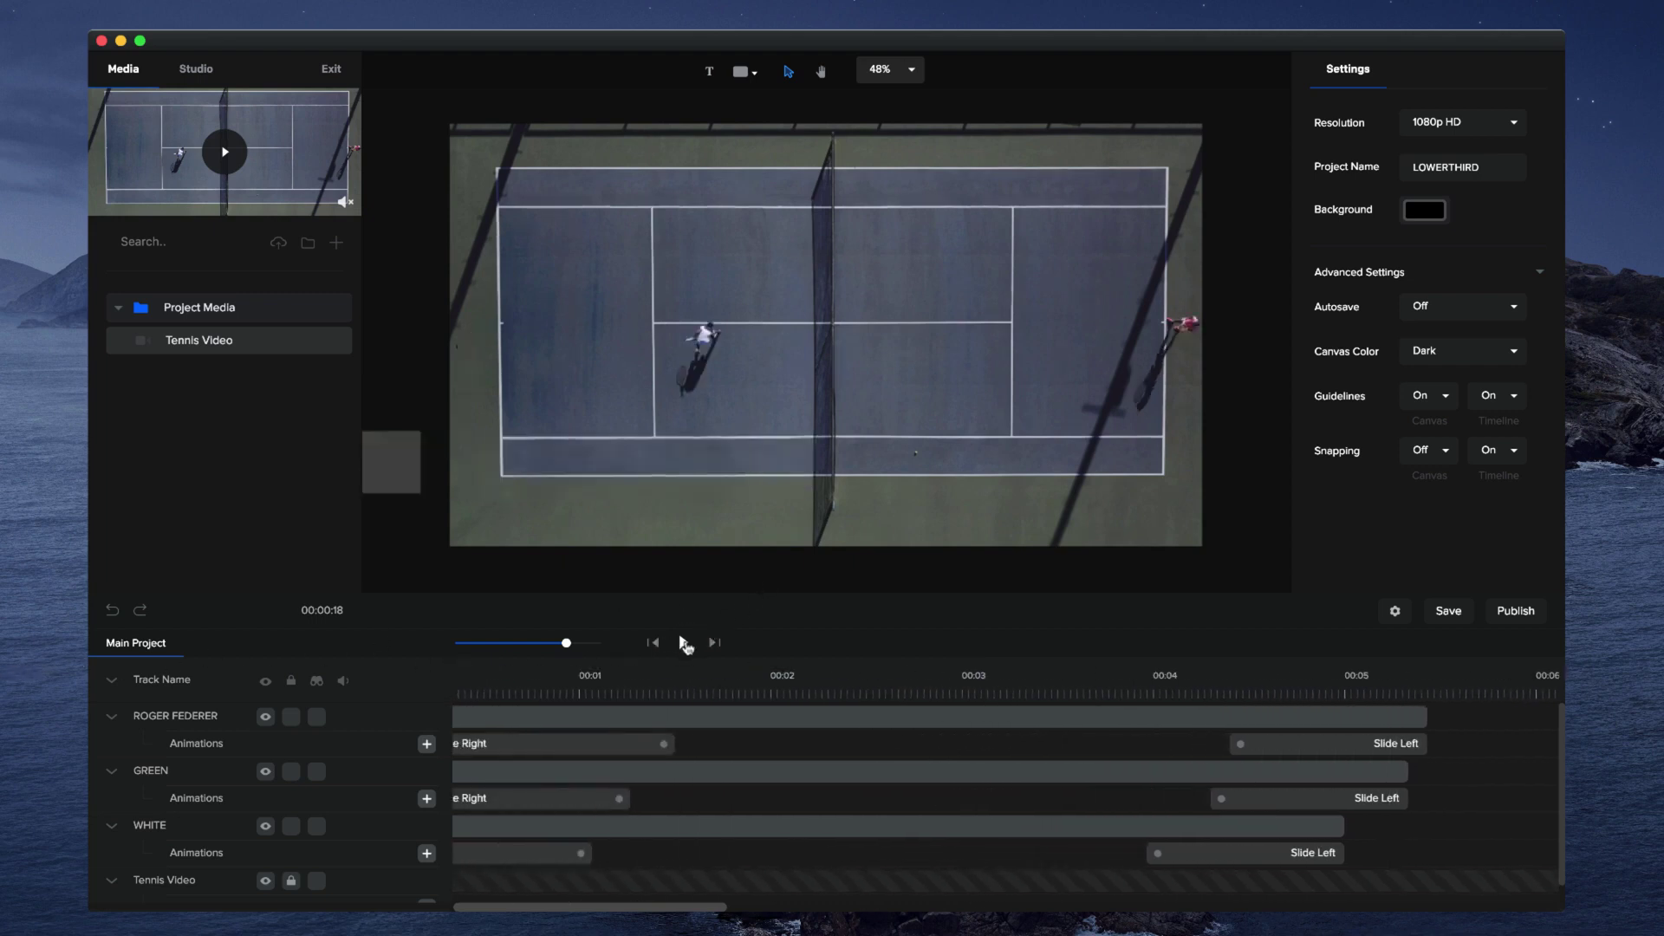
pyautogui.click(684, 643)
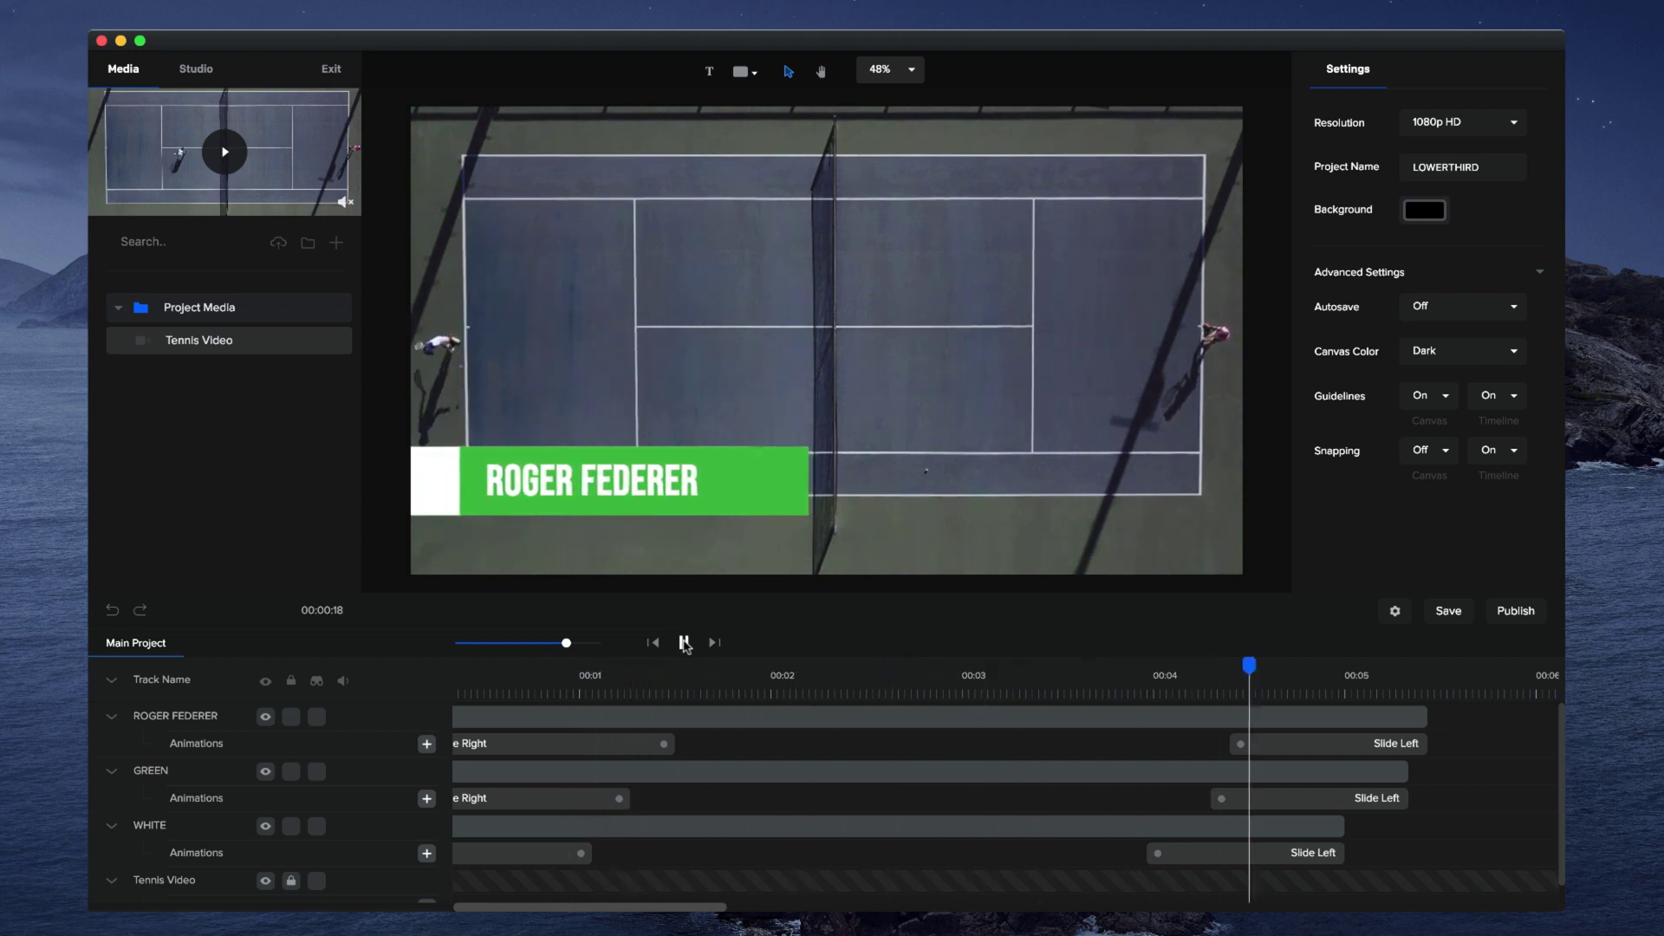
pyautogui.click(686, 643)
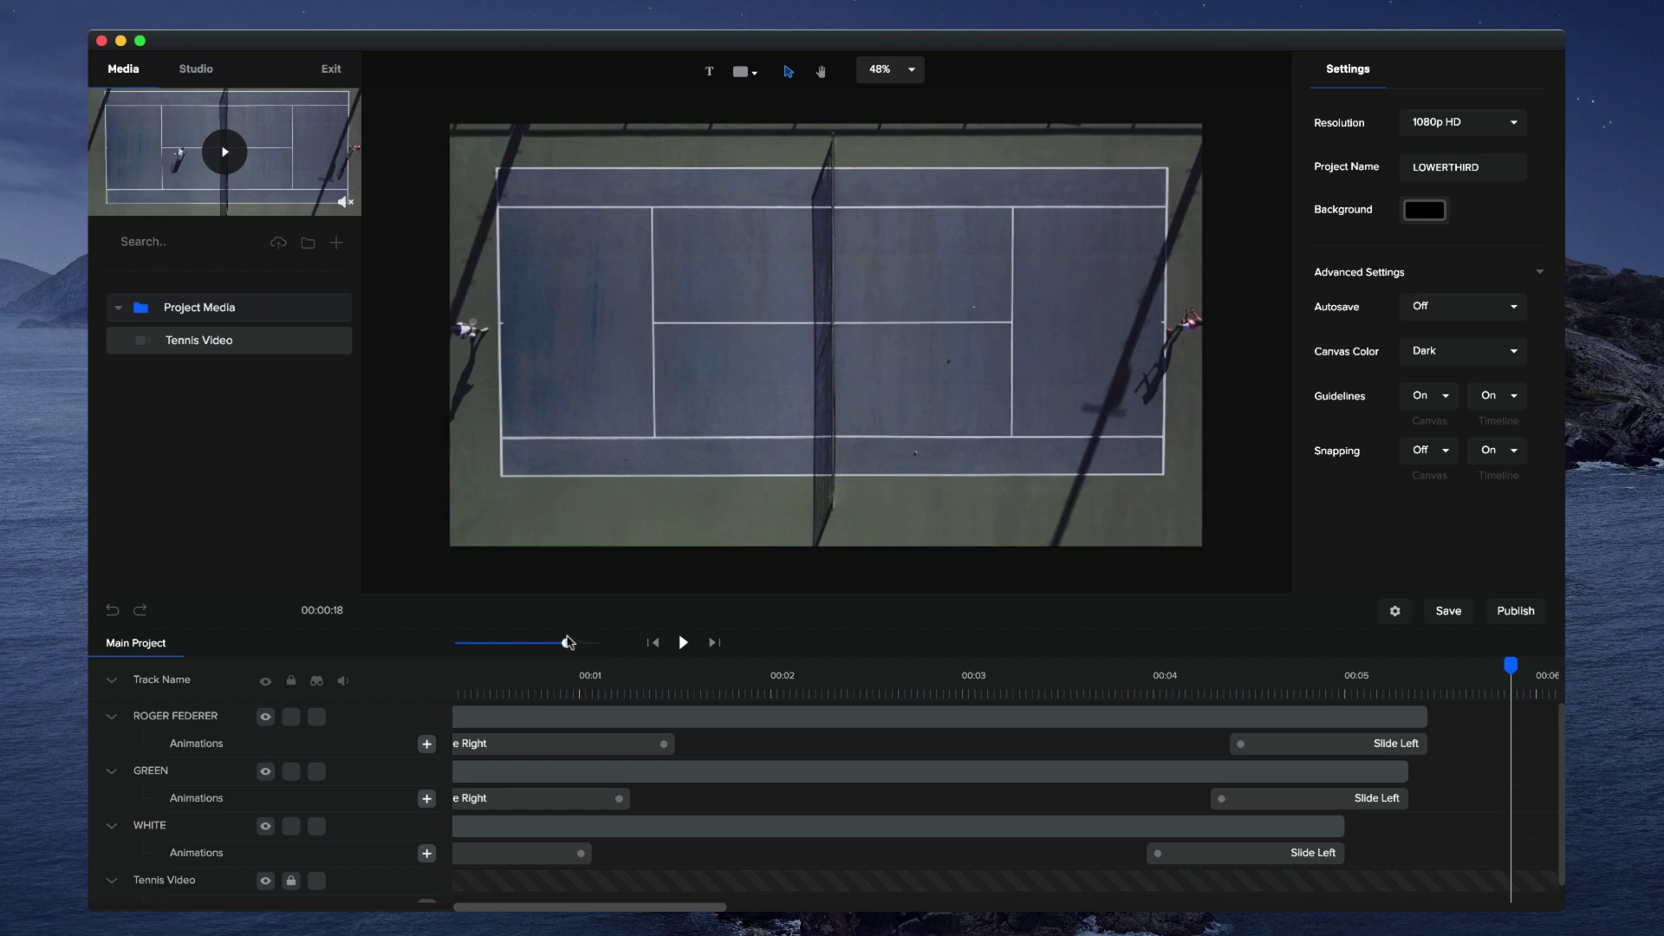
pyautogui.moveTo(568, 643); pyautogui.dragTo(548, 642)
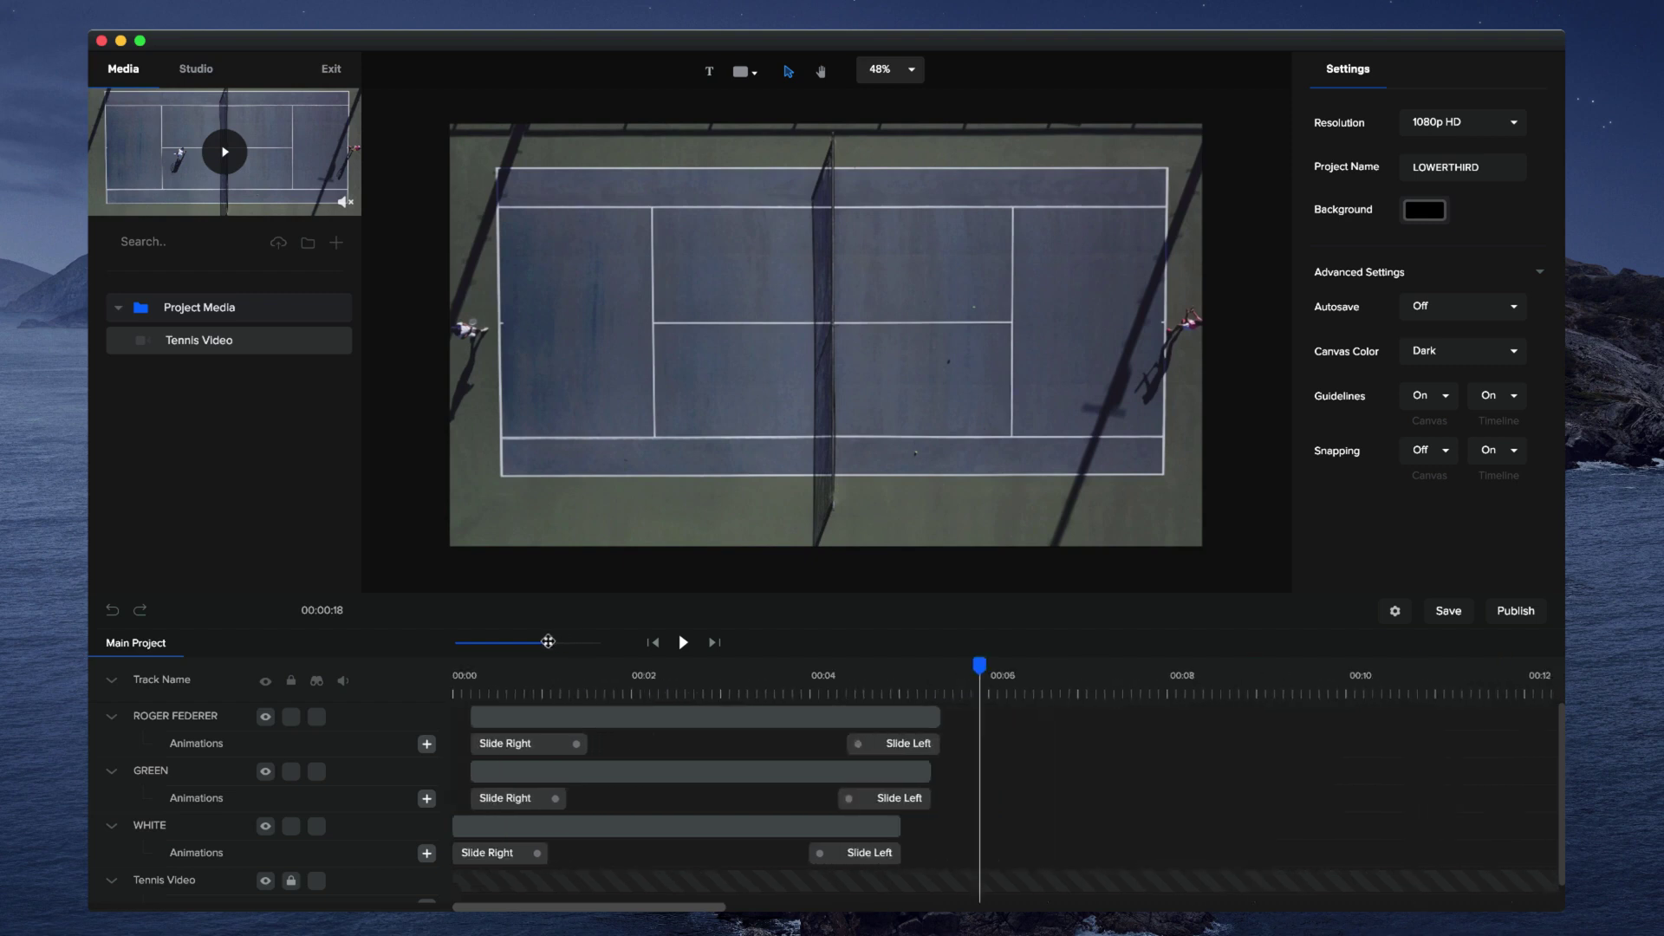